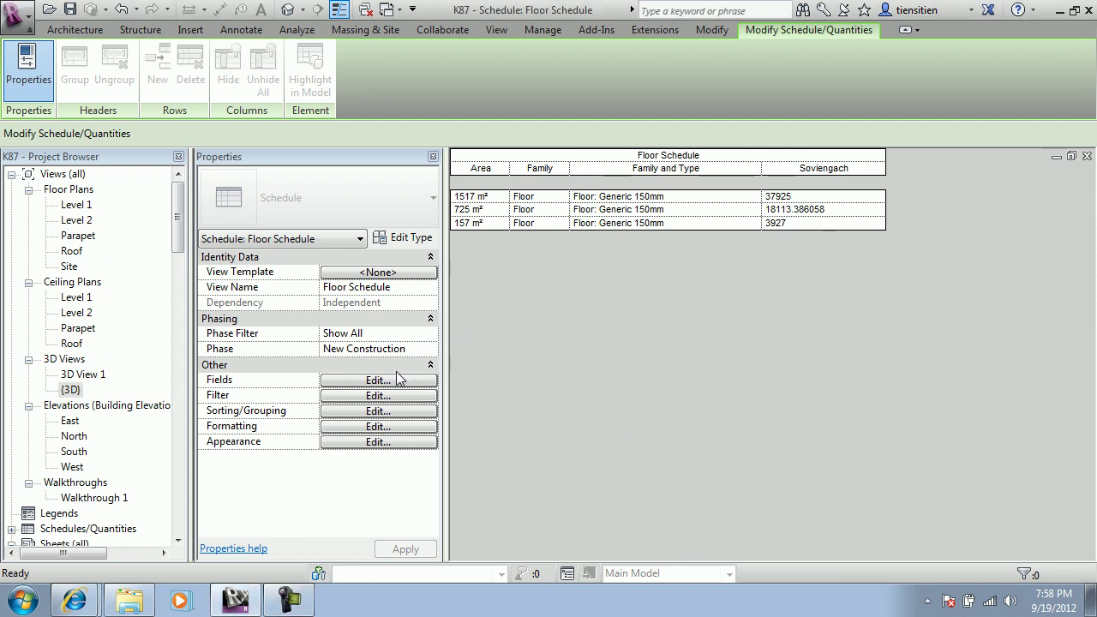
Open the Level 1 floor plan and recentre it so the whole plan fits the view
{"action": "double_click", "coordinate": [79, 205]}
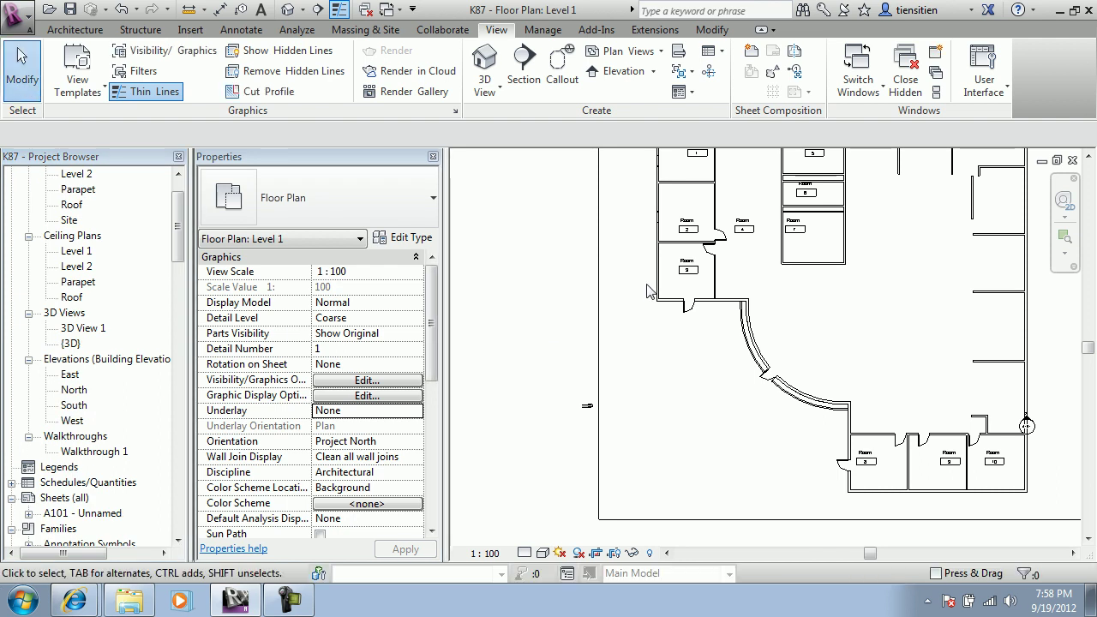
{"action": "scroll", "coordinate": [823, 243], "scroll_direction": "down", "scroll_amount": 2}
{"action": "middle_click_drag", "start_coordinate": [753, 230], "coordinate": [735, 300]}
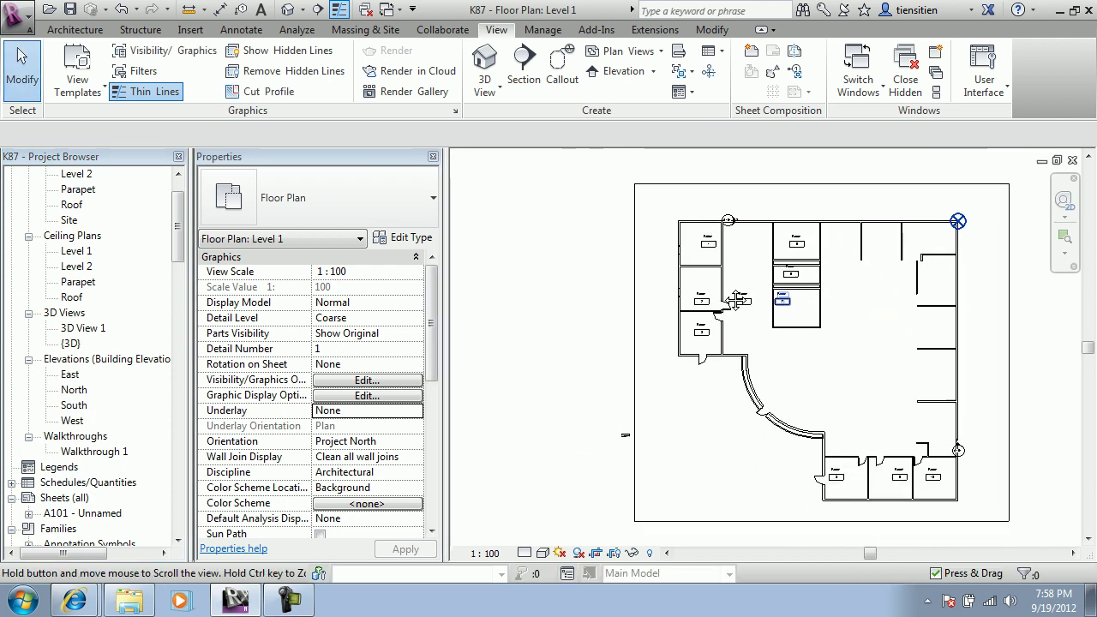
{"action": "scroll", "coordinate": [172, 221], "scroll_direction": "up", "scroll_amount": 3}
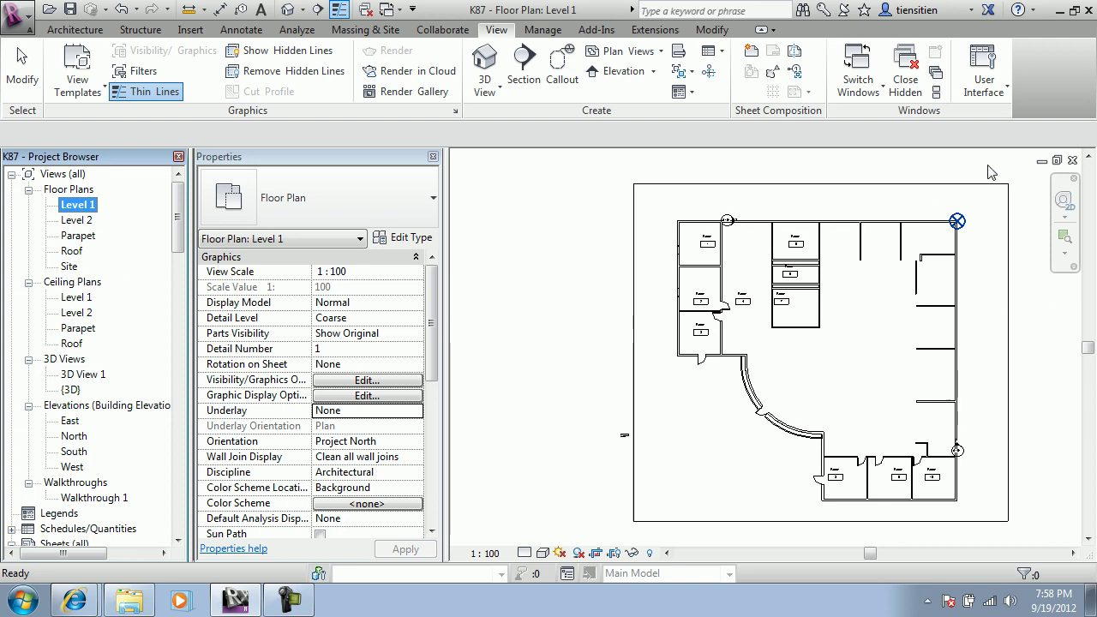
{"action": "left_click", "coordinate": [1005, 94]}
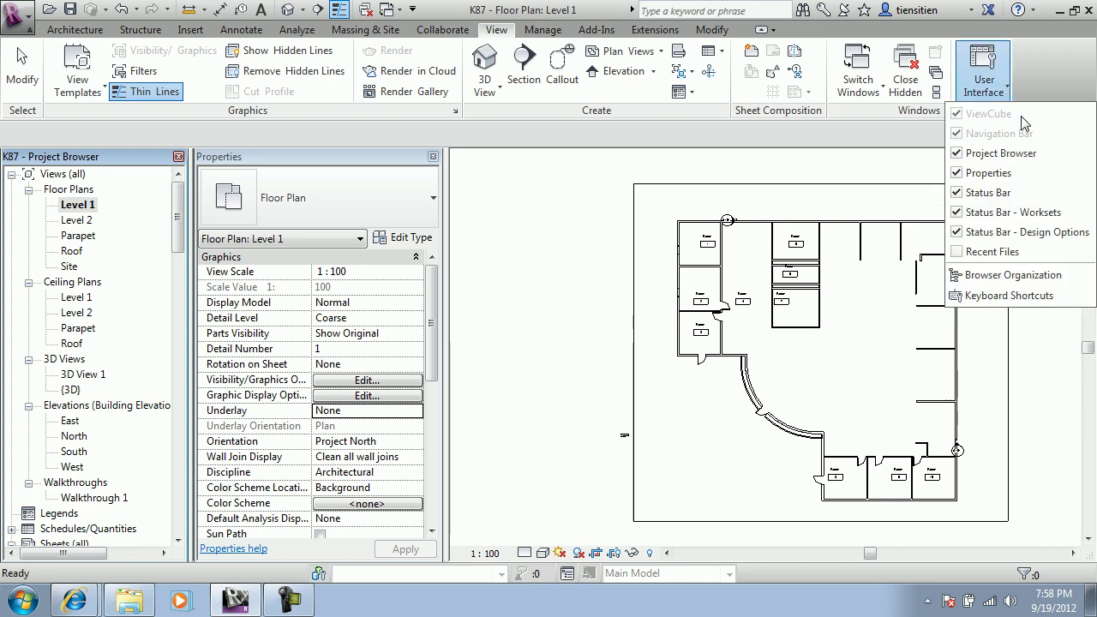
Switch the Project Browser organization to Discipline
{"action": "left_click", "coordinate": [1029, 289]}
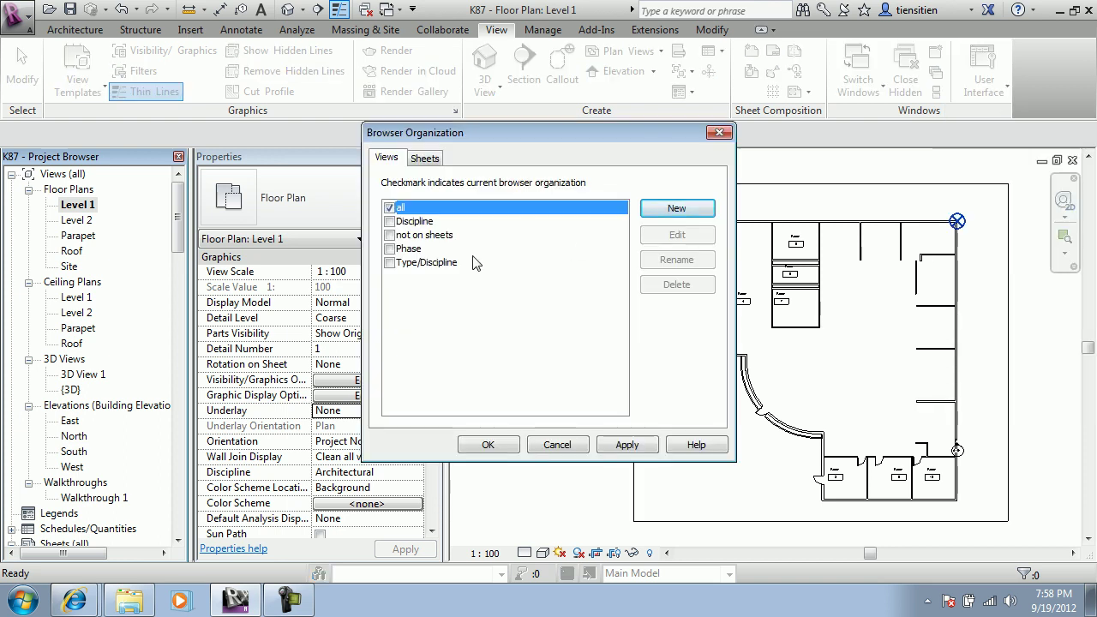
{"action": "left_click", "coordinate": [403, 223]}
{"action": "left_click", "coordinate": [403, 214]}
{"action": "left_click", "coordinate": [404, 222]}
{"action": "left_click", "coordinate": [390, 221]}
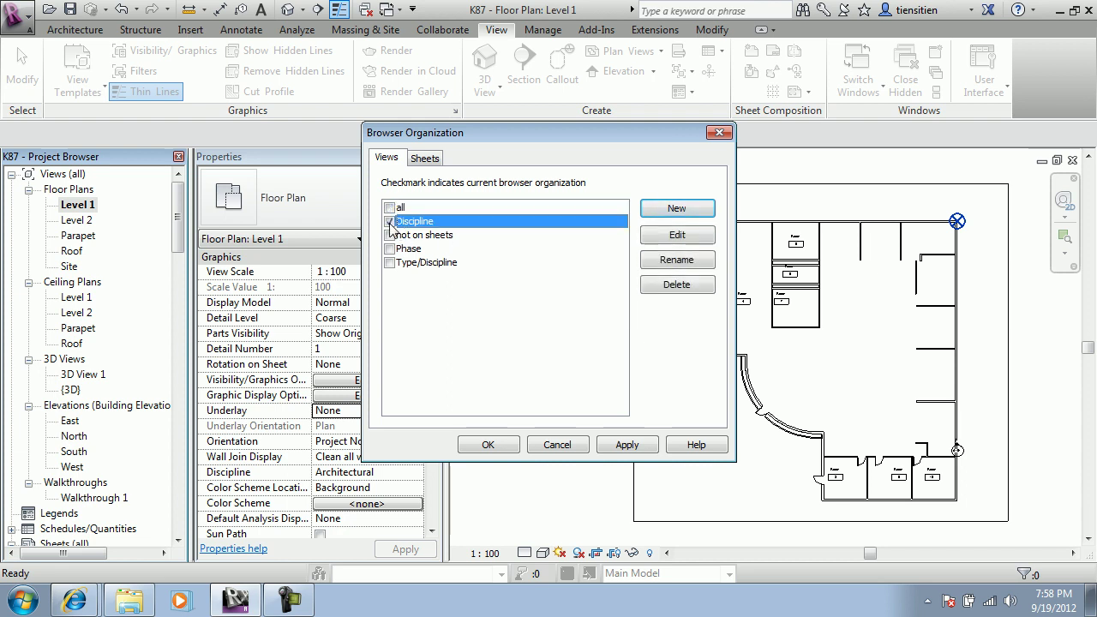
{"action": "left_click", "coordinate": [488, 445]}
Change the Project Browser organization to 'not on sheets'
{"action": "left_click", "coordinate": [45, 206]}
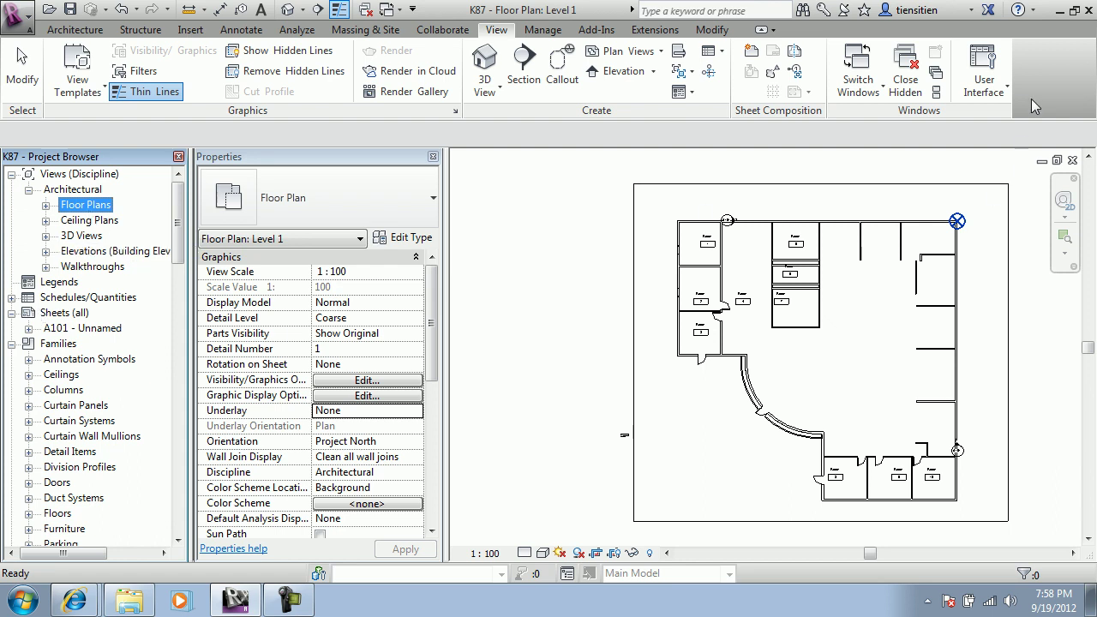
{"action": "left_click", "coordinate": [1007, 102]}
{"action": "left_click", "coordinate": [999, 277]}
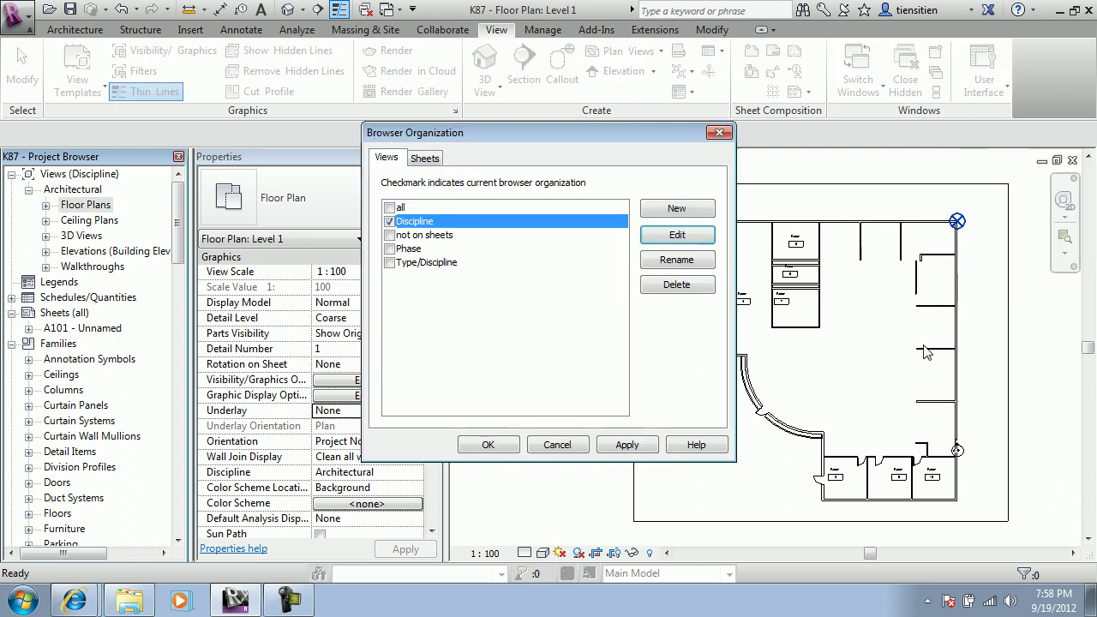
{"action": "left_click", "coordinate": [390, 235]}
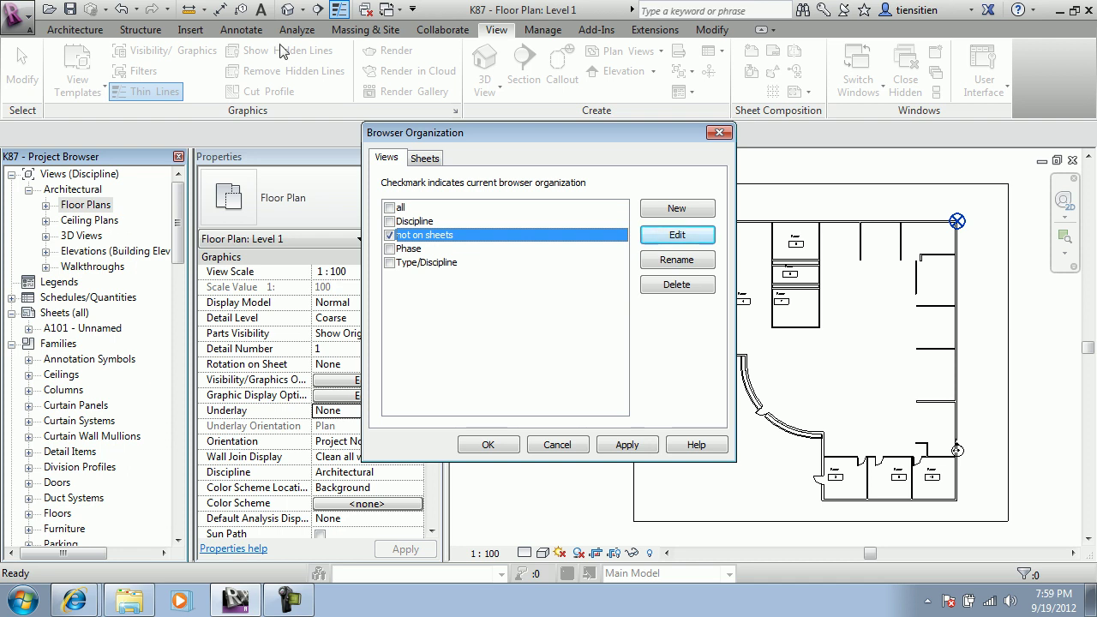
{"action": "left_click", "coordinate": [486, 445]}
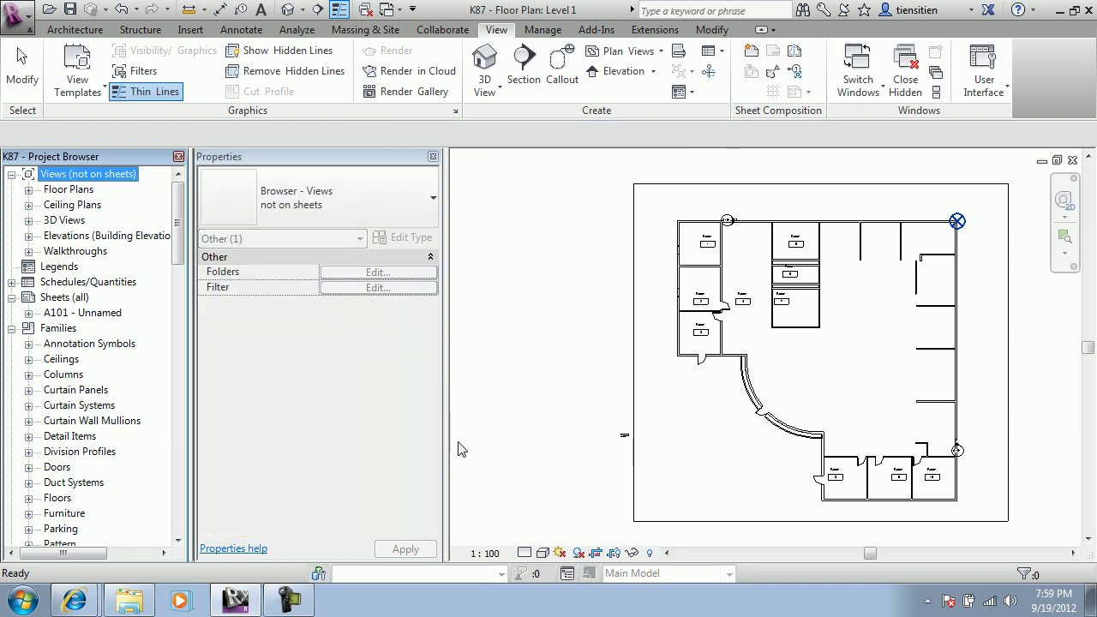
Switch the browser organization to Phase and inspect the New Construction group
{"action": "left_click", "coordinate": [29, 192]}
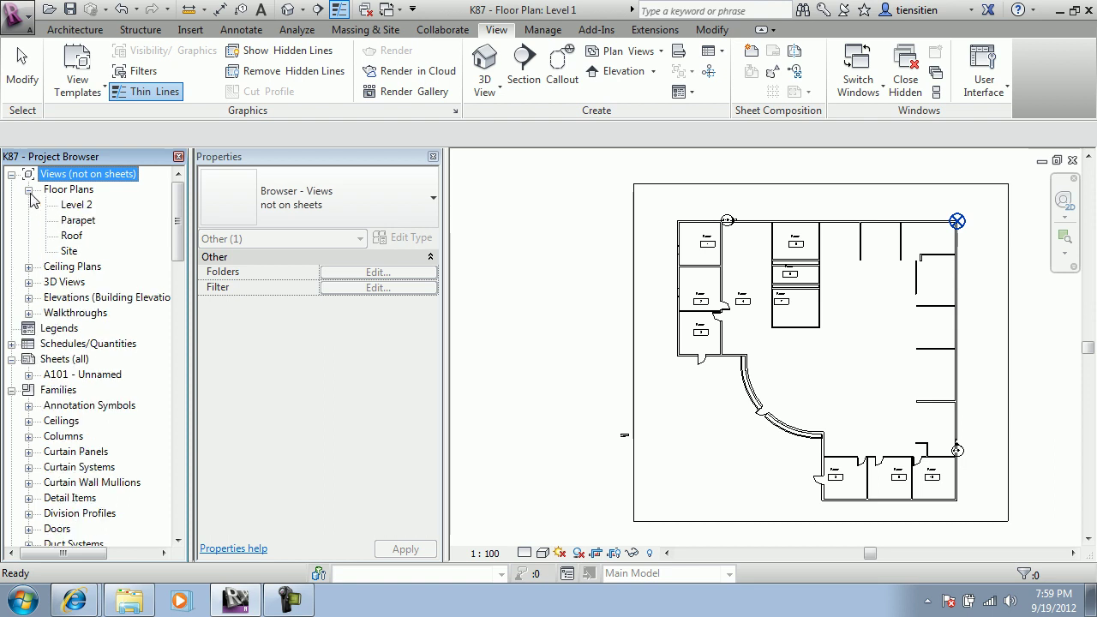
{"action": "left_click", "coordinate": [29, 190]}
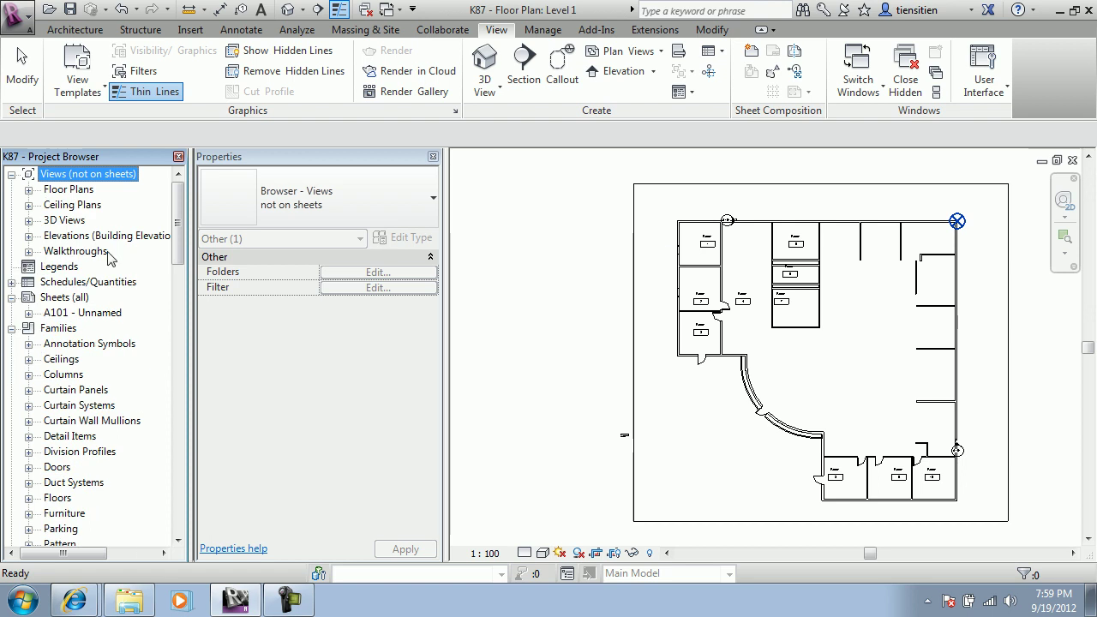
{"action": "left_click", "coordinate": [984, 82]}
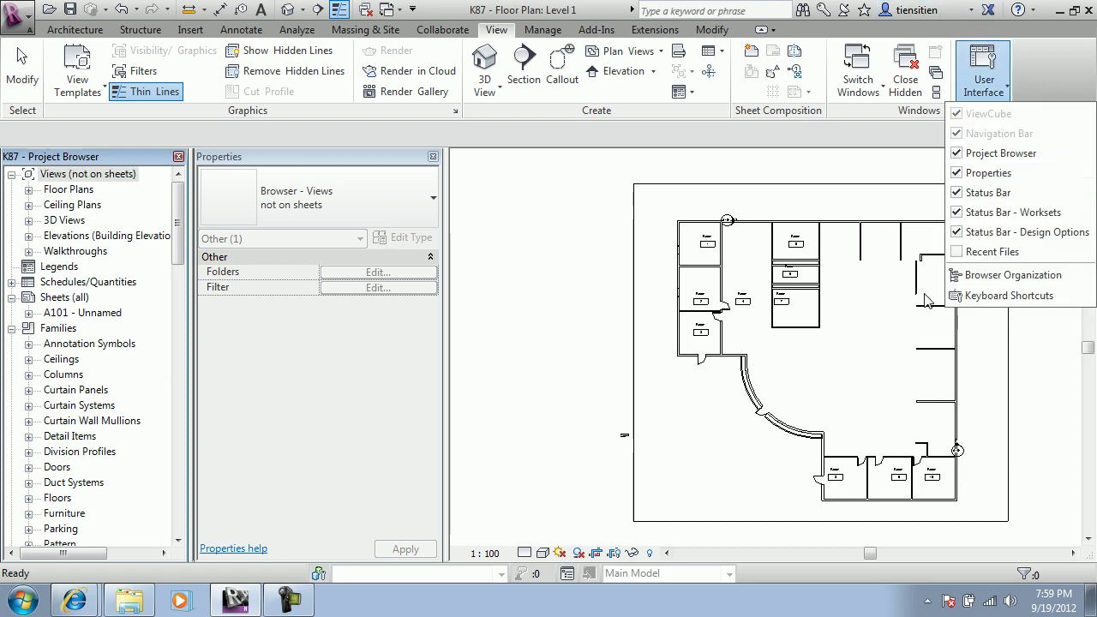
{"action": "left_click", "coordinate": [966, 276]}
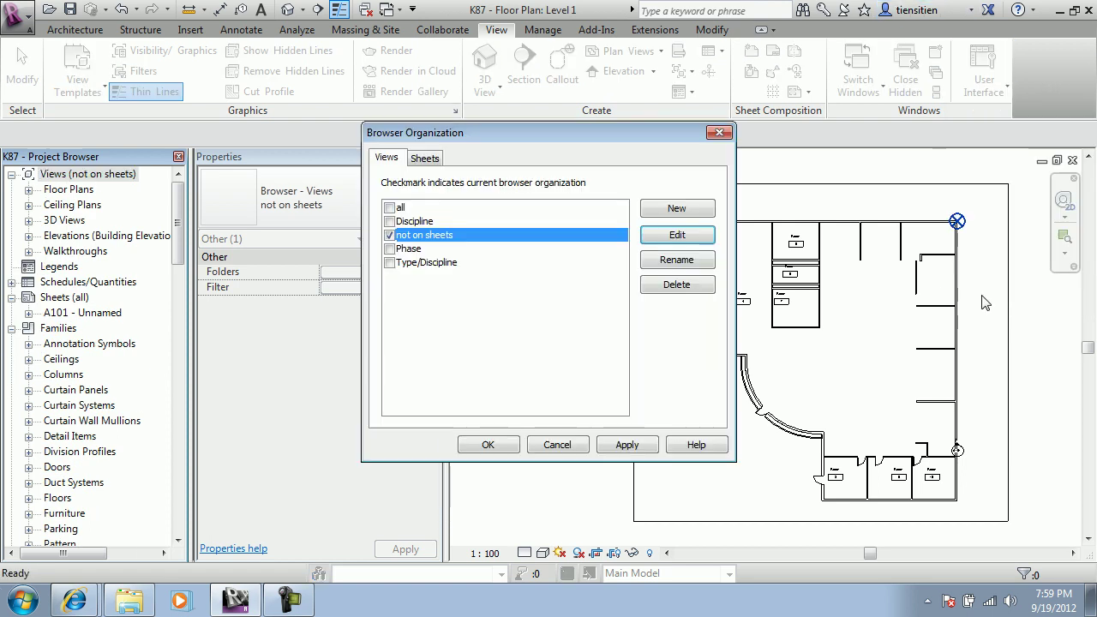
{"action": "left_click", "coordinate": [390, 250]}
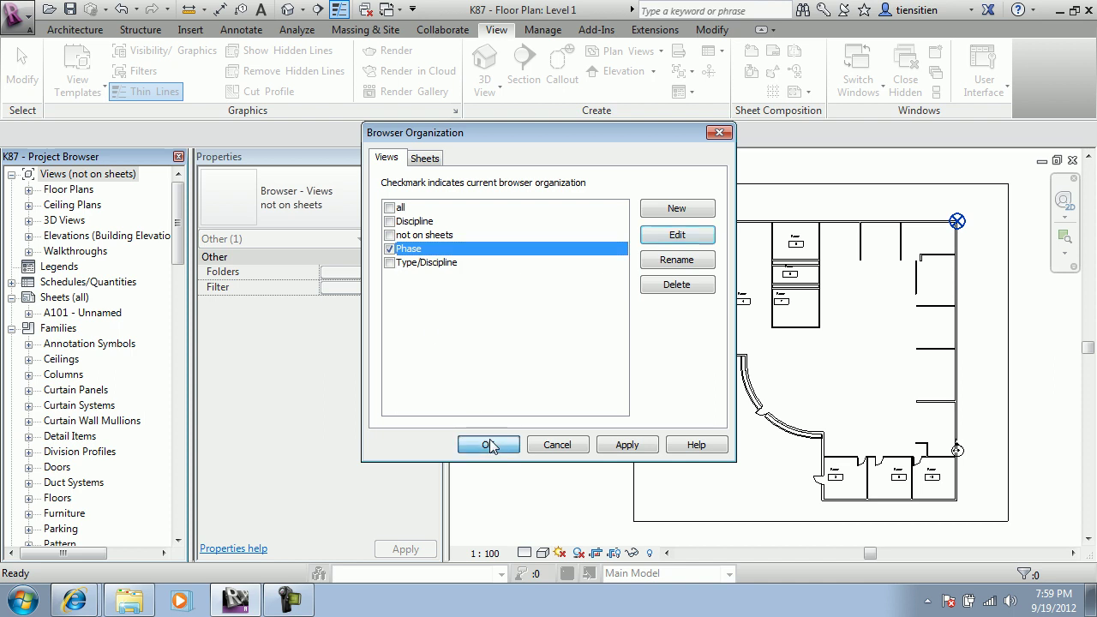
{"action": "left_click", "coordinate": [489, 443]}
{"action": "left_click", "coordinate": [29, 190]}
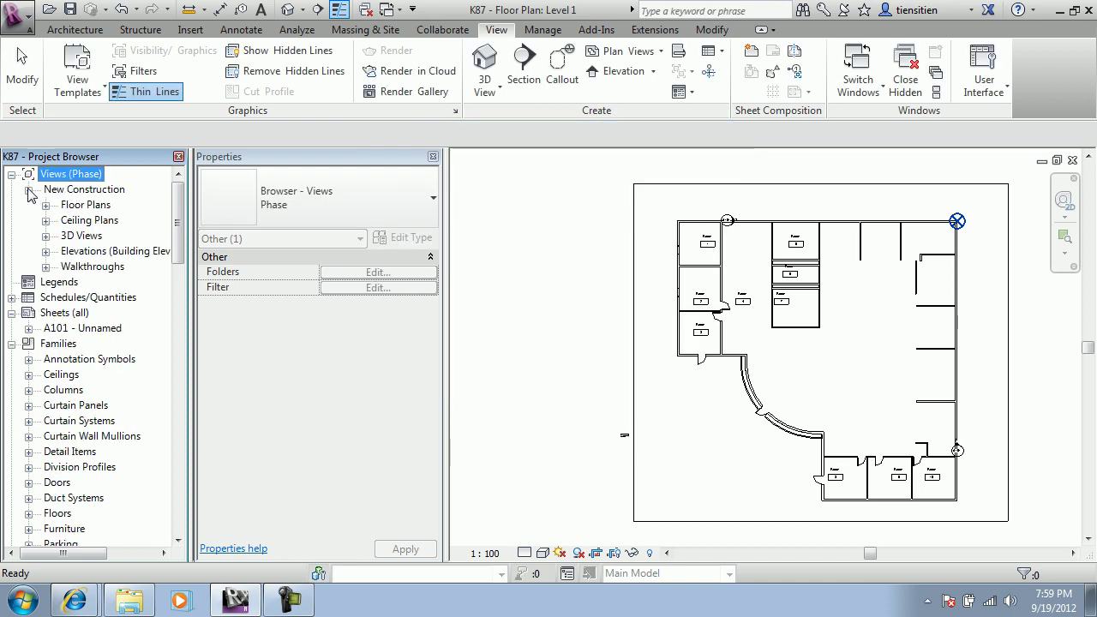
{"action": "left_click", "coordinate": [29, 189]}
{"action": "left_click", "coordinate": [28, 190]}
{"action": "left_click", "coordinate": [28, 189]}
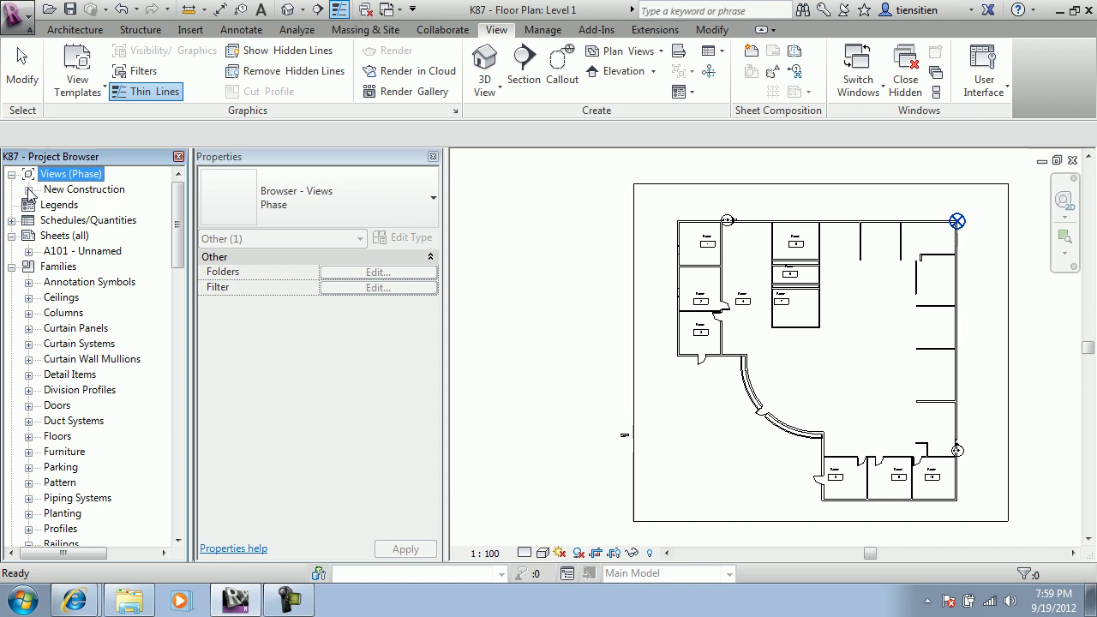
Switch the browser organization to Type/Discipline
{"action": "left_click", "coordinate": [999, 99]}
{"action": "left_click", "coordinate": [994, 276]}
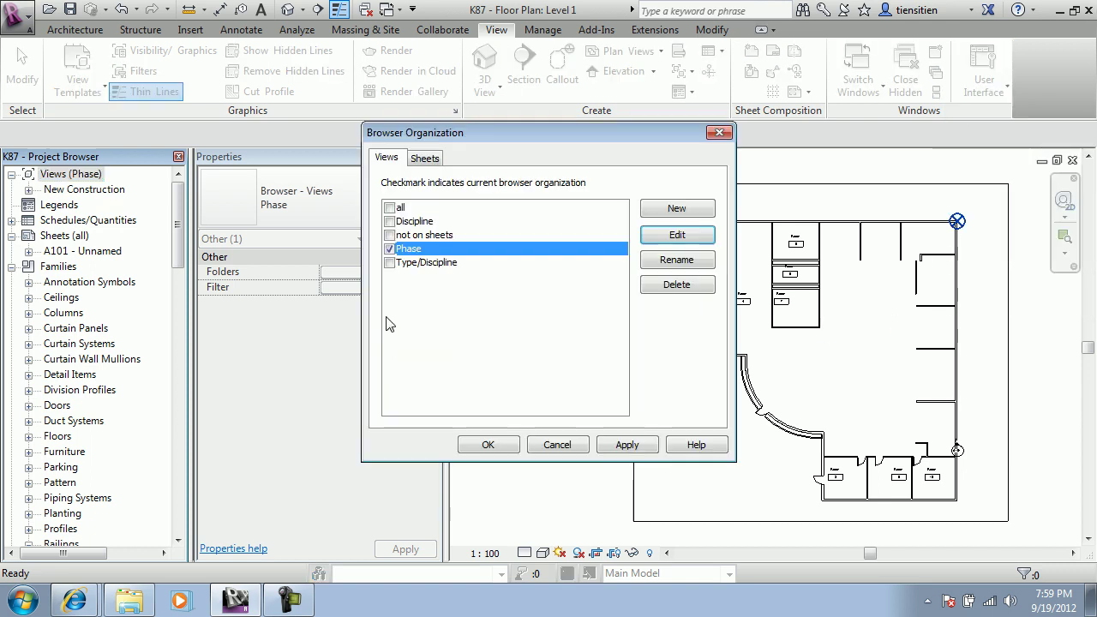
{"action": "left_click", "coordinate": [390, 262]}
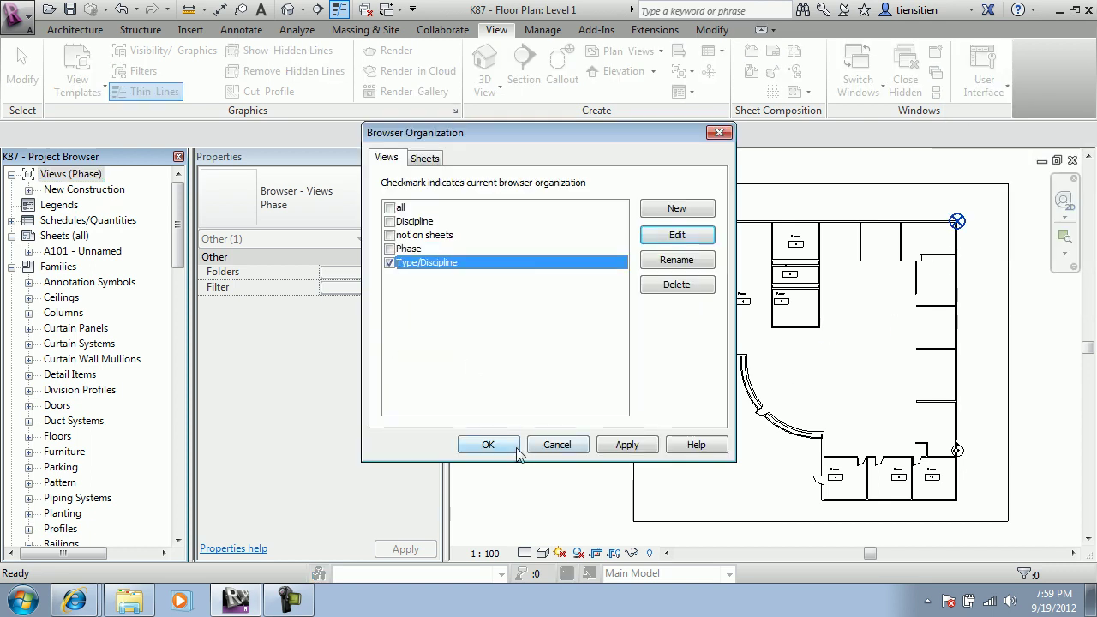
{"action": "left_click", "coordinate": [513, 448]}
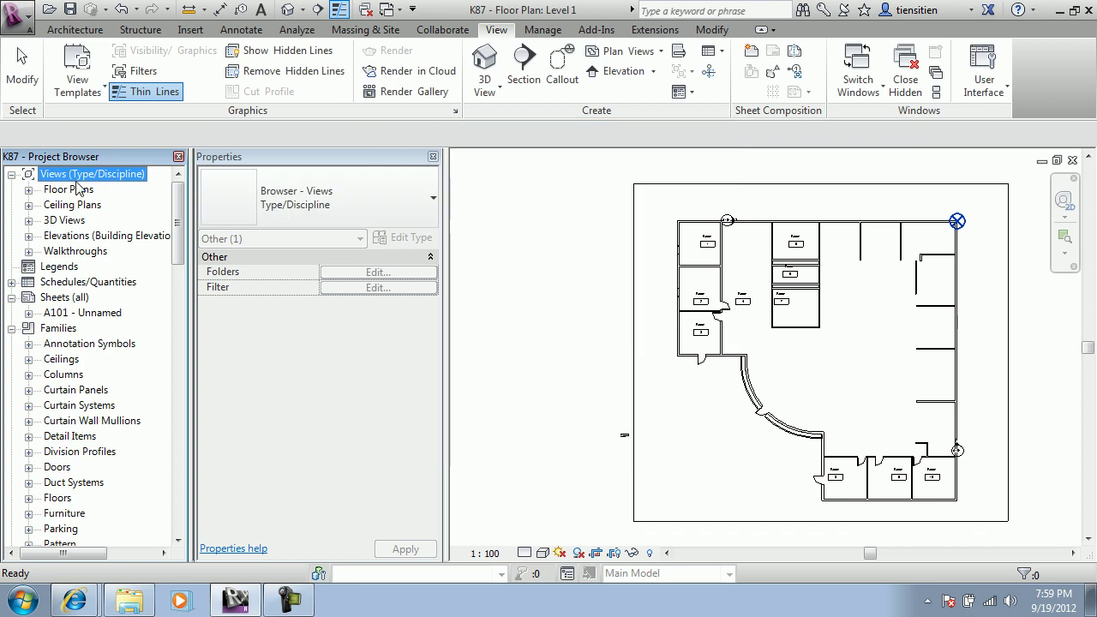
Create a new browser organization scheme named RED SUN
{"action": "left_click", "coordinate": [1000, 106]}
{"action": "left_click", "coordinate": [1012, 275]}
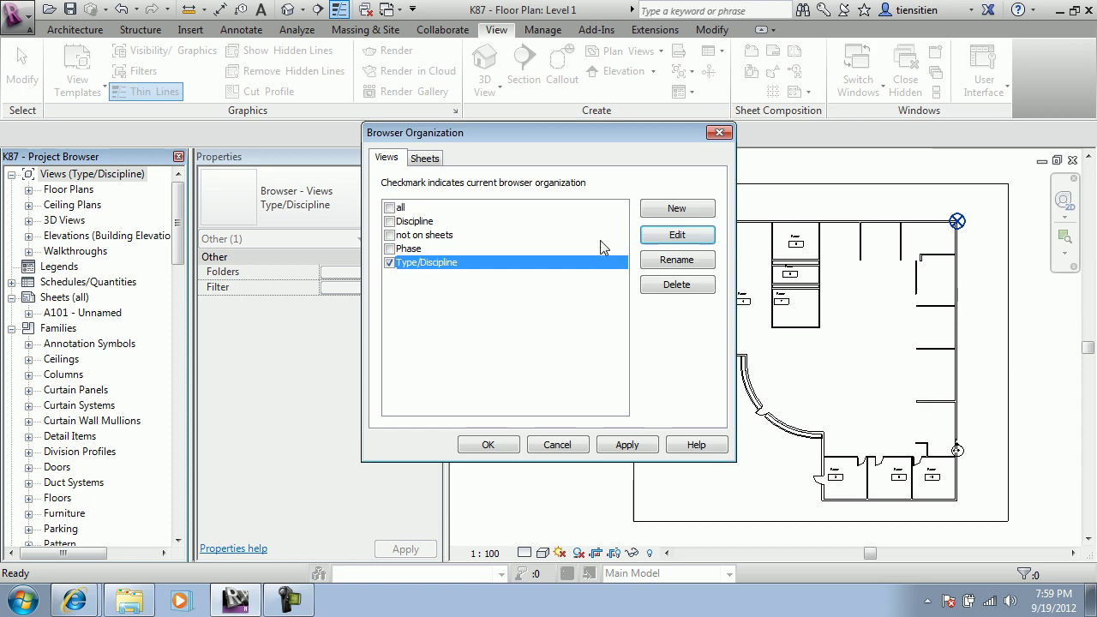
{"action": "left_click", "coordinate": [656, 216]}
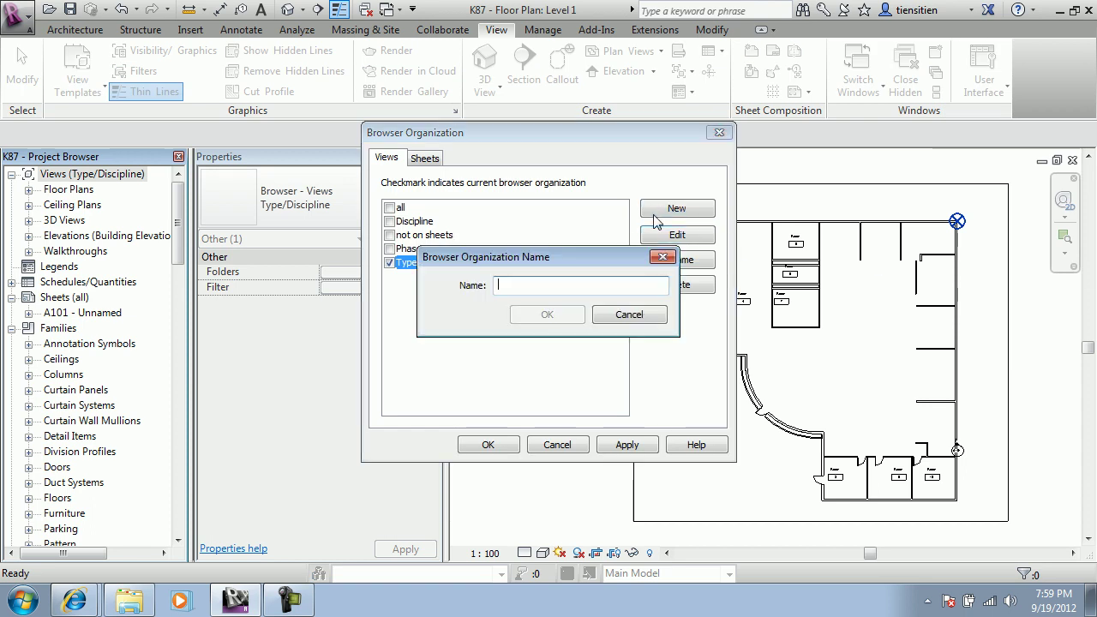
{"action": "type", "text": "RED SUN"}
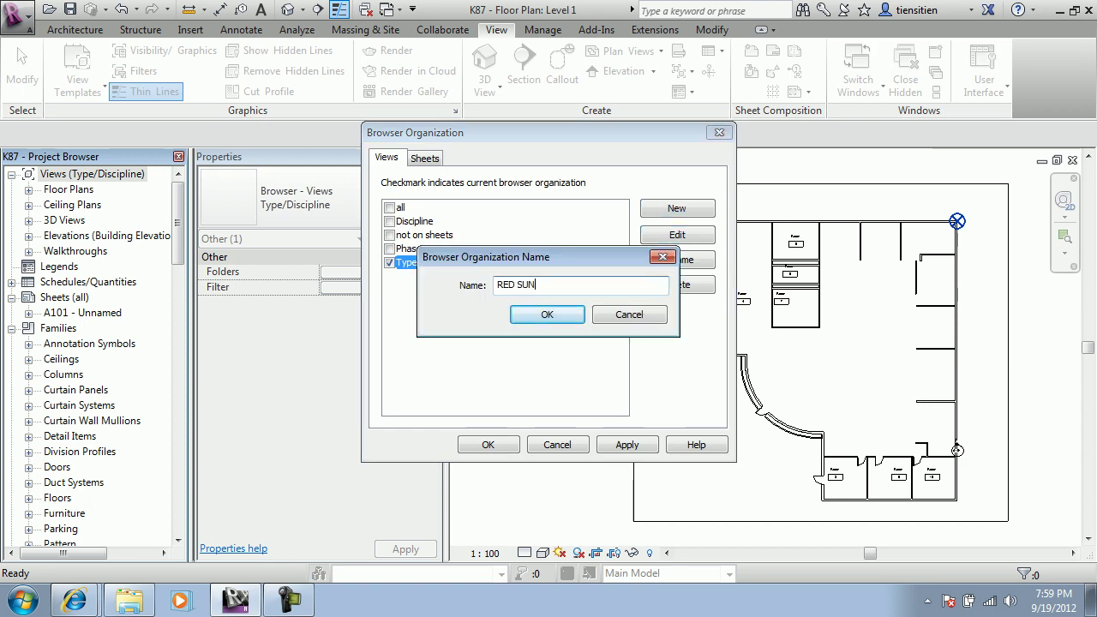
{"action": "left_click", "coordinate": [578, 314]}
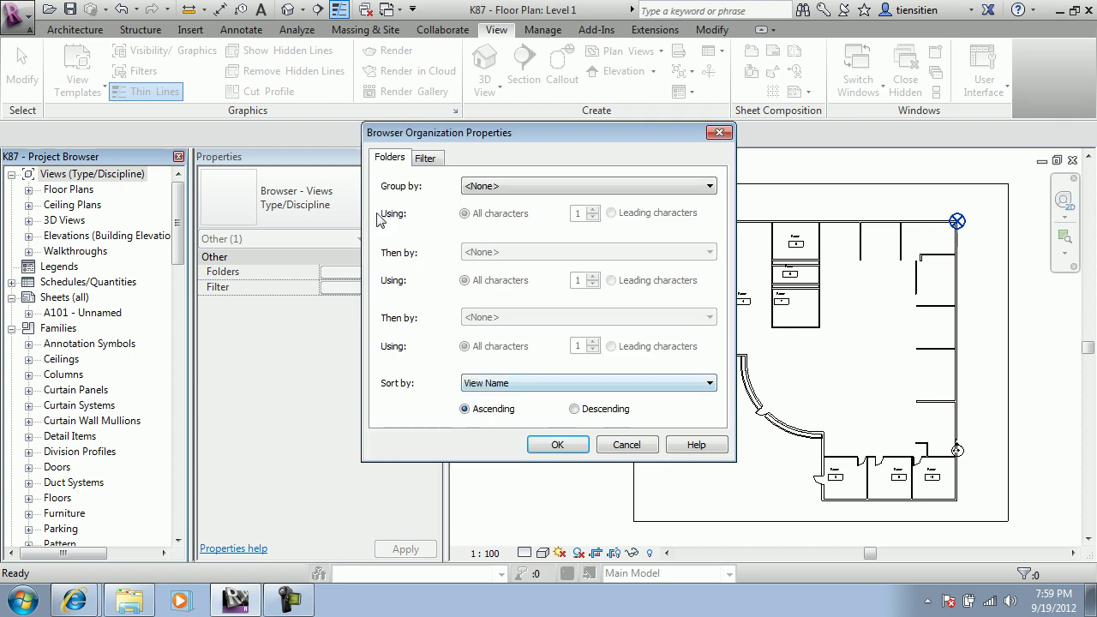
Group RED SUN by Discipline, then Family and Type, and make it the active organization
{"action": "left_click", "coordinate": [680, 191]}
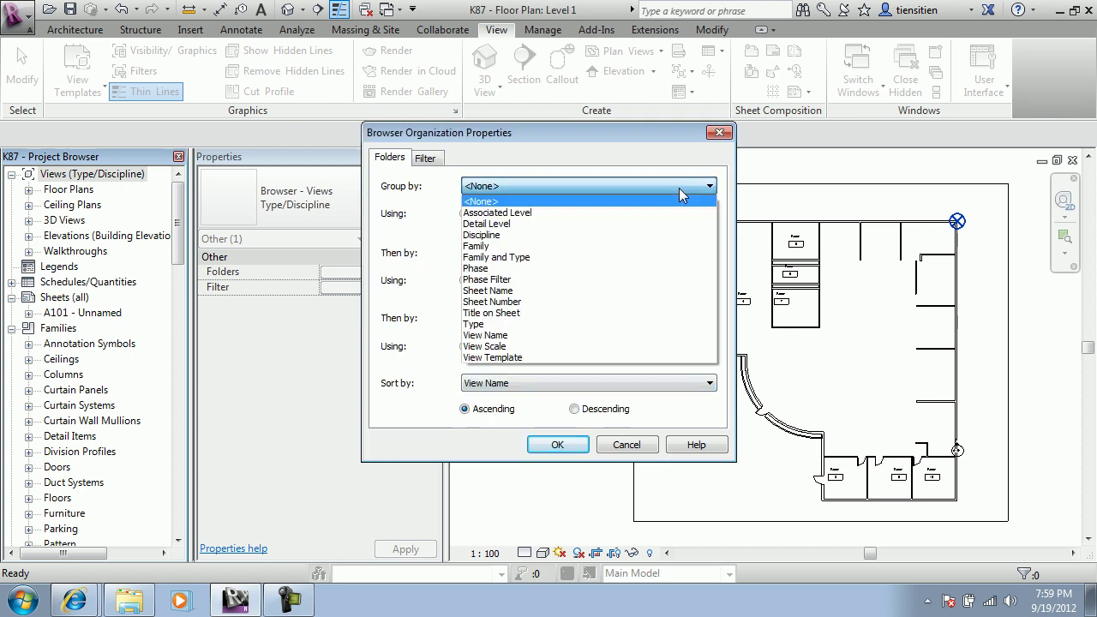
{"action": "left_click", "coordinate": [549, 234]}
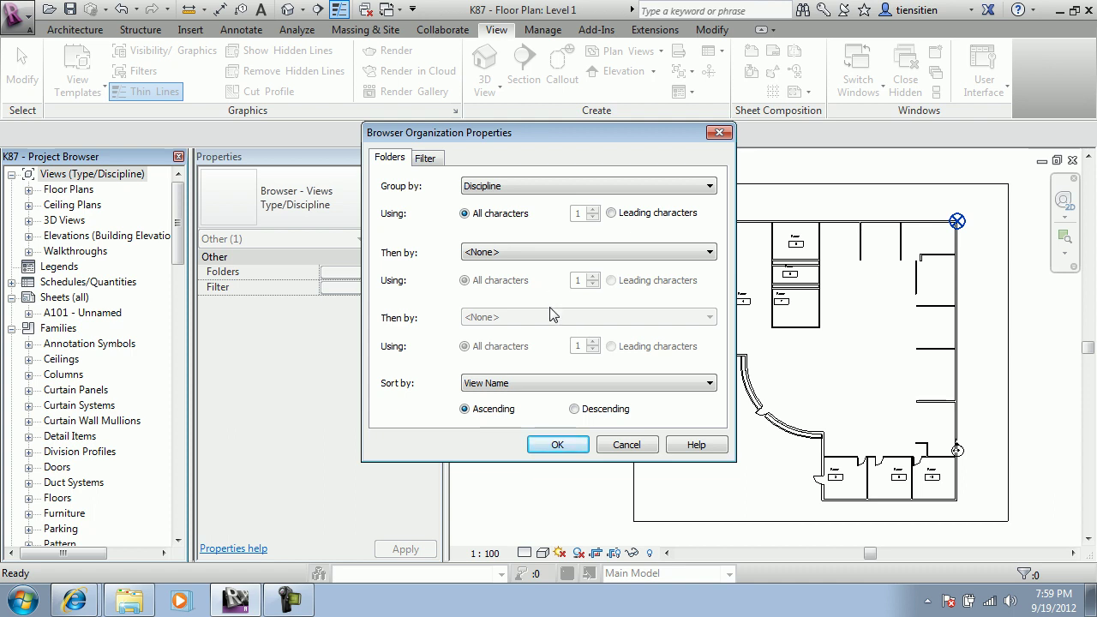
{"action": "left_click", "coordinate": [558, 263]}
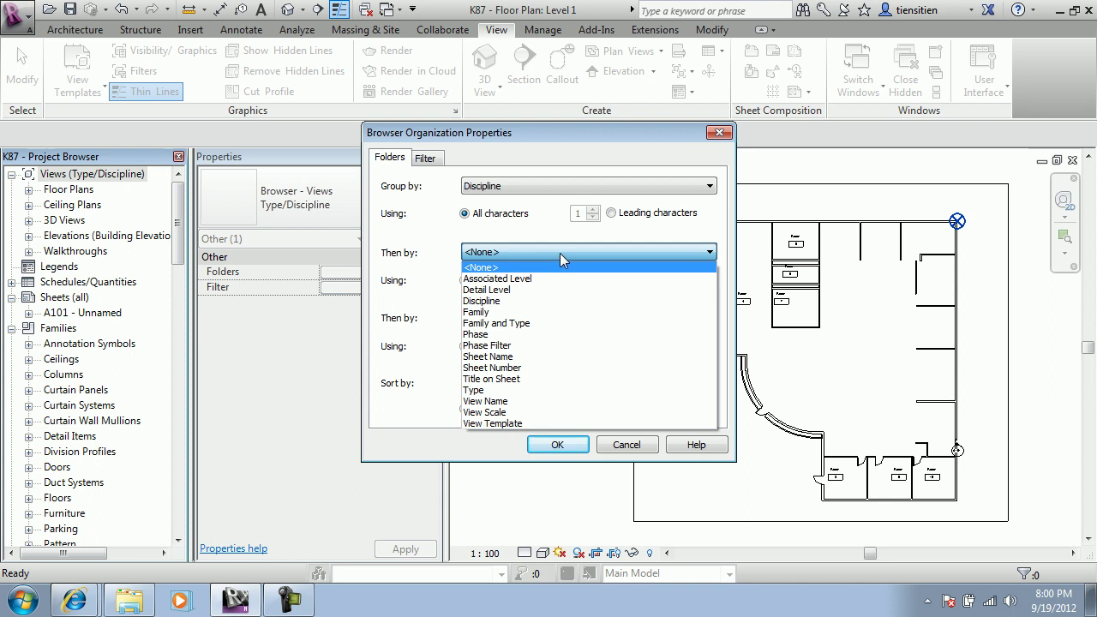
{"action": "left_click", "coordinate": [538, 323]}
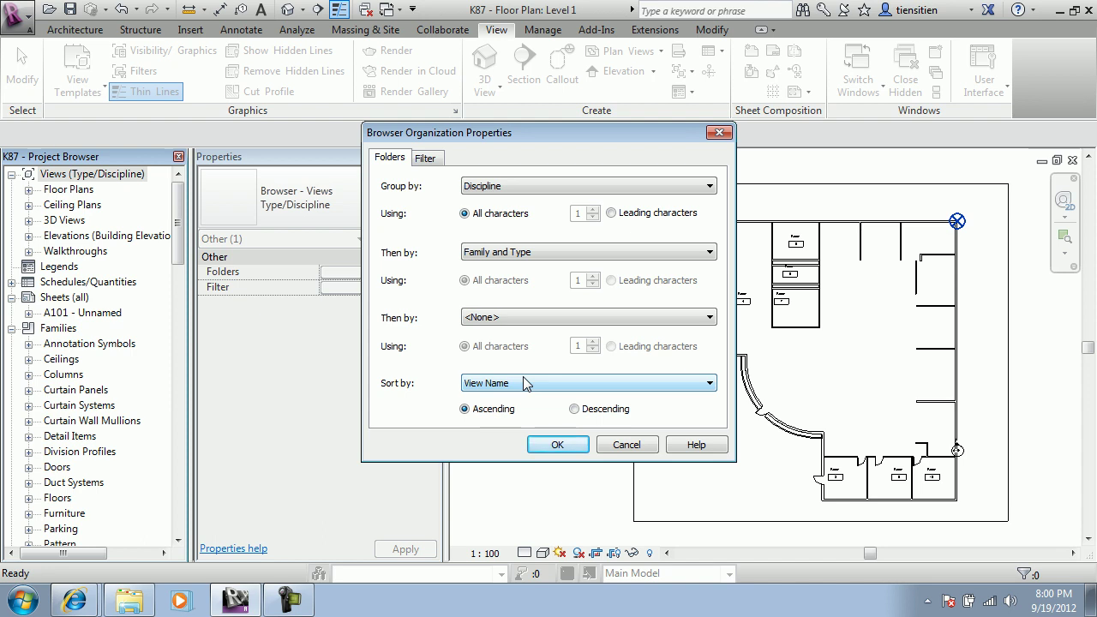
{"action": "left_click", "coordinate": [542, 445]}
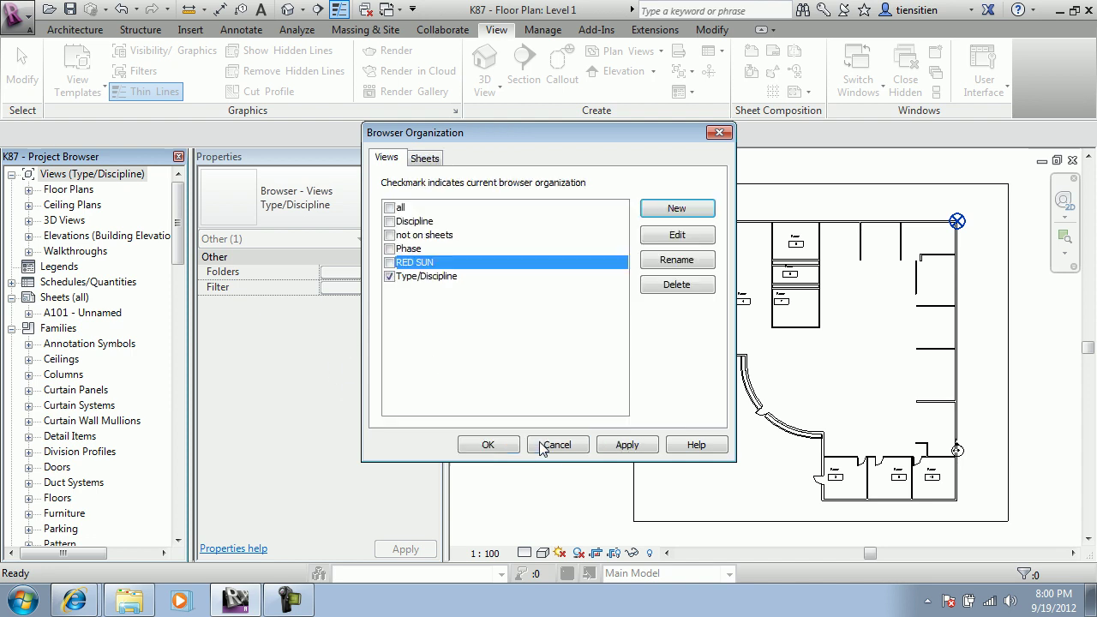
{"action": "left_click", "coordinate": [390, 264]}
{"action": "left_click", "coordinate": [484, 445]}
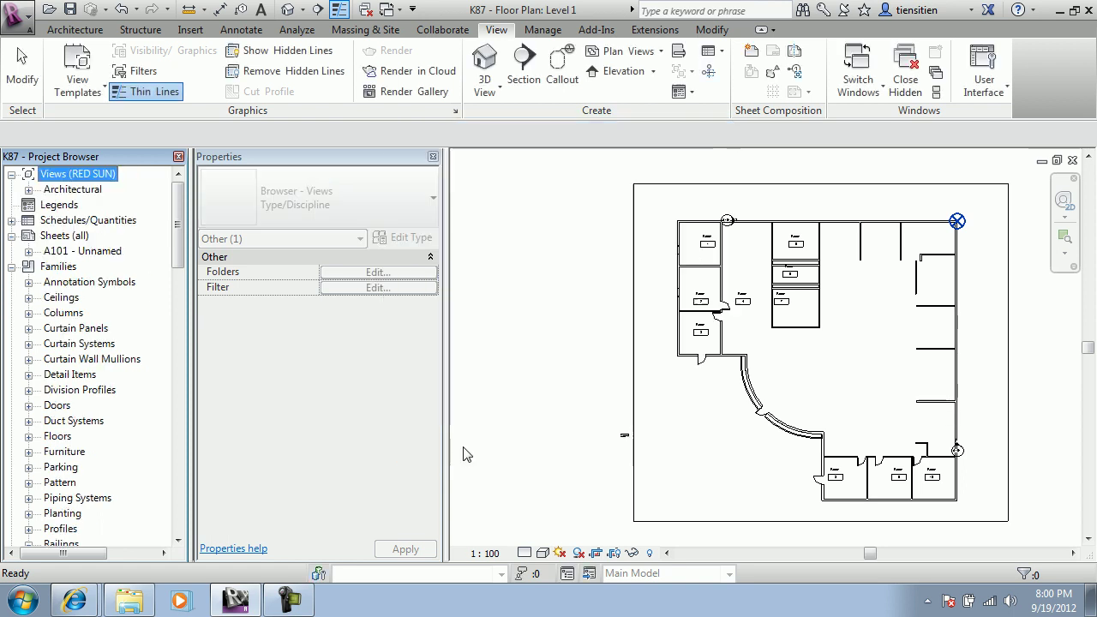
Expand the Architectural group and its Floor Plans list in the Project Browser
{"action": "left_click", "coordinate": [28, 190]}
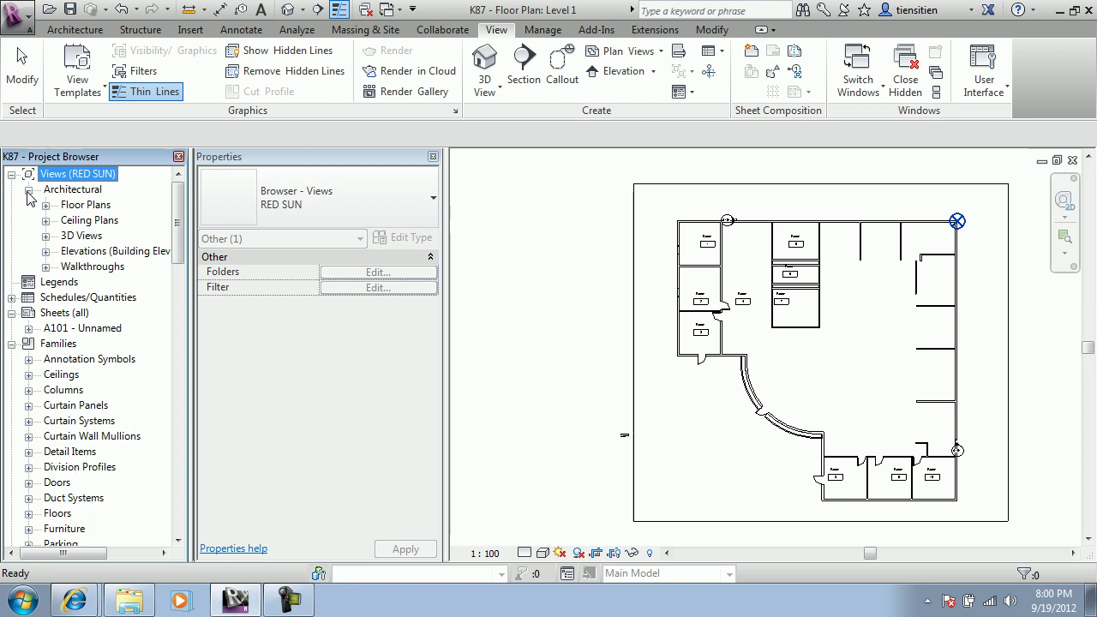
{"action": "left_click", "coordinate": [28, 190]}
{"action": "left_click", "coordinate": [28, 190]}
{"action": "left_click", "coordinate": [28, 190]}
{"action": "left_click", "coordinate": [28, 191]}
{"action": "left_click", "coordinate": [45, 206]}
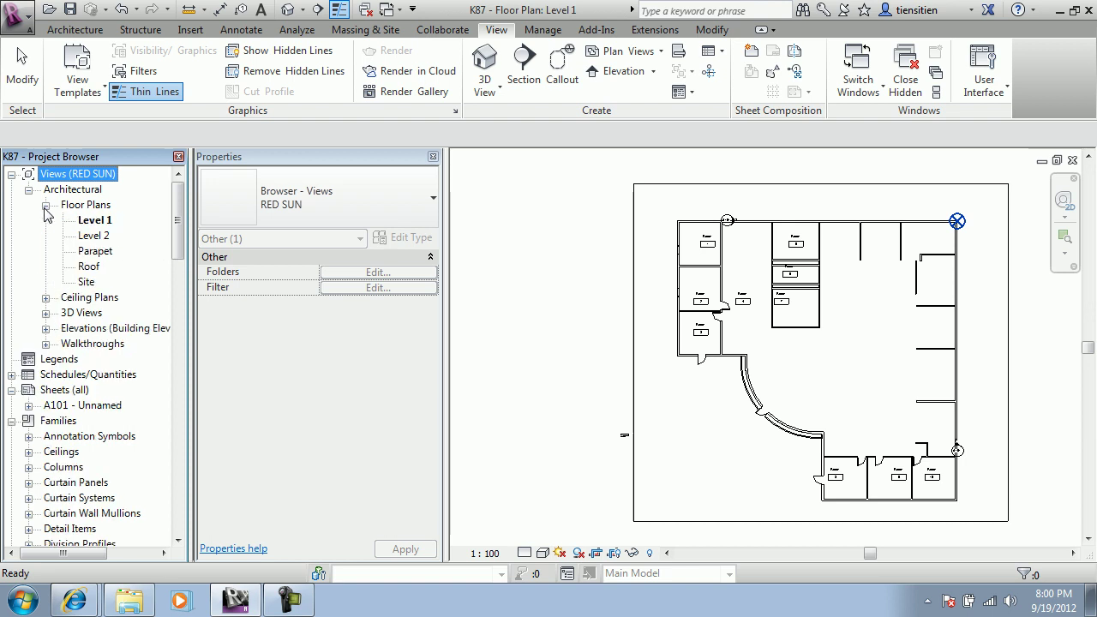
Select Level 1 and check its Discipline property, which reads Architectural
{"action": "left_click", "coordinate": [91, 221]}
{"action": "right_click", "coordinate": [95, 223]}
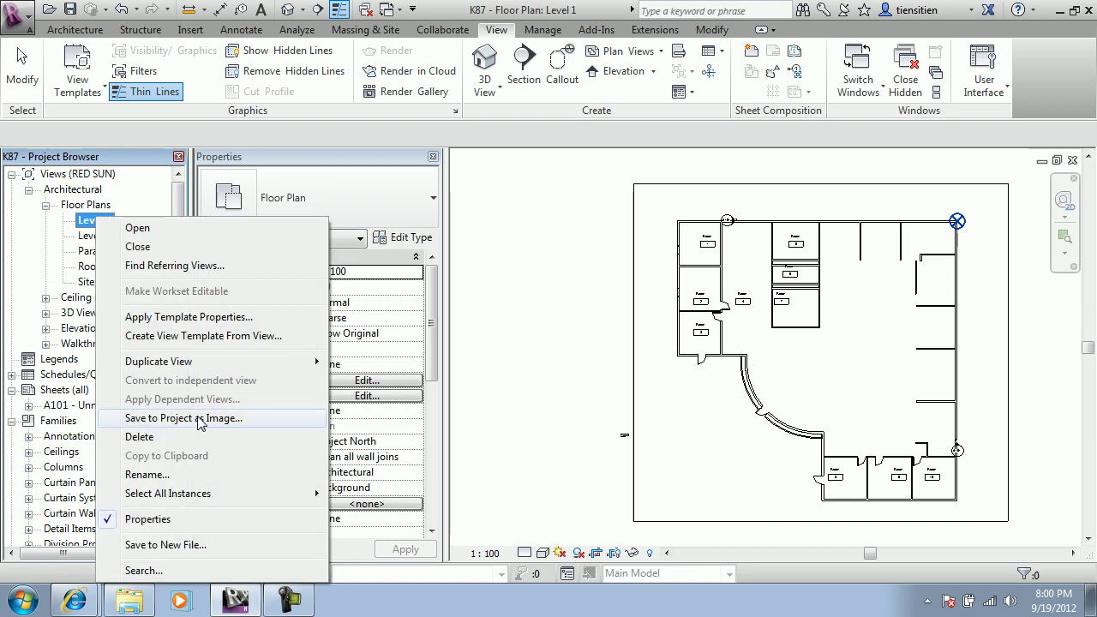
{"action": "left_click", "coordinate": [489, 299]}
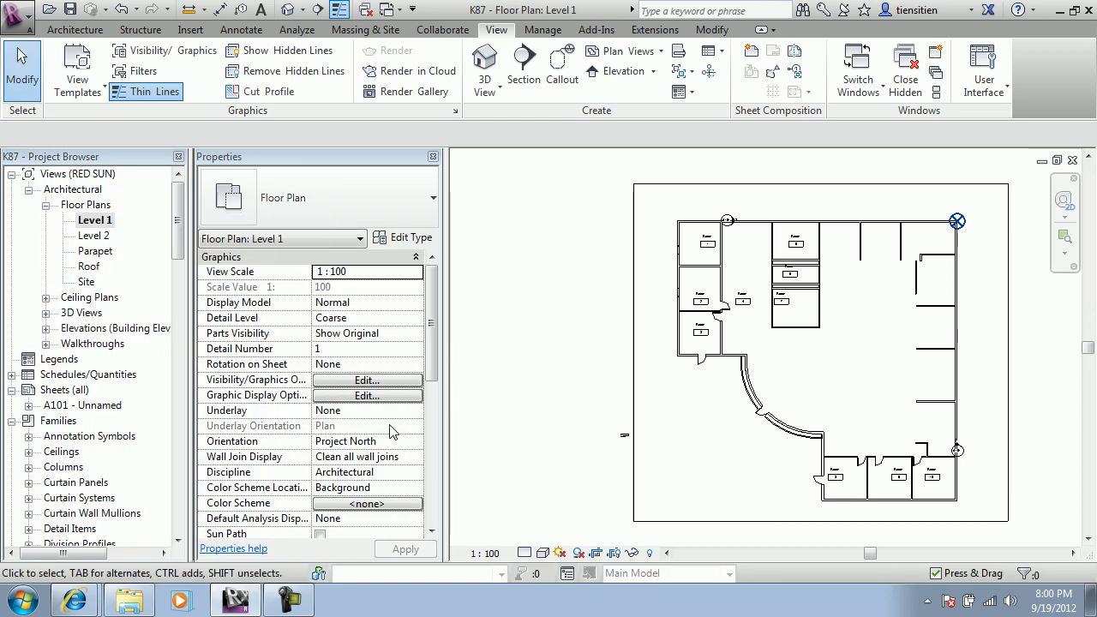
{"action": "left_click_drag", "start_coordinate": [431, 363], "coordinate": [431, 392]}
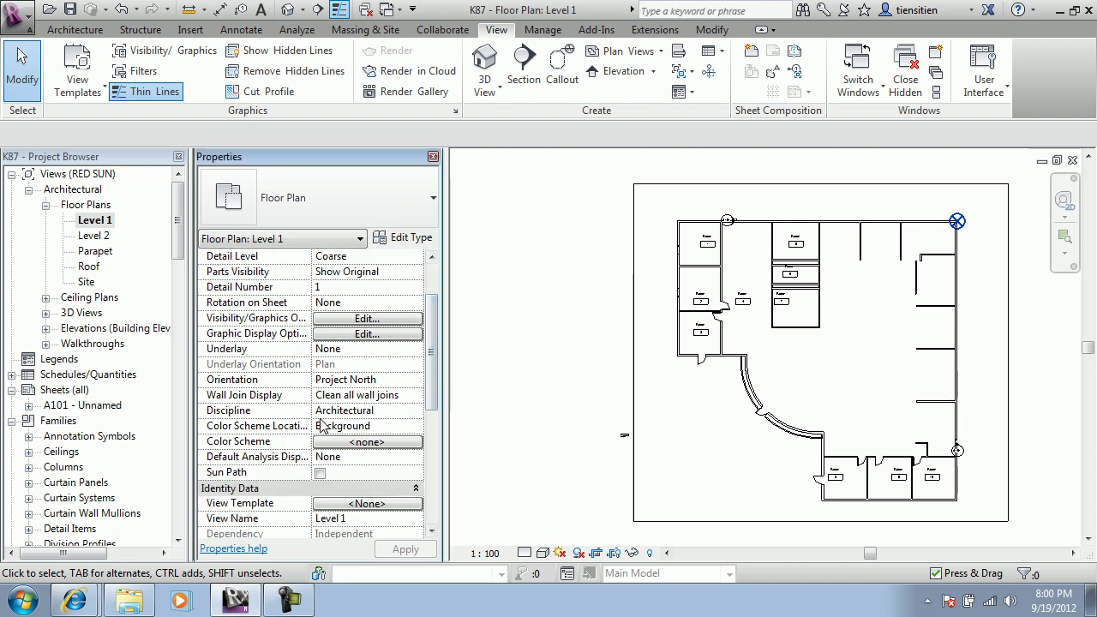
{"action": "left_click", "coordinate": [416, 411]}
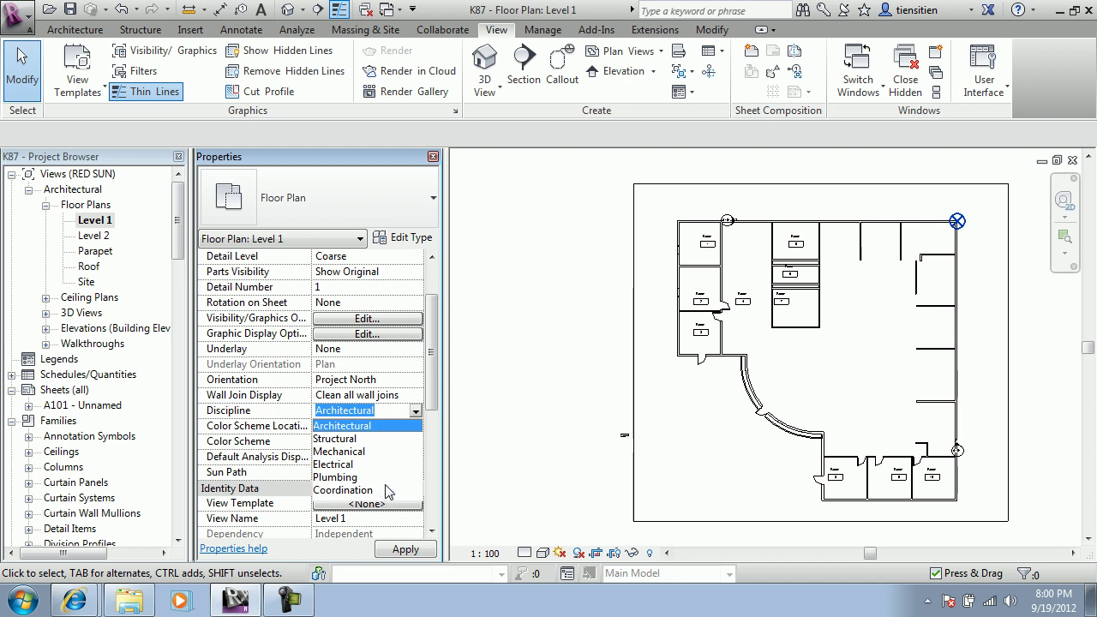
Rename the Level 1 view to 'Level 1 -Arch', renaming the matching level as well
{"action": "right_click", "coordinate": [92, 220]}
{"action": "left_click", "coordinate": [182, 476]}
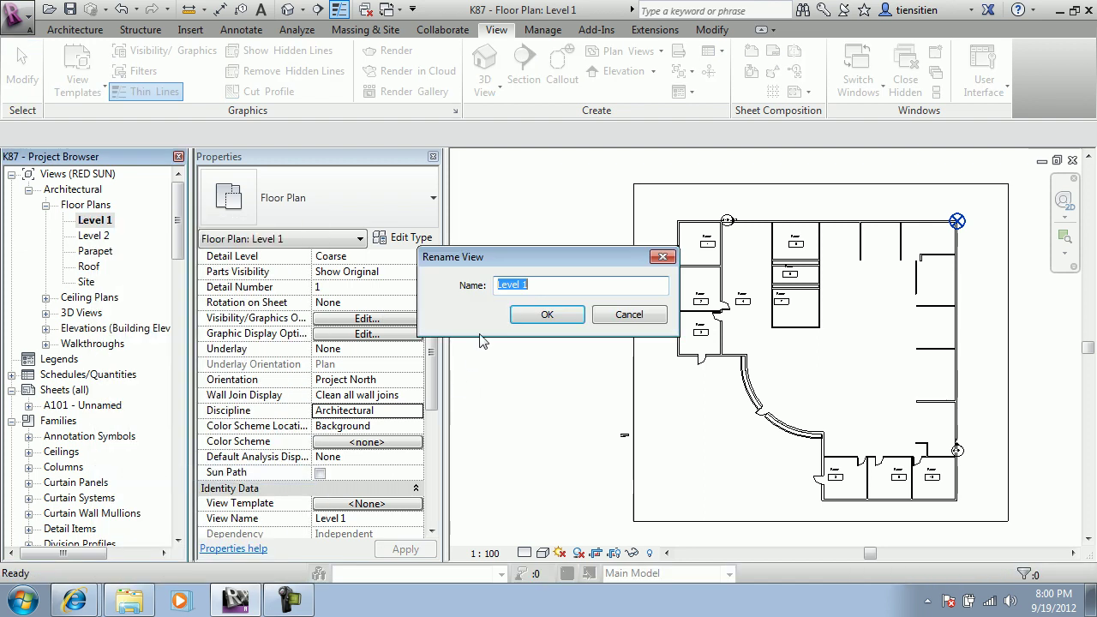
{"action": "left_click", "coordinate": [546, 289]}
{"action": "type", "text": "Arch"}
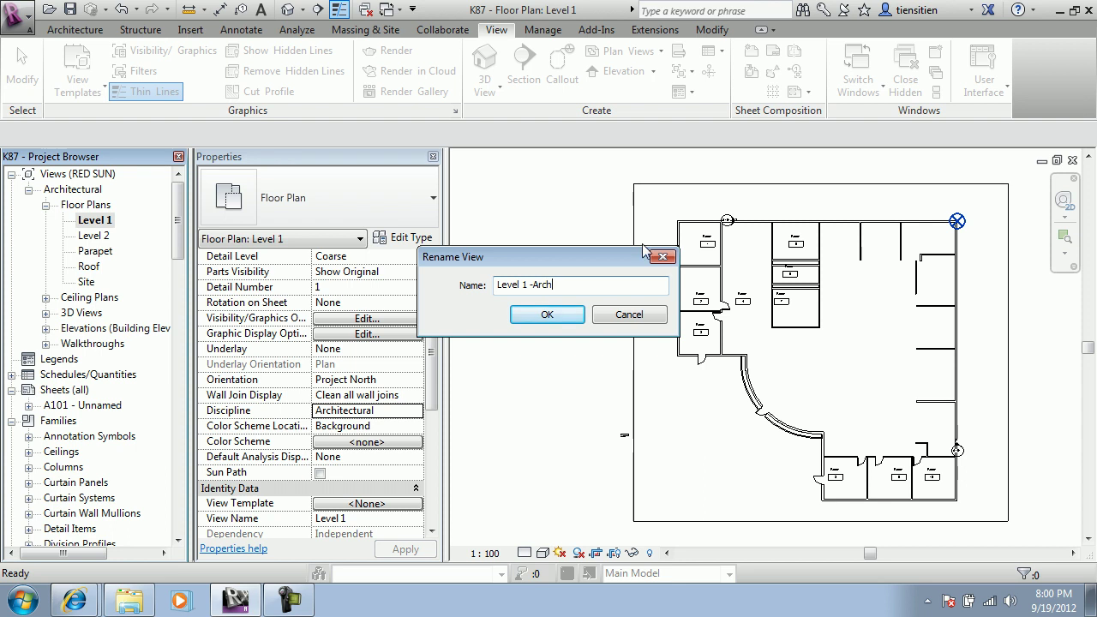
{"action": "left_click", "coordinate": [565, 315]}
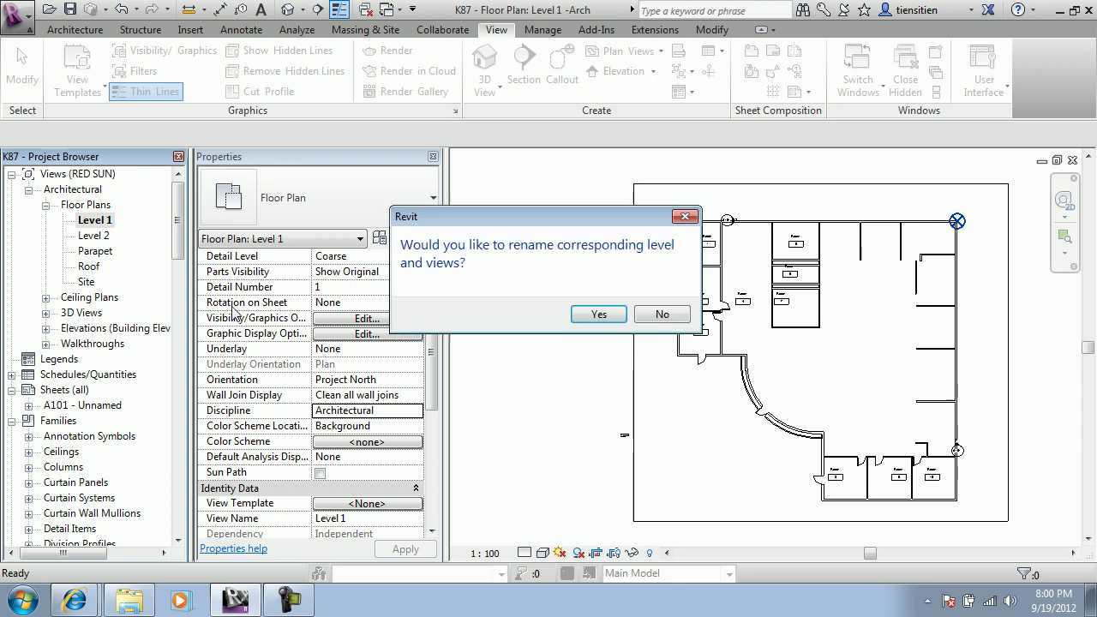
{"action": "left_click", "coordinate": [590, 318]}
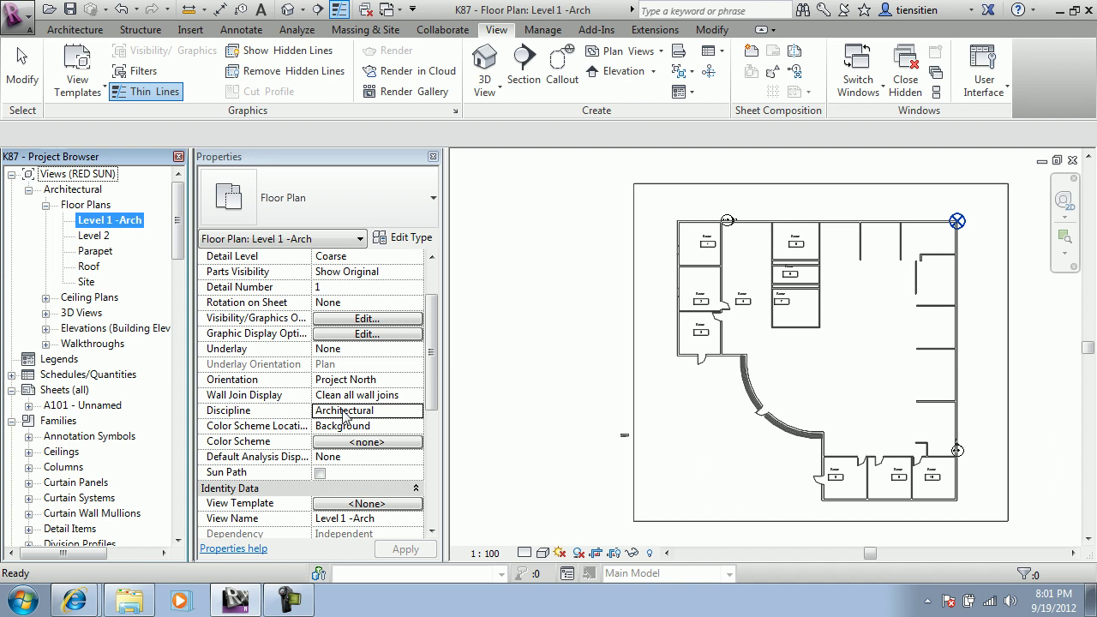
Duplicate Level 1 -Arch with detailing and rename the copy 'Level 1 - Structure'
{"action": "right_click", "coordinate": [135, 220]}
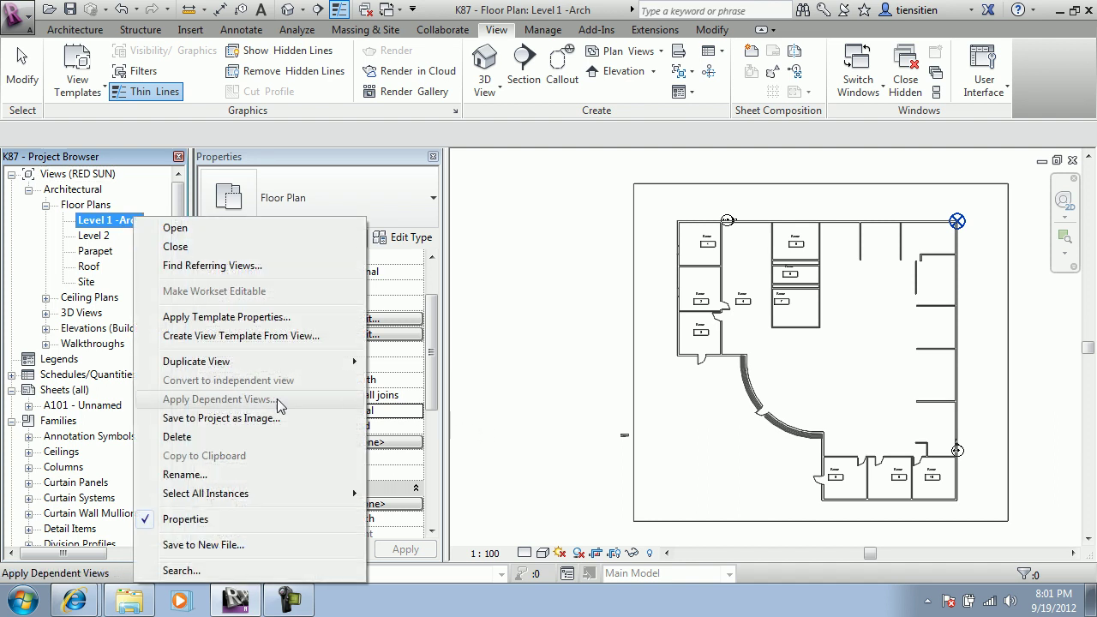
{"action": "mouse_move", "coordinate": [196, 361]}
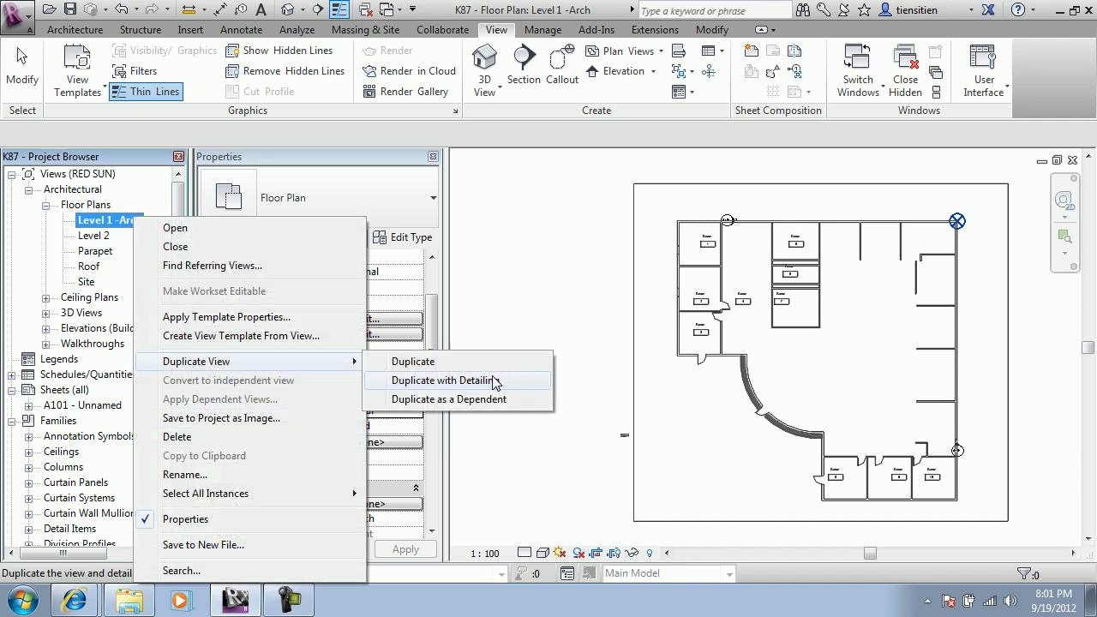
{"action": "left_click", "coordinate": [493, 381]}
{"action": "right_click", "coordinate": [115, 220]}
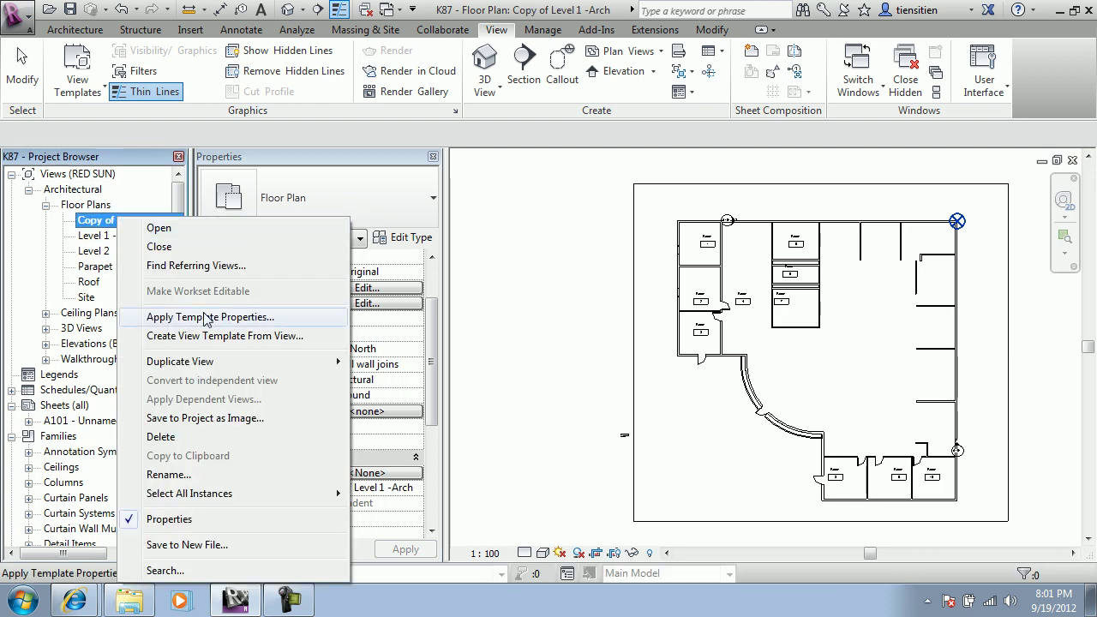
{"action": "left_click", "coordinate": [169, 474]}
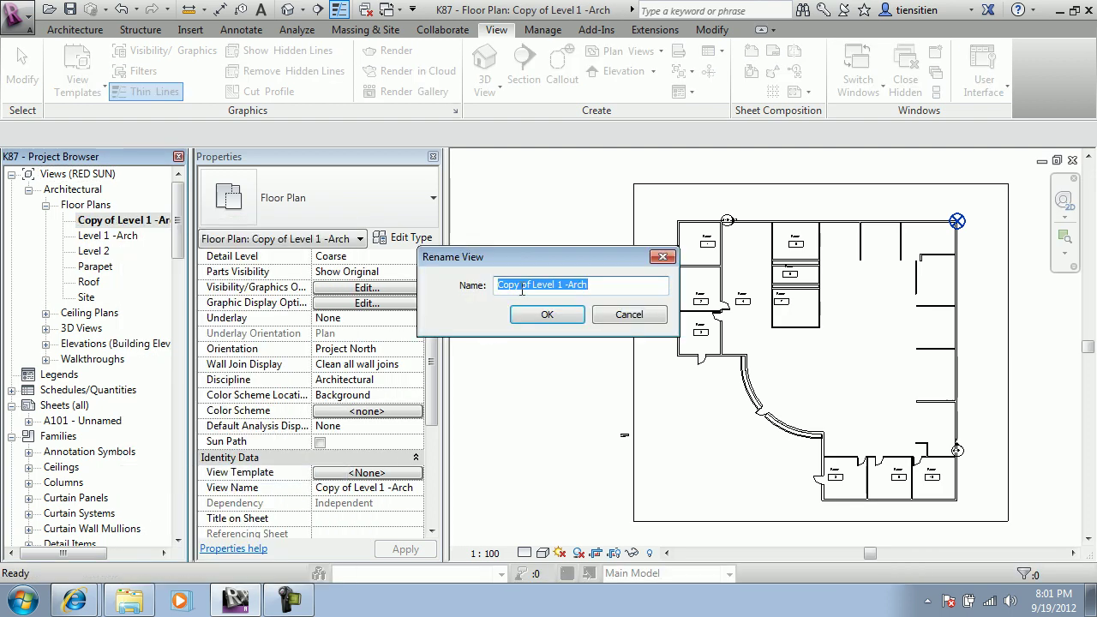
{"action": "left_click_drag", "start_coordinate": [532, 285], "coordinate": [494, 294]}
{"action": "key", "text": "Delete"}
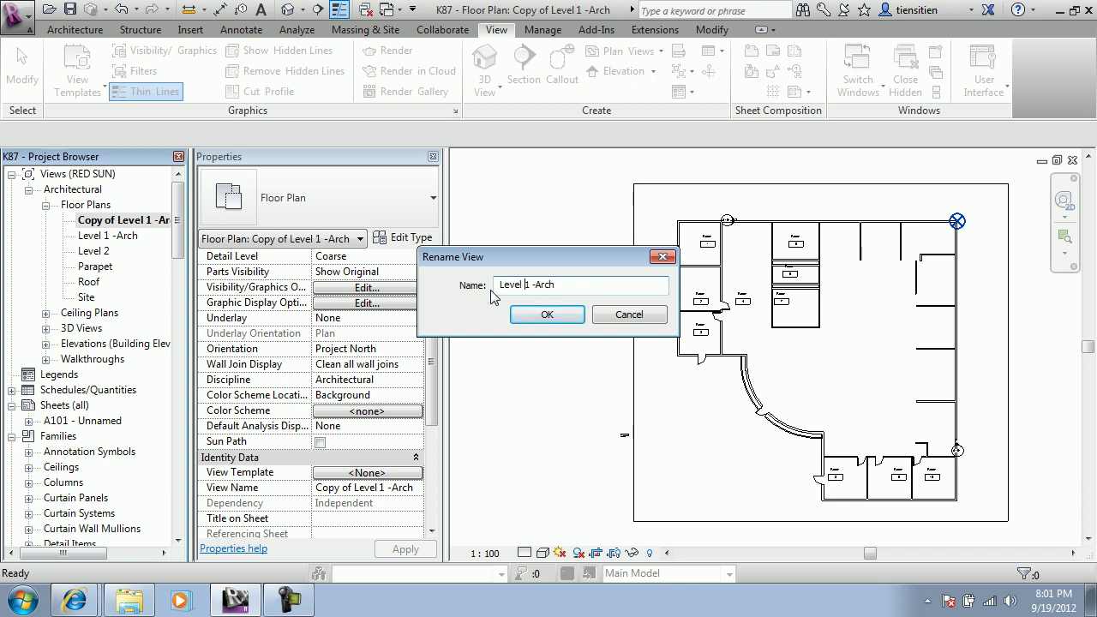
{"action": "key", "text": "Delete"}
{"action": "type", "text": "Structure"}
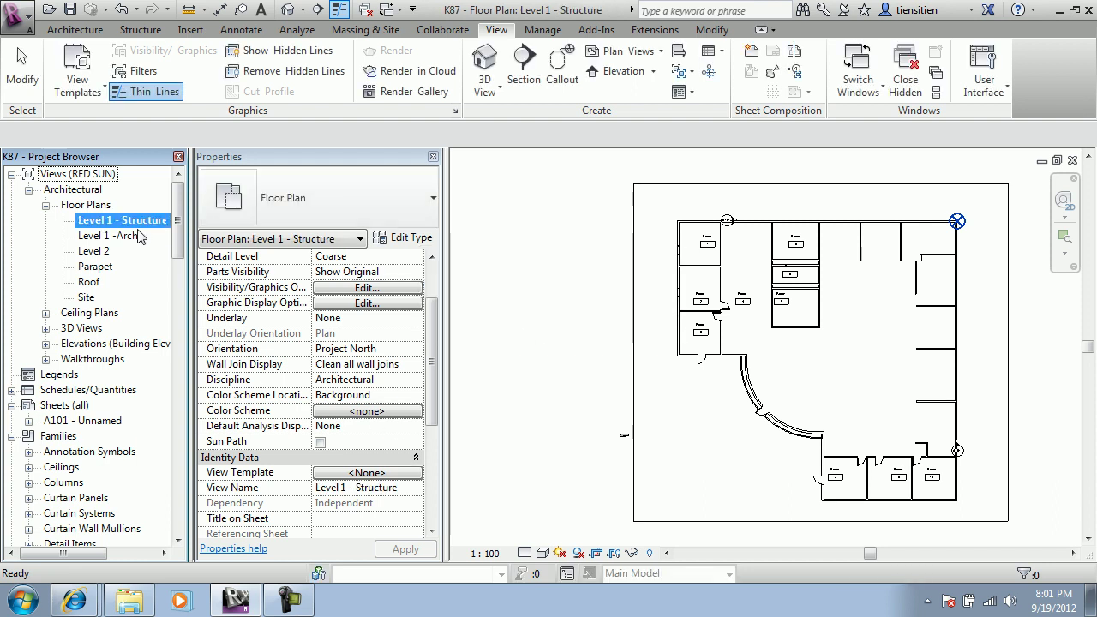
Set the Level 1 - Structure view's Discipline to Structural
{"action": "left_click", "coordinate": [416, 381]}
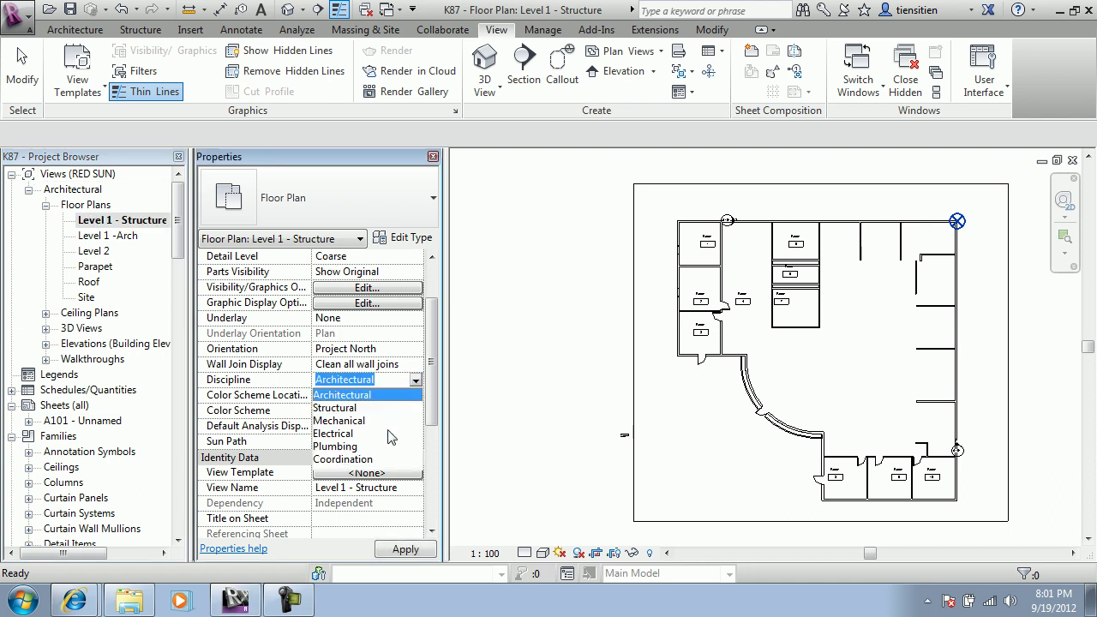
{"action": "left_click", "coordinate": [348, 408]}
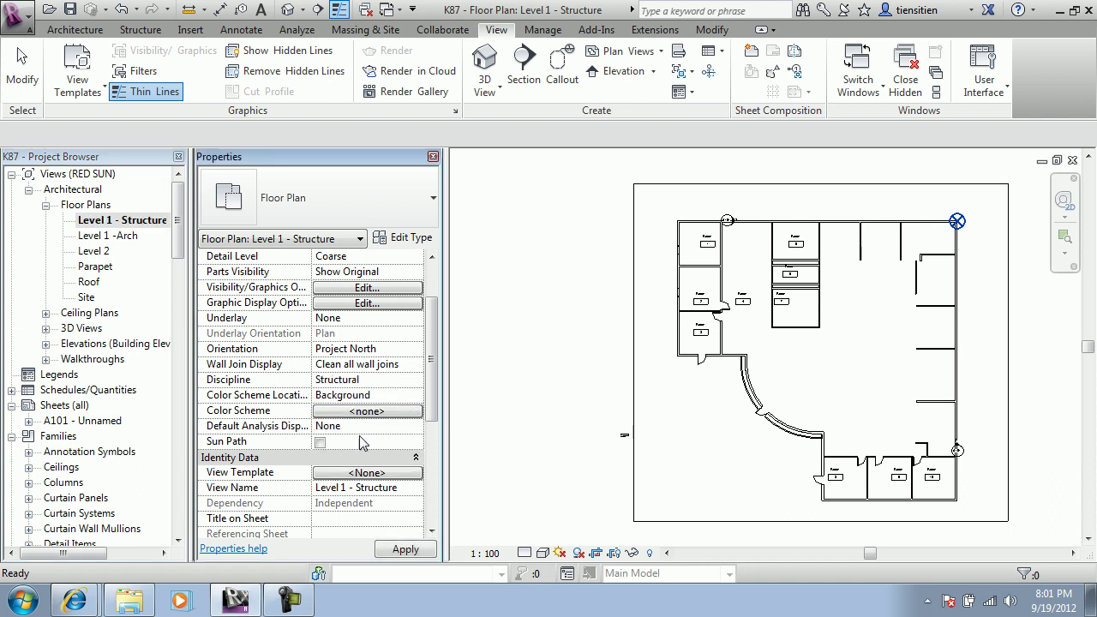
{"action": "left_click", "coordinate": [400, 550]}
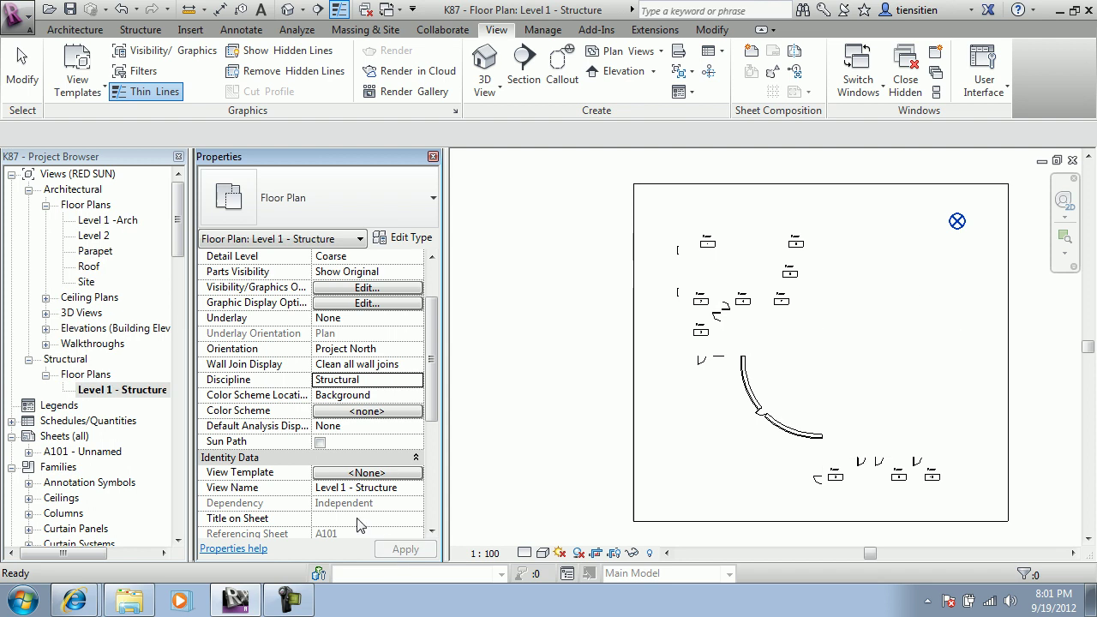
{"action": "left_click", "coordinate": [103, 391]}
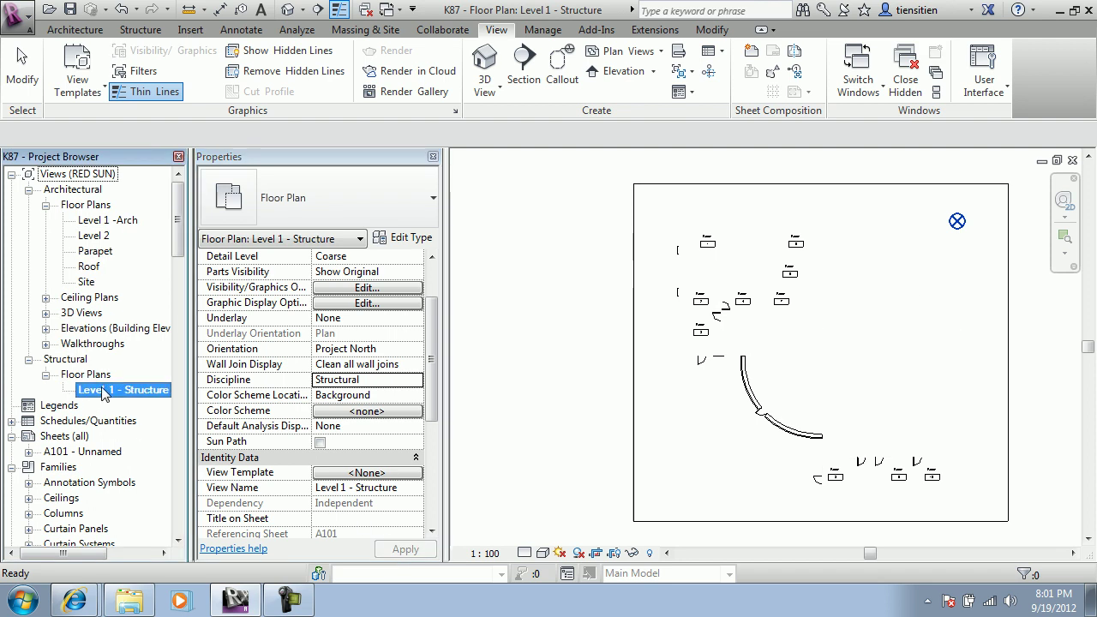
Duplicate Level 1 - Structure with detailing and rename the copy 'Level 1 - Mechanical'
{"action": "right_click", "coordinate": [103, 391]}
{"action": "mouse_move", "coordinate": [164, 163]}
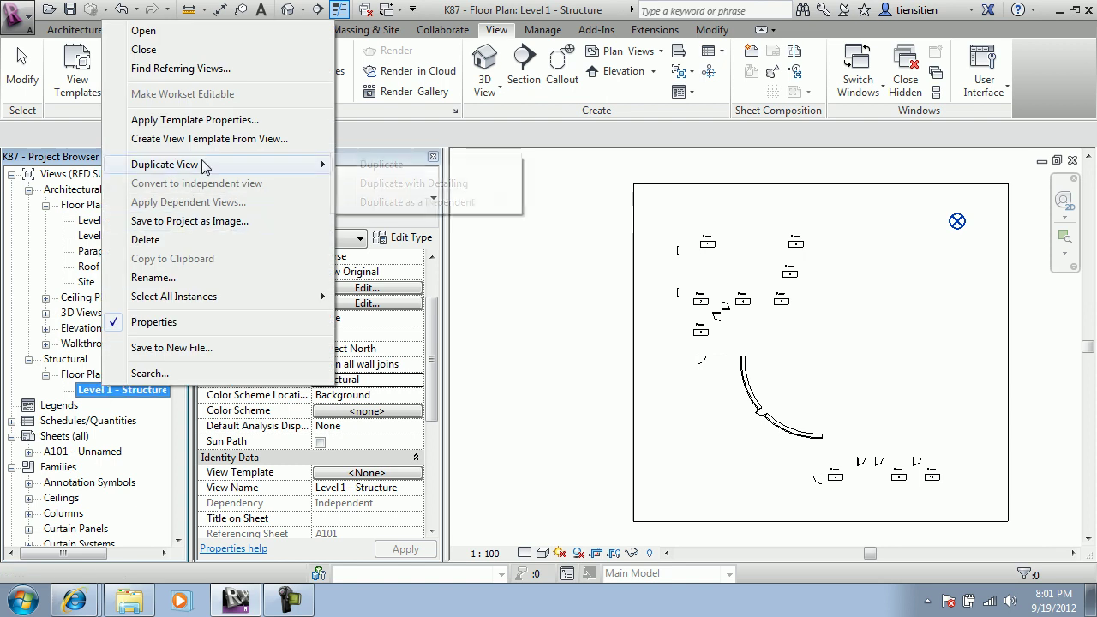
{"action": "left_click", "coordinate": [361, 183]}
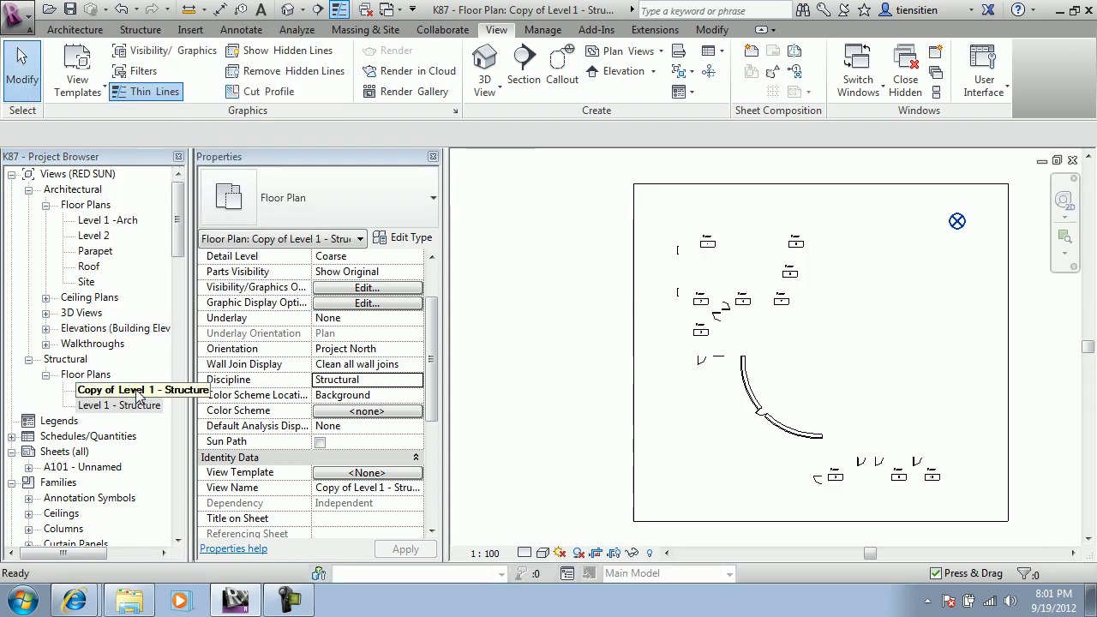
{"action": "right_click", "coordinate": [137, 391]}
{"action": "left_click", "coordinate": [187, 280]}
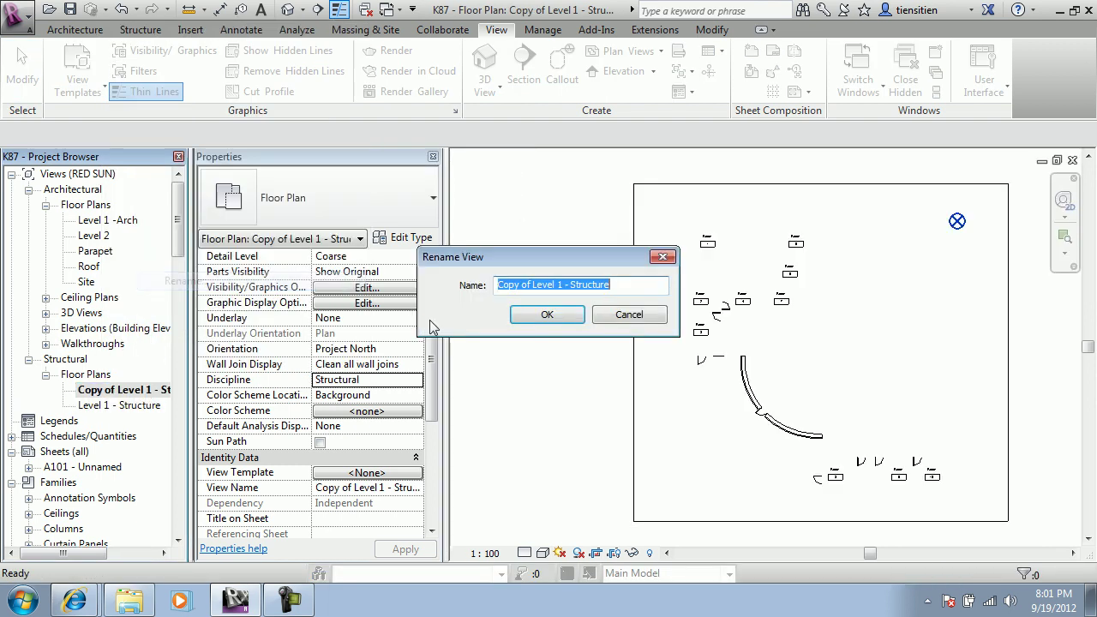
{"action": "left_click", "coordinate": [525, 284]}
{"action": "left_click_drag", "start_coordinate": [532, 285], "coordinate": [495, 286]}
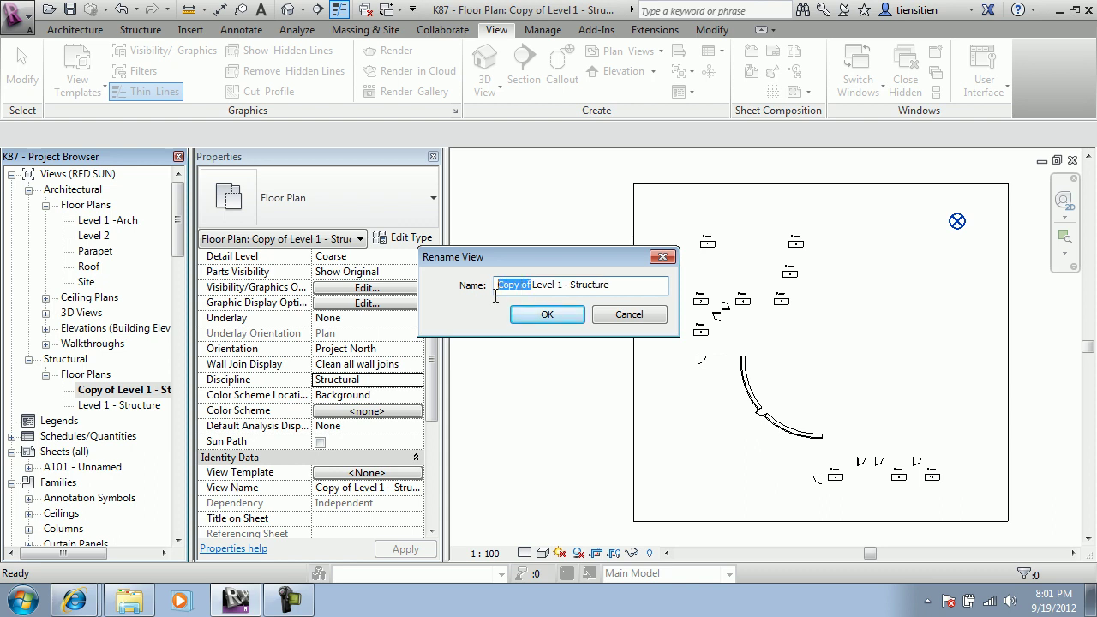
{"action": "key", "text": "BackSpace"}
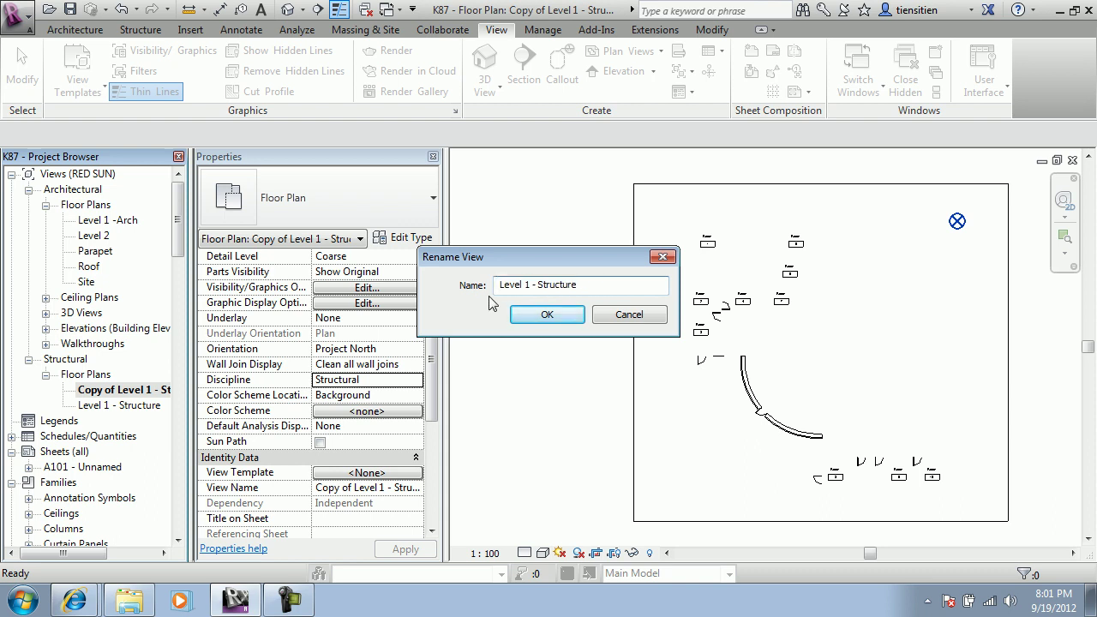
{"action": "key", "text": "Right"}
{"action": "key", "text": "Right"}
{"action": "key", "text": "Right"}
{"action": "key", "text": "Delete"}
{"action": "key", "text": "Delete"}
{"action": "key", "text": "Delete"}
{"action": "key", "text": "Delete"}
{"action": "key", "text": "Delete"}
{"action": "key", "text": "Delete"}
{"action": "type", "text": "M"}
{"action": "key", "text": "BackSpace"}
{"action": "key", "text": "BackSpace"}
{"action": "key", "text": "BackSpace"}
{"action": "key", "text": "BackSpace"}
{"action": "key", "text": "Return"}
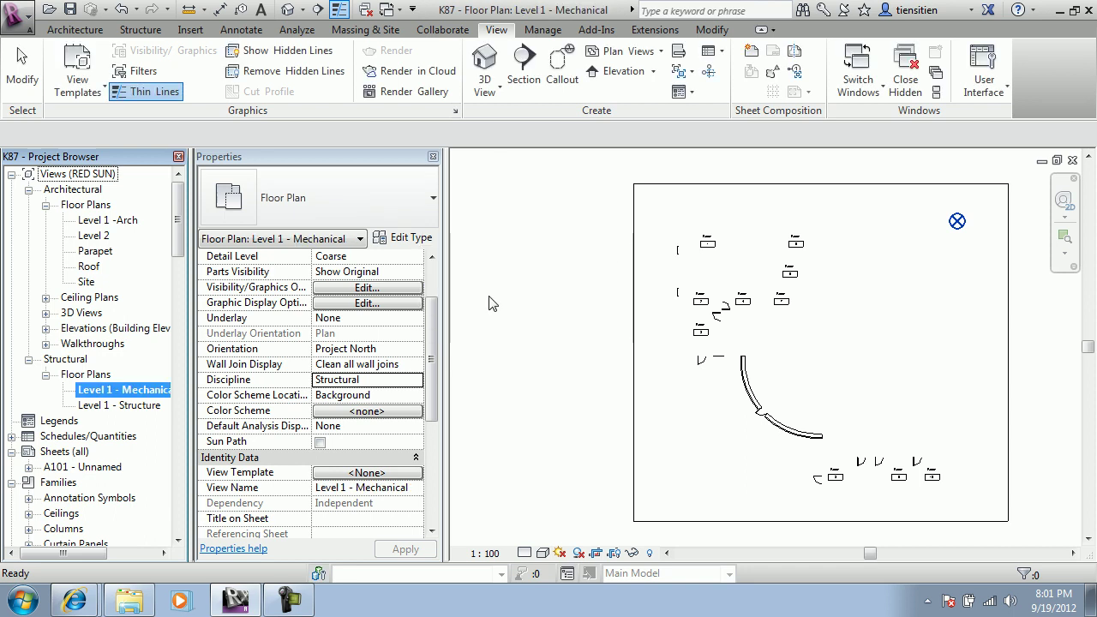
Change the Level 1 - Mechanical view's Discipline from Structural to Mechanical
{"action": "left_click", "coordinate": [417, 379]}
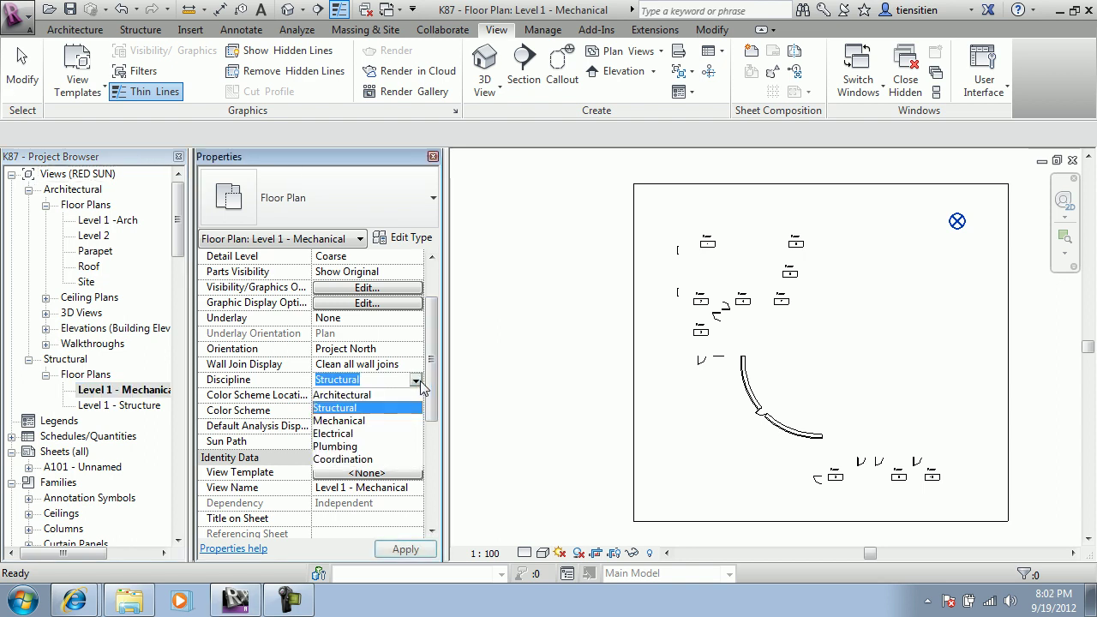
{"action": "left_click", "coordinate": [343, 419]}
{"action": "left_click", "coordinate": [406, 550]}
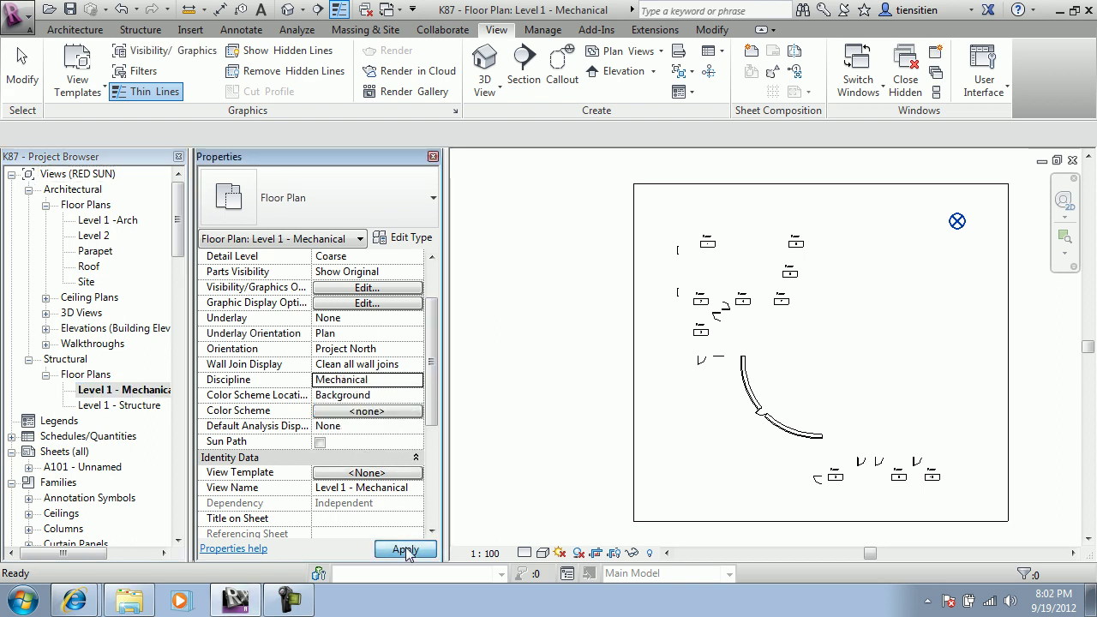
{"action": "left_click", "coordinate": [125, 390]}
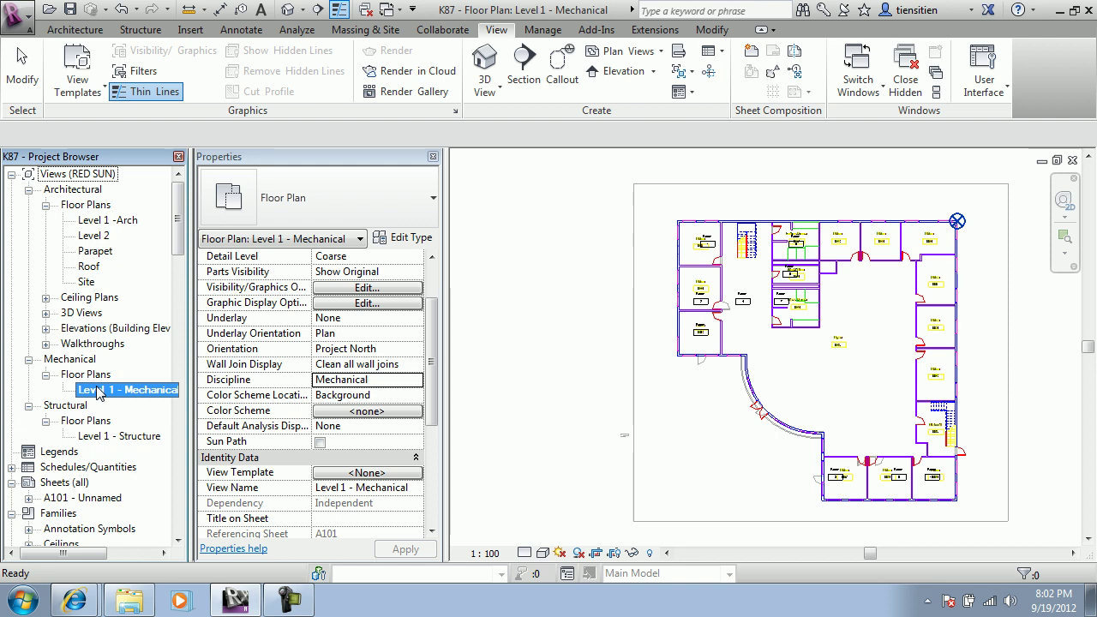
Duplicate Level 1 - Mechanical with detailing and rename the copy 'Level 1 - Electrical'
{"action": "right_click", "coordinate": [98, 392]}
{"action": "mouse_move", "coordinate": [162, 165]}
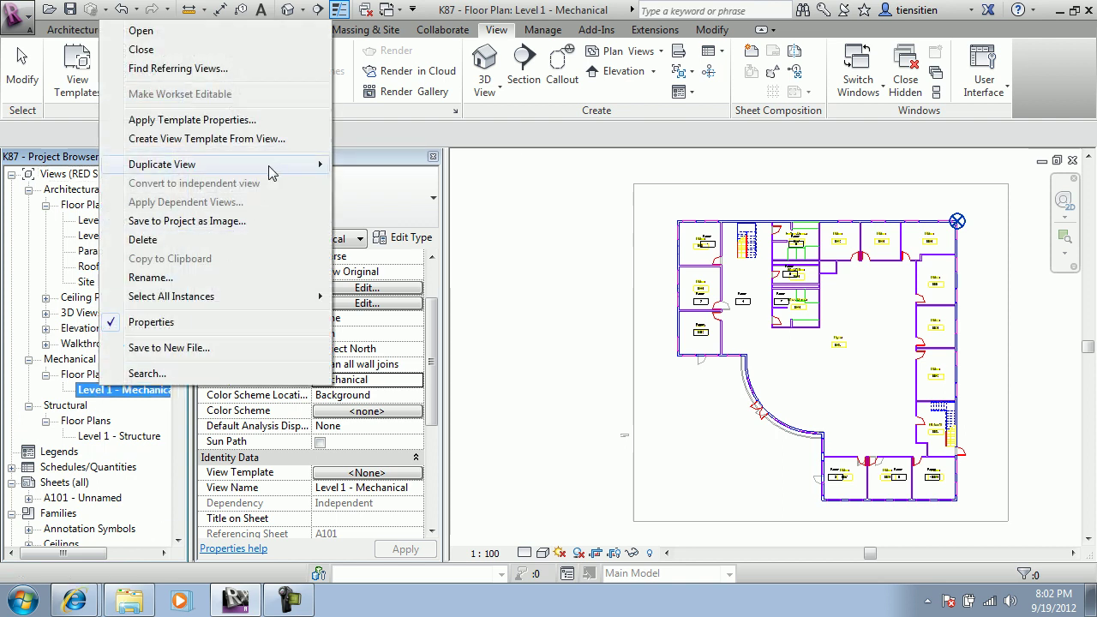
{"action": "left_click", "coordinate": [471, 183]}
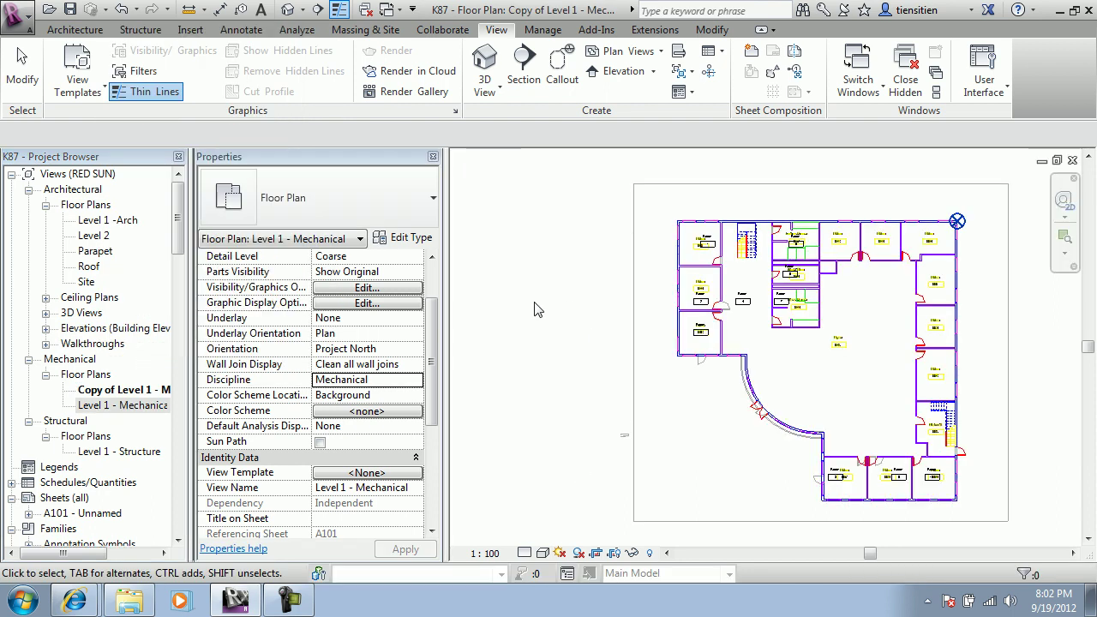
{"action": "left_click", "coordinate": [163, 391]}
{"action": "right_click", "coordinate": [163, 391]}
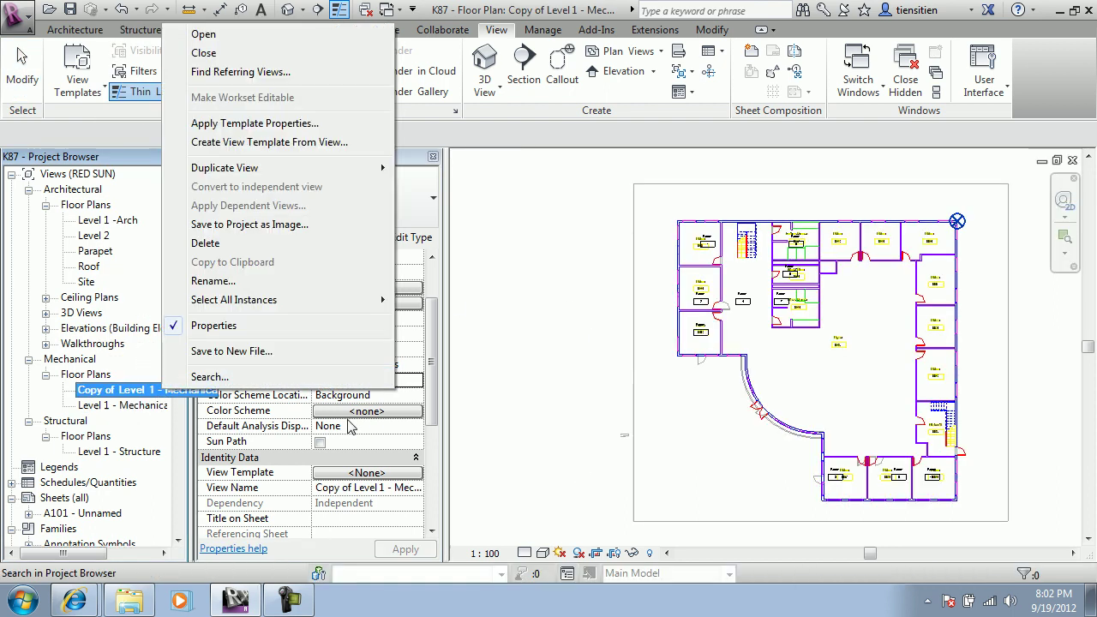
{"action": "left_click", "coordinate": [273, 283]}
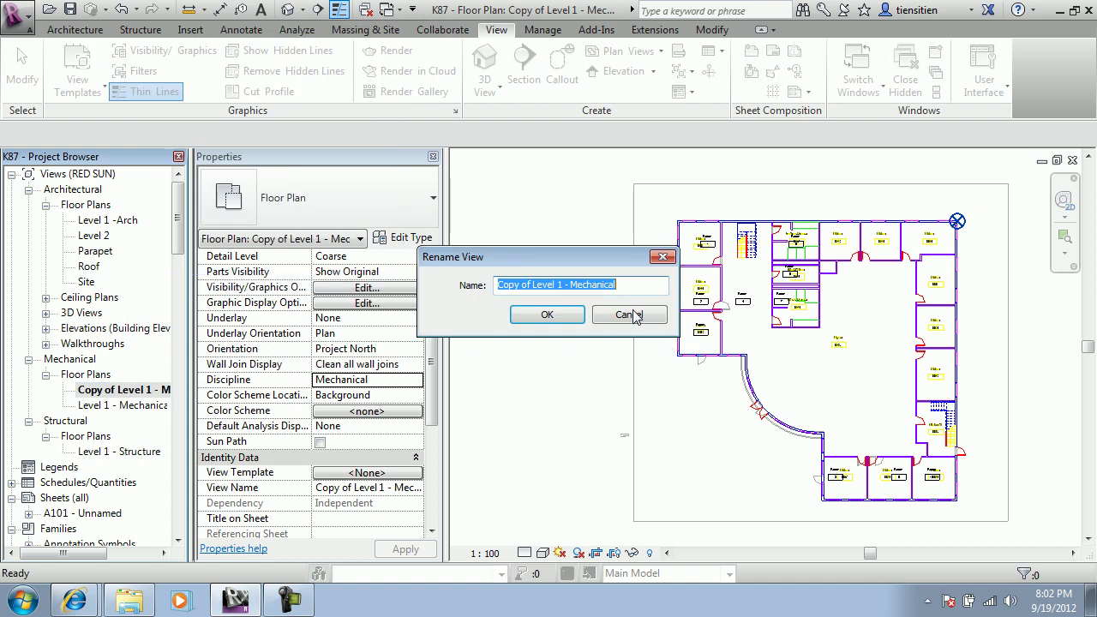
{"action": "left_click_drag", "start_coordinate": [531, 286], "coordinate": [497, 286]}
{"action": "key", "text": "BackSpace"}
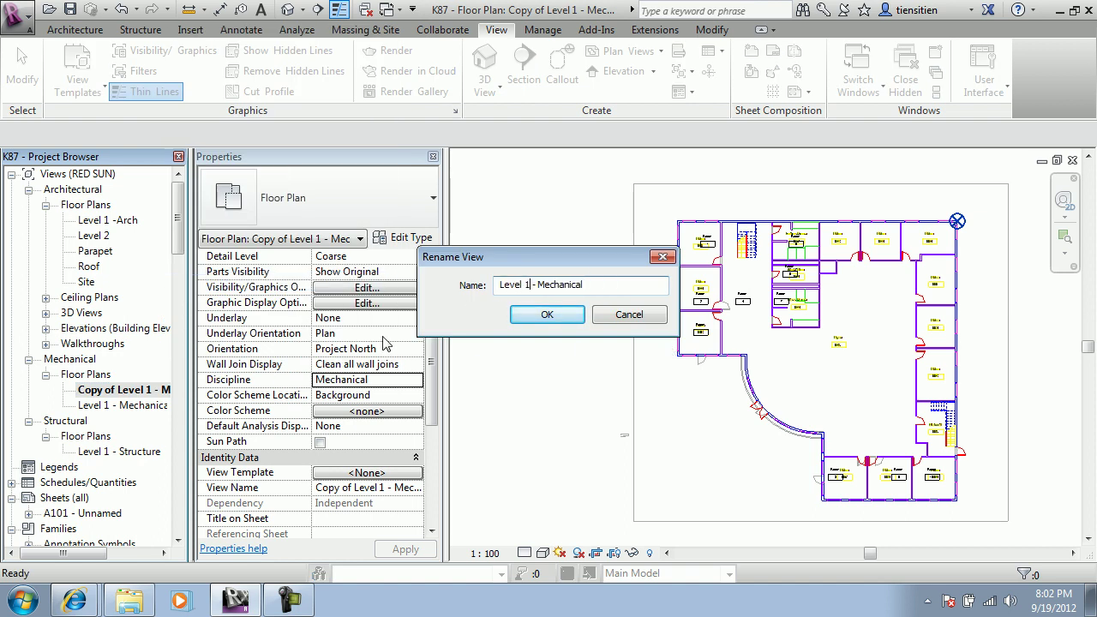
{"action": "key", "text": "Delete"}
{"action": "key", "text": "Delete"}
{"action": "key", "text": "Delete"}
{"action": "key", "text": "Delete"}
{"action": "key", "text": "Delete"}
{"action": "key", "text": "Delete"}
{"action": "key", "text": "Delete"}
{"action": "key", "text": "Delete"}
{"action": "key", "text": "Return"}
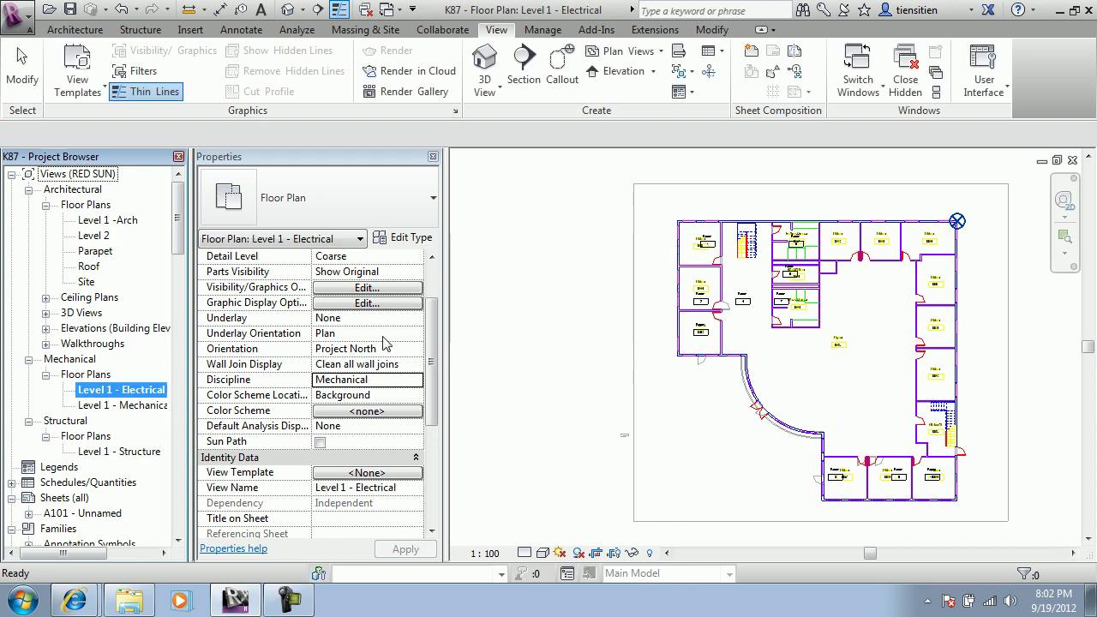
Set the Level 1 - Electrical view's Discipline to Electrical
{"action": "left_click", "coordinate": [415, 380]}
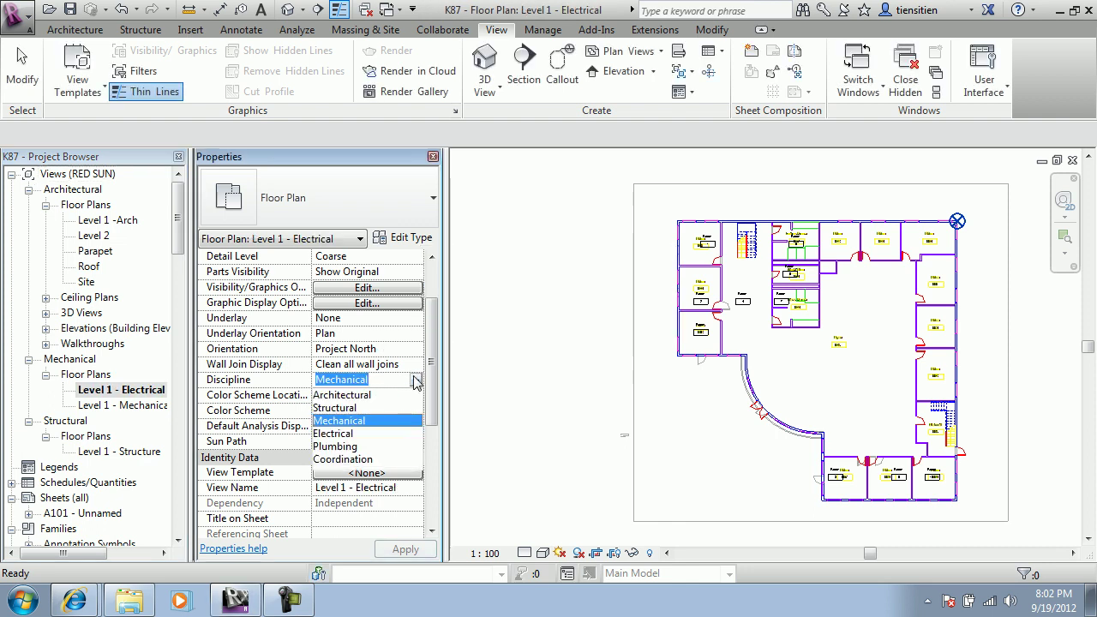
{"action": "left_click", "coordinate": [364, 432]}
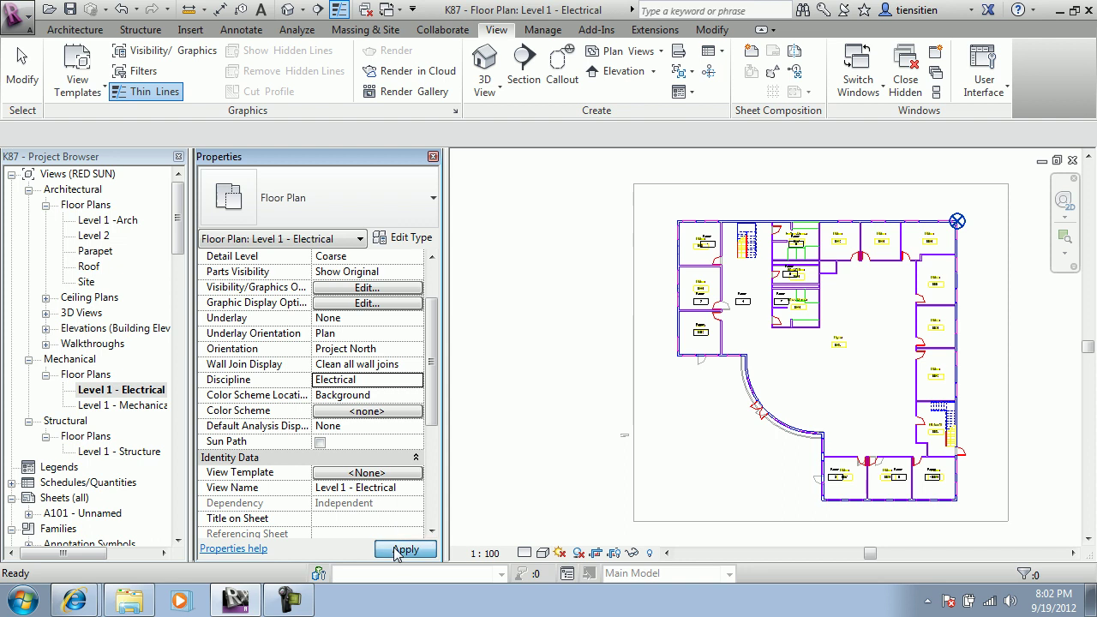
{"action": "left_click", "coordinate": [400, 550]}
{"action": "left_click", "coordinate": [526, 341]}
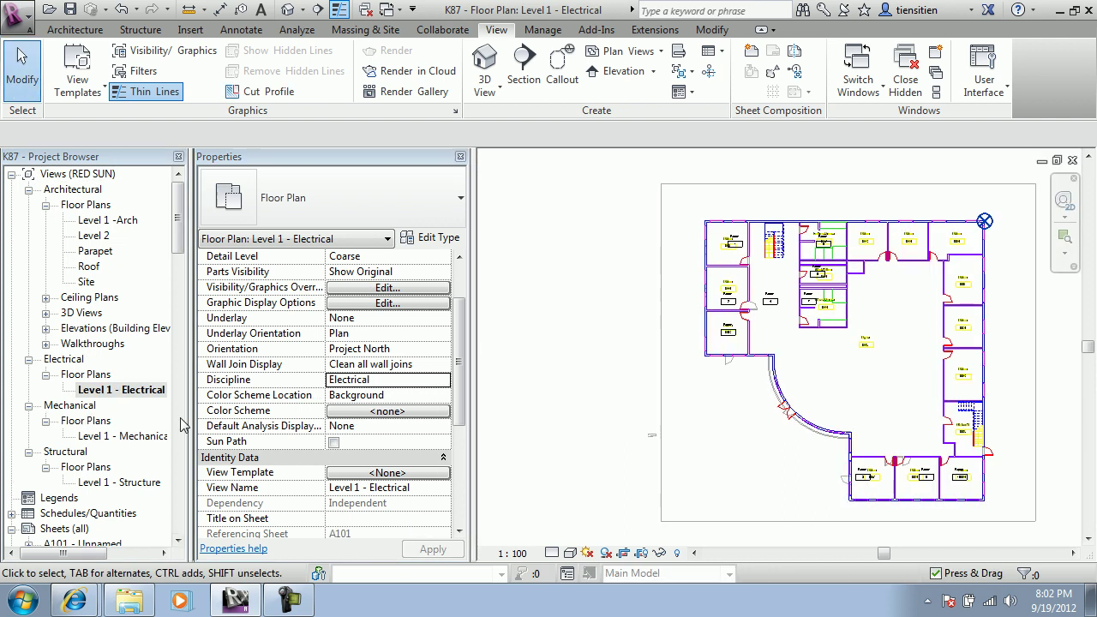
Rename the electrical plan to 'Level 1 - Electrical - Power'
{"action": "right_click", "coordinate": [160, 400]}
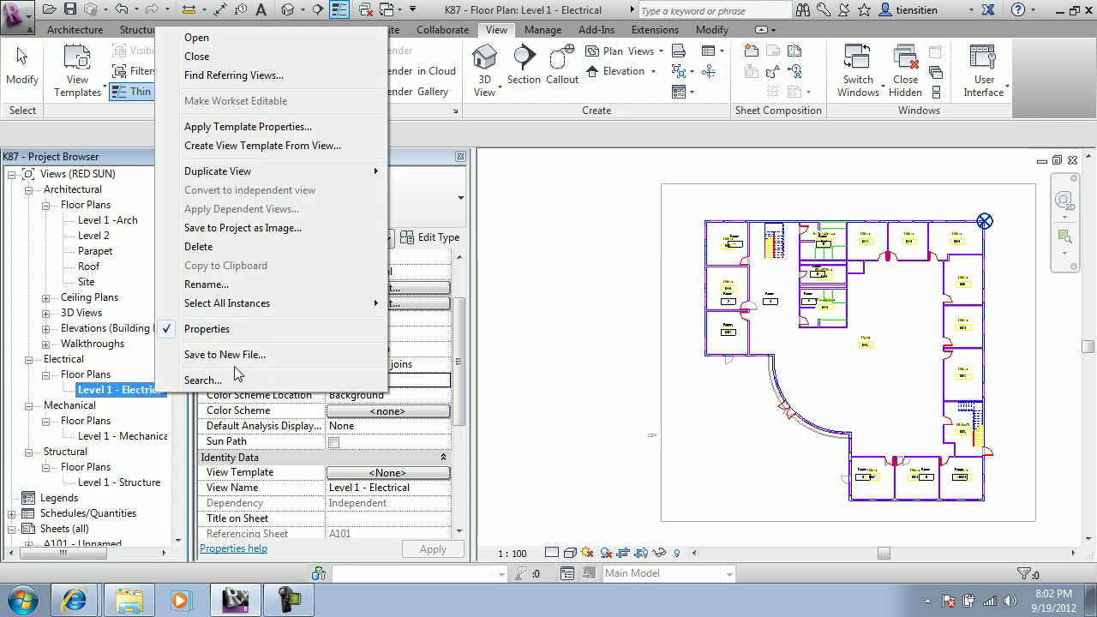
{"action": "left_click", "coordinate": [218, 284]}
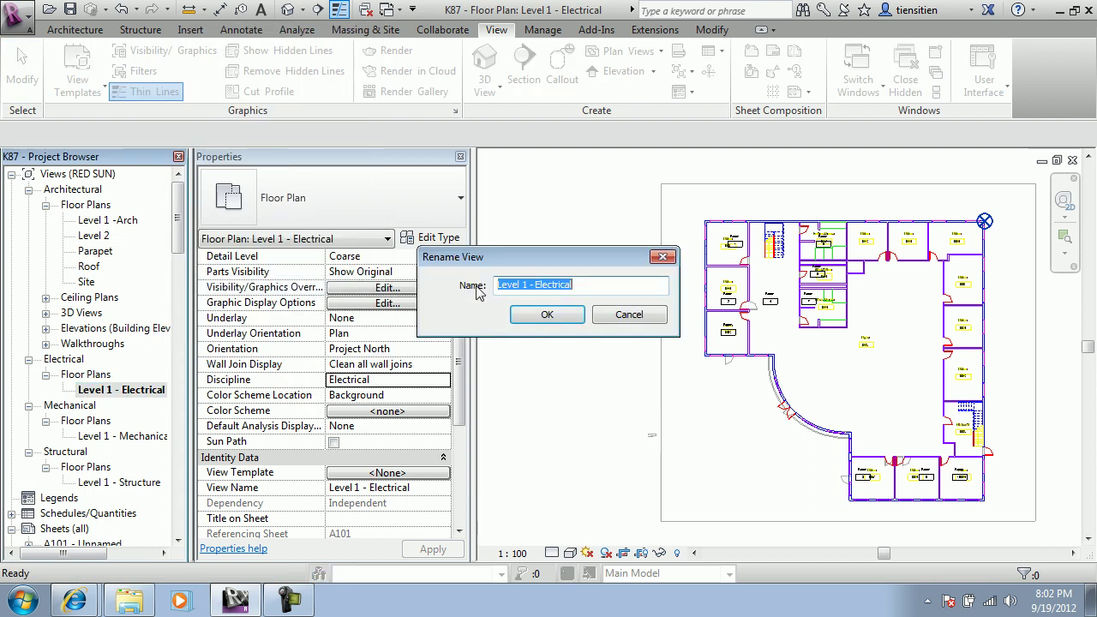
{"action": "left_click", "coordinate": [640, 288]}
{"action": "type", "text": "Pow"}
{"action": "key", "text": "Return"}
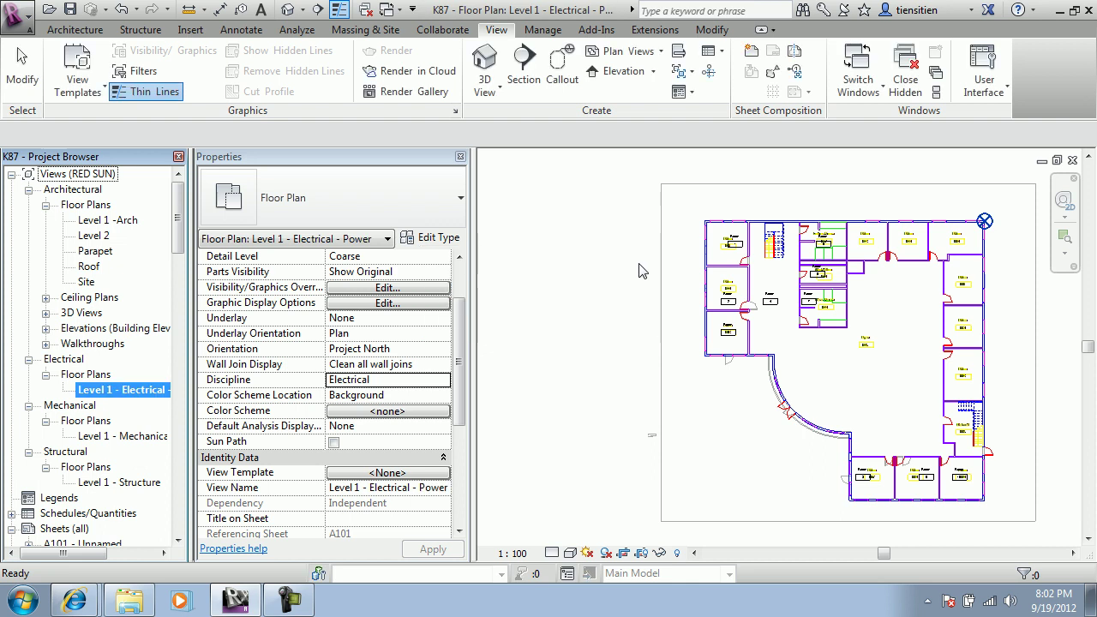
Duplicate the Power plan with detailing and strip the 'Copy of' prefix from the copy
{"action": "right_click", "coordinate": [162, 392]}
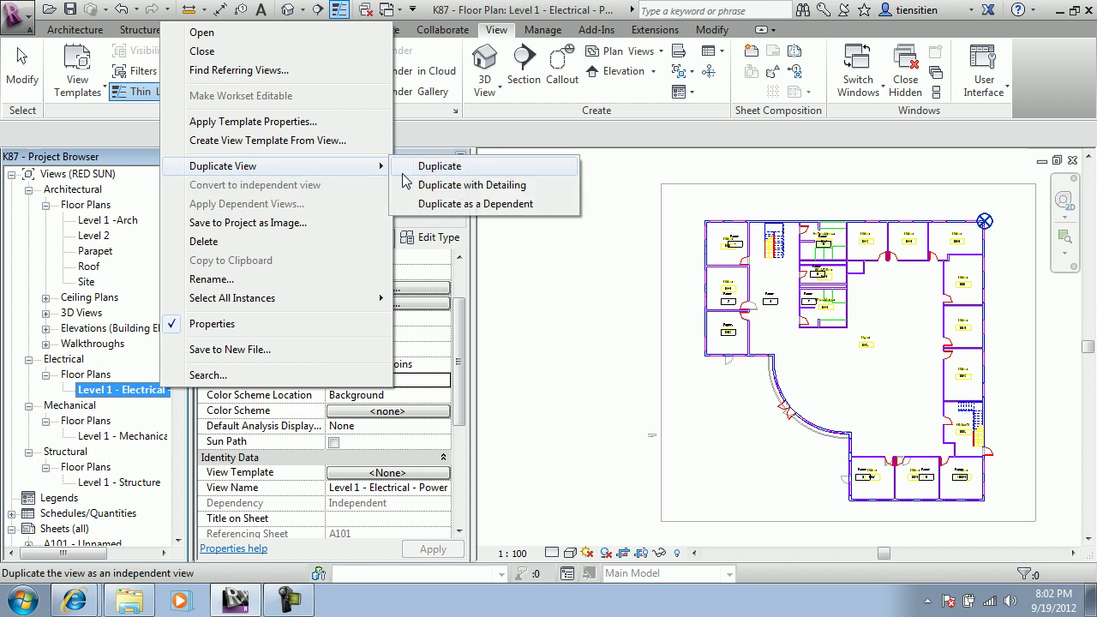
{"action": "left_click", "coordinate": [430, 184]}
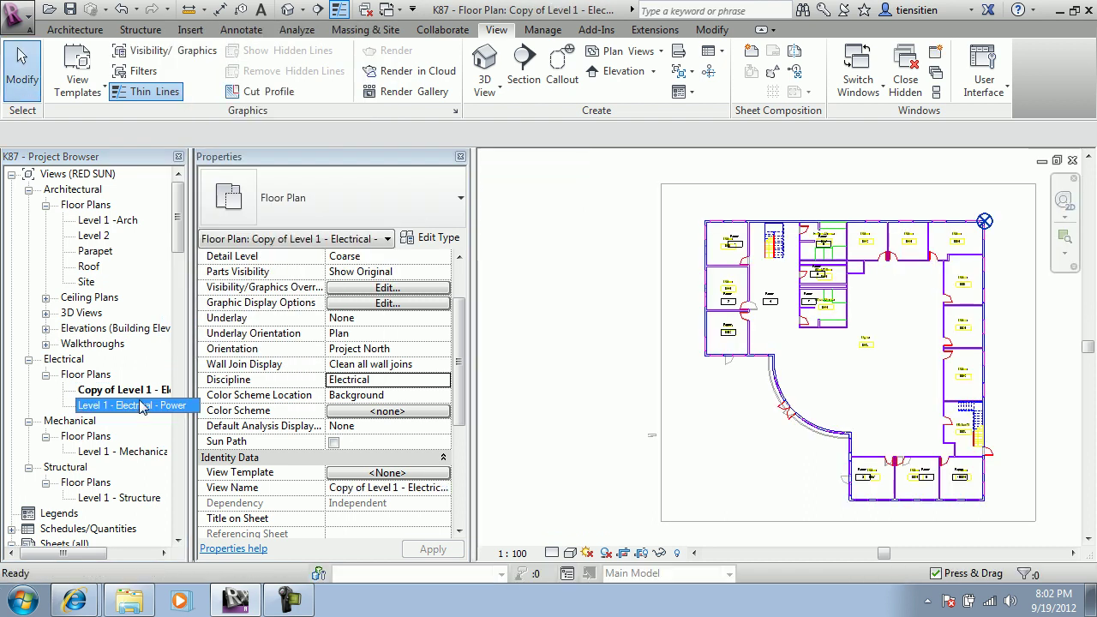
{"action": "right_click", "coordinate": [147, 392]}
{"action": "left_click", "coordinate": [251, 280]}
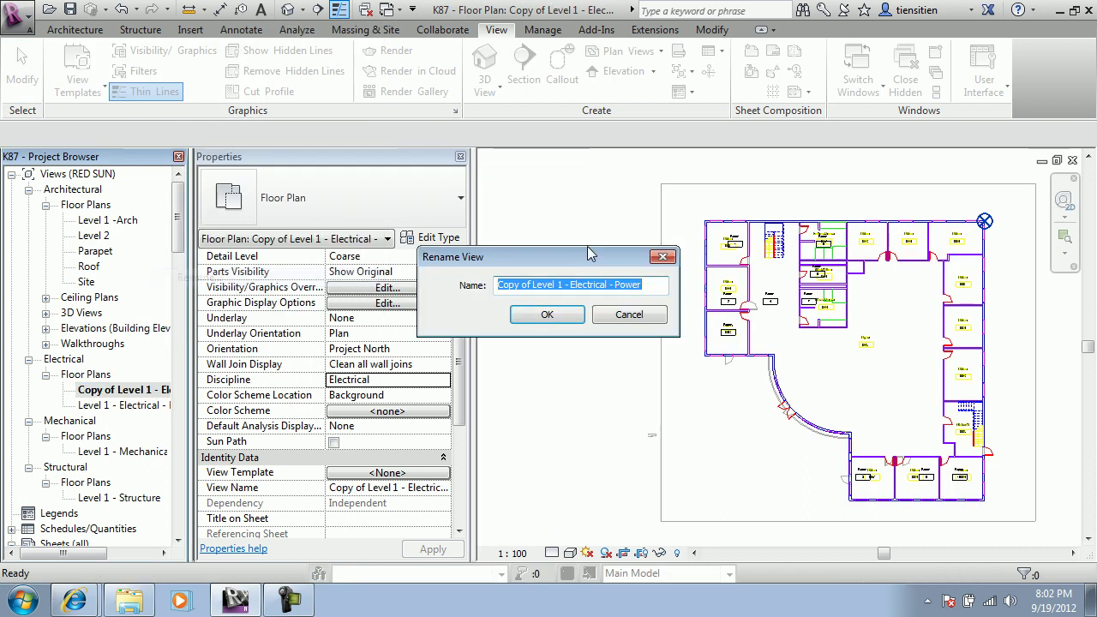
{"action": "left_click_drag", "start_coordinate": [533, 284], "coordinate": [421, 288]}
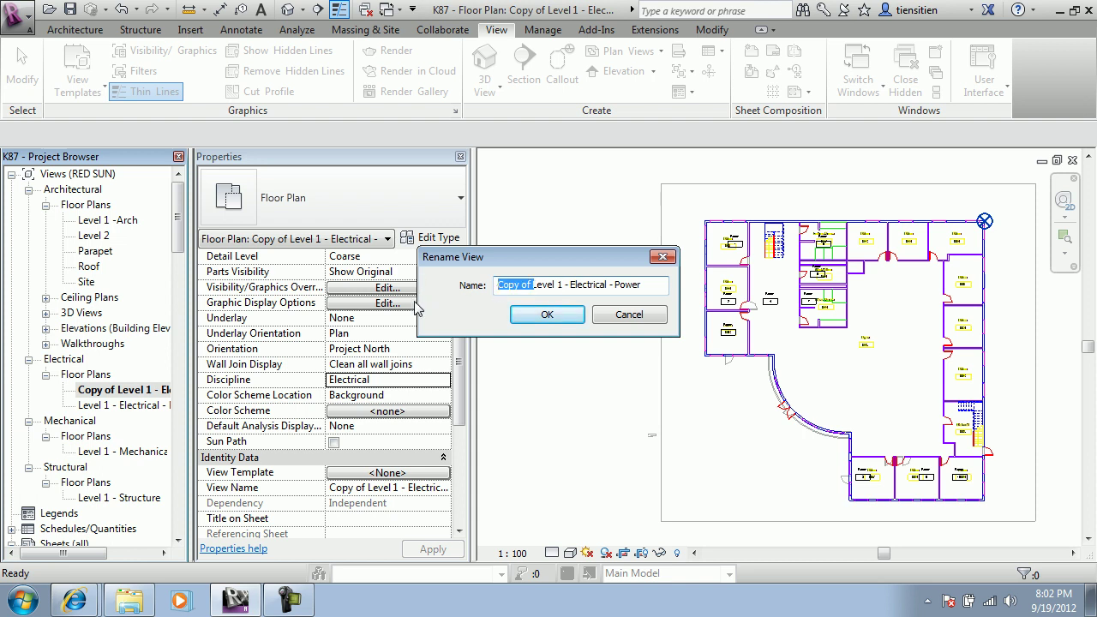
{"action": "key", "text": "BackSpace"}
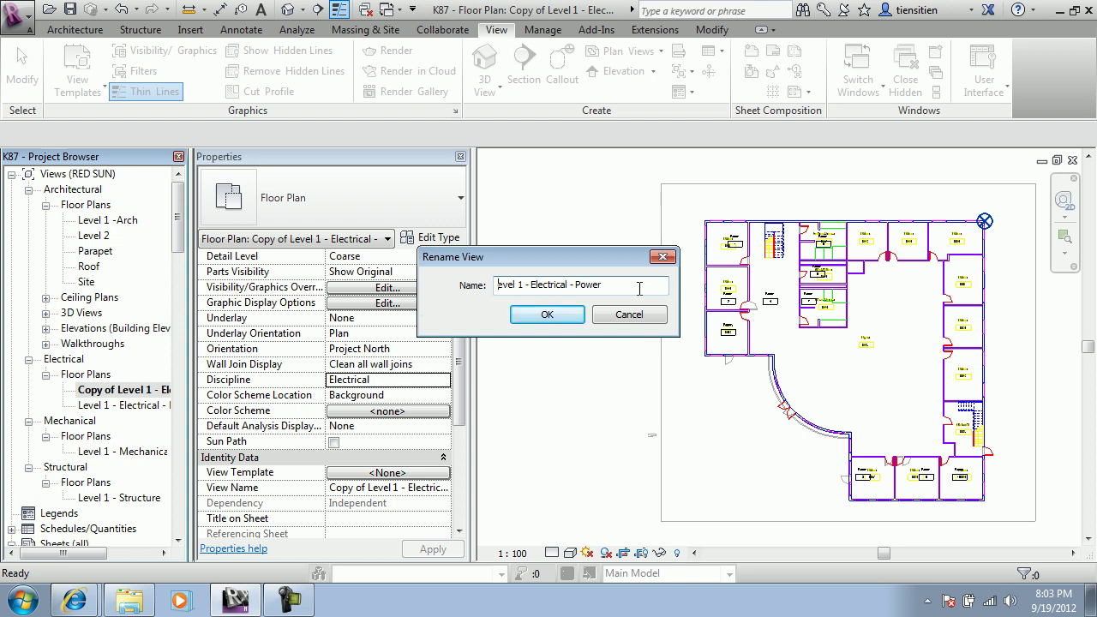
Finish renaming the copy to 'Level 1 - Electrical - Lighting'
{"action": "type", "text": "L"}
{"action": "key", "text": "BackSpace"}
{"action": "type", "text": "L"}
{"action": "key", "text": "BackSpace"}
{"action": "type", "text": "L"}
{"action": "left_click", "coordinate": [575, 284]}
{"action": "key", "text": "Delete"}
{"action": "type", "text": "hting"}
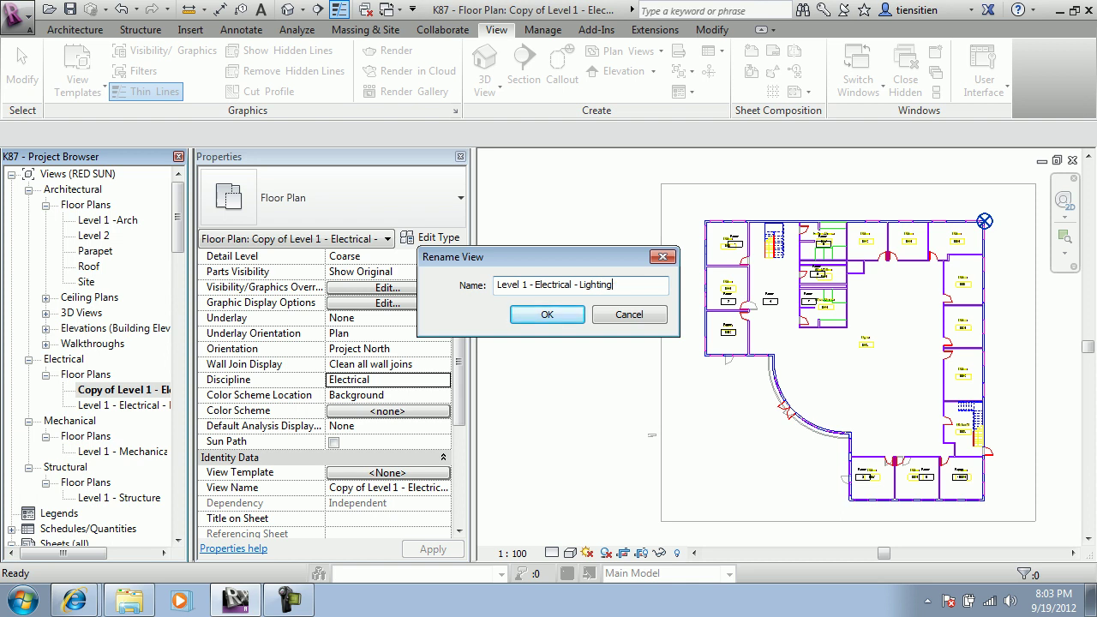
{"action": "key", "text": "Return"}
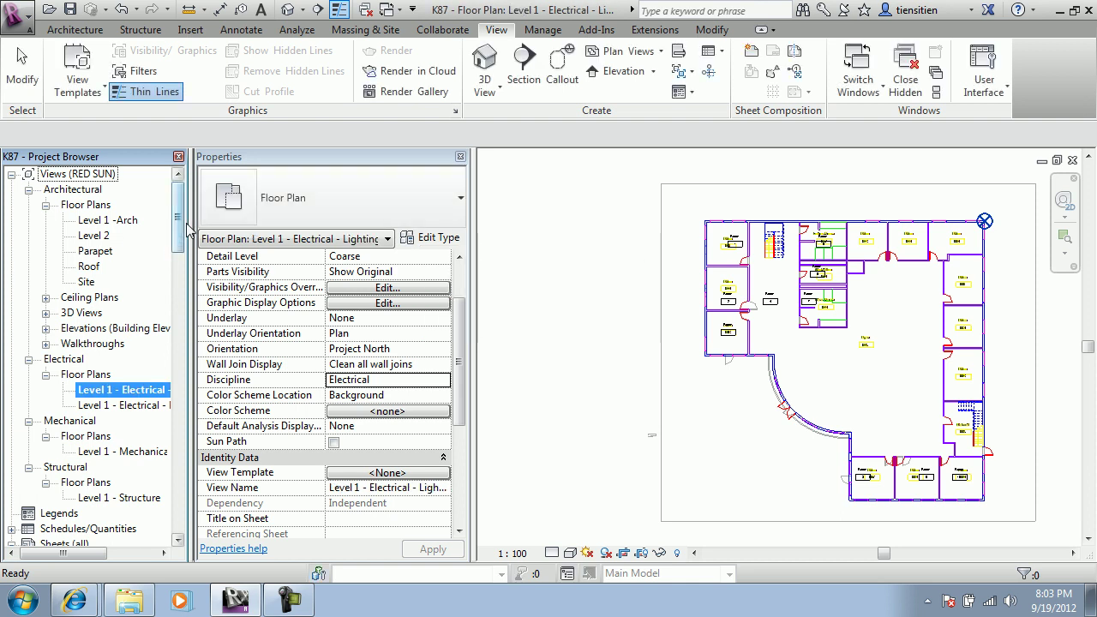
Widen the Project Browser, collapse Architectural, and expand Electrical to show its floor plans
{"action": "left_click_drag", "start_coordinate": [186, 233], "coordinate": [267, 233]}
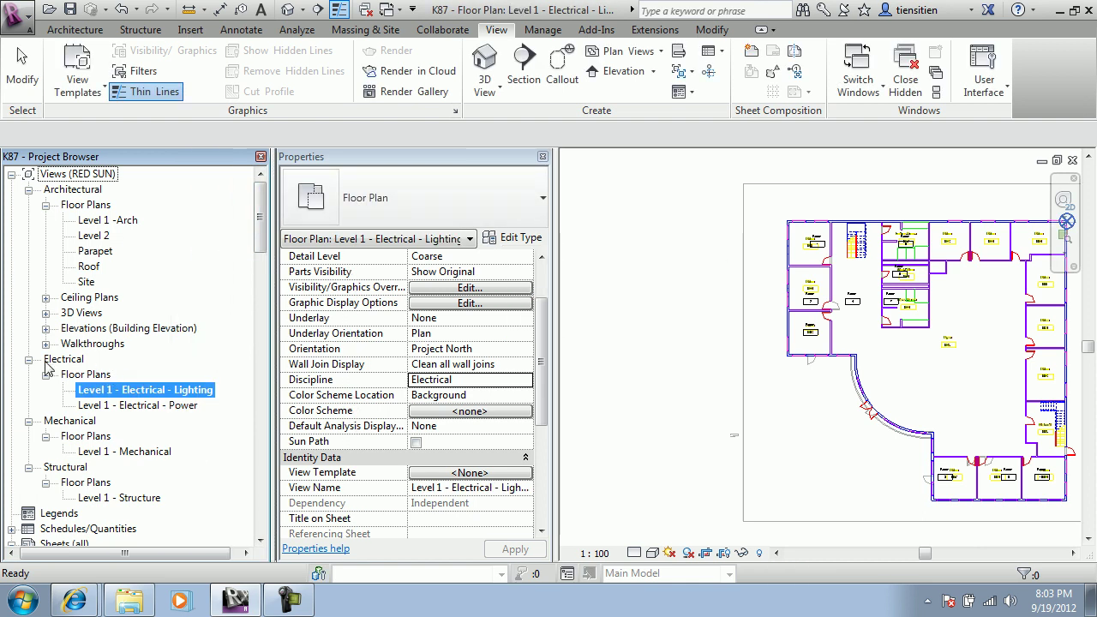
{"action": "left_click", "coordinate": [28, 189]}
{"action": "left_click", "coordinate": [28, 205]}
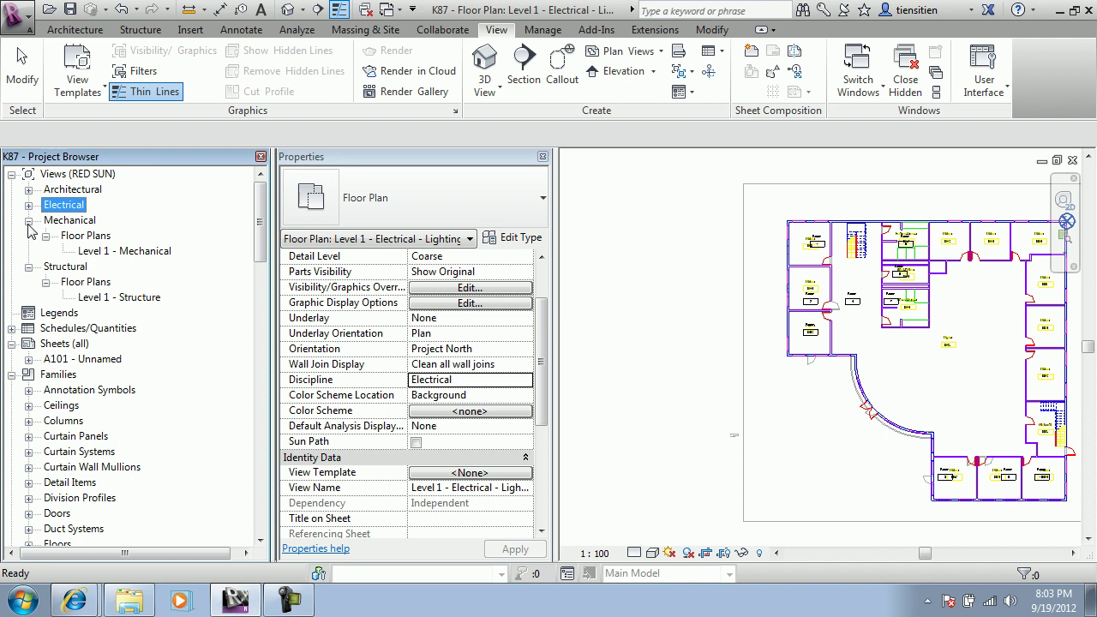
{"action": "left_click", "coordinate": [29, 220]}
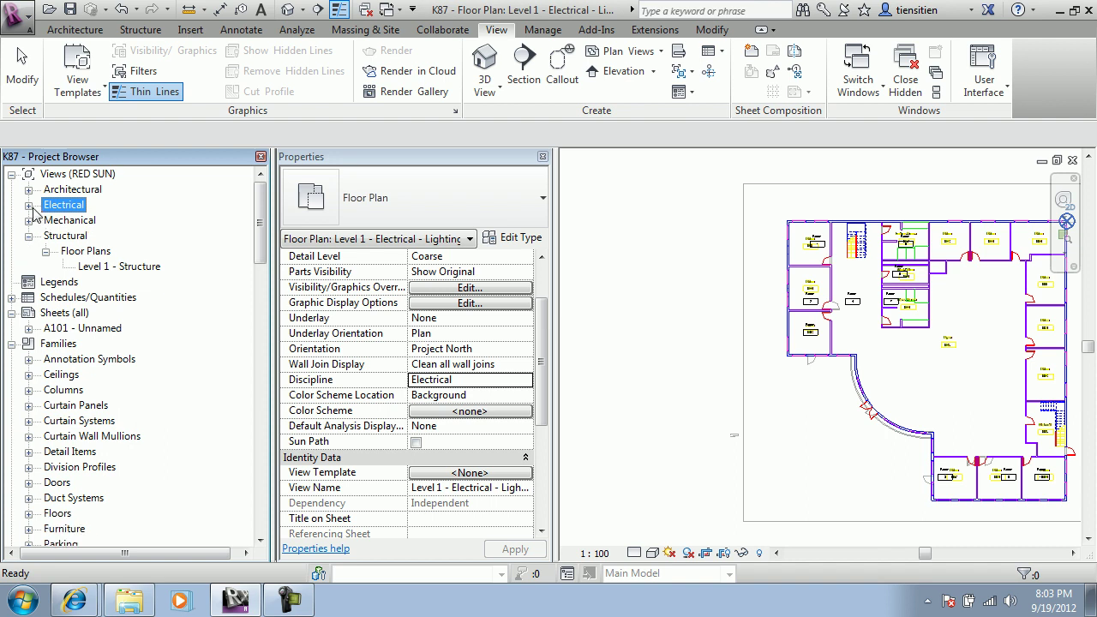
{"action": "left_click", "coordinate": [28, 205]}
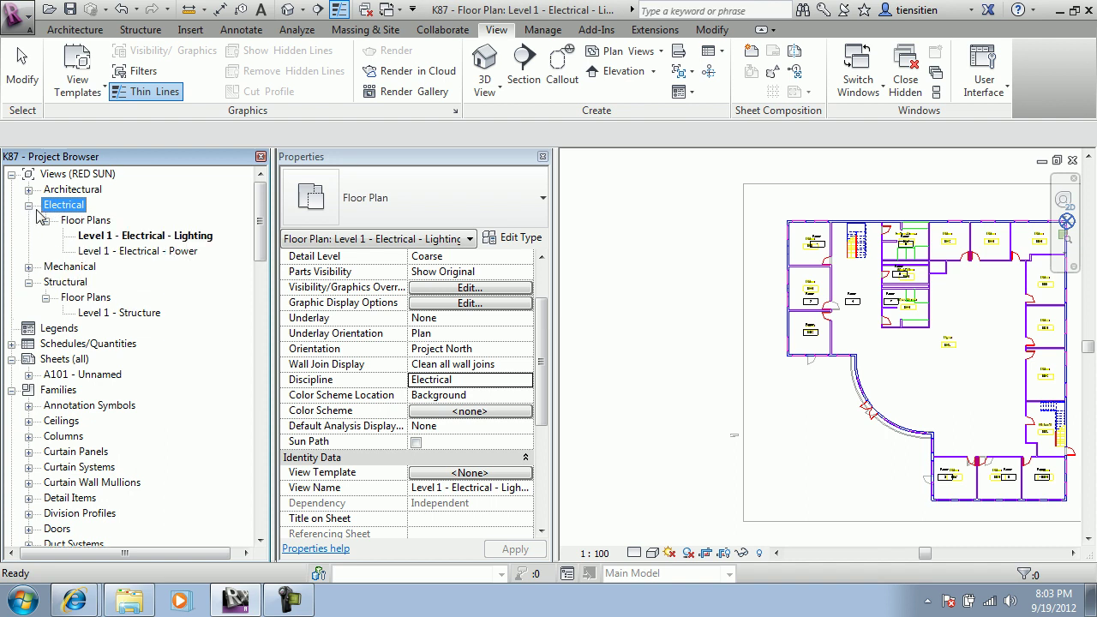
{"action": "left_click", "coordinate": [91, 223]}
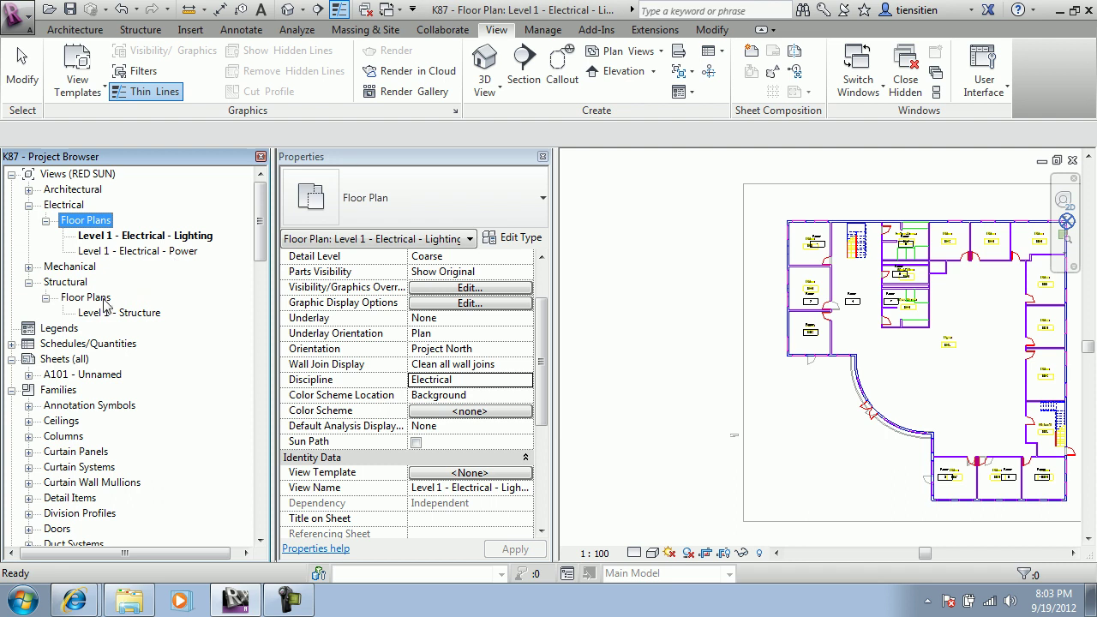
Expand the Mechanical group and bring up the context menu for Level 1 - Mechanical
{"action": "left_click", "coordinate": [86, 269]}
{"action": "double_click", "coordinate": [87, 271]}
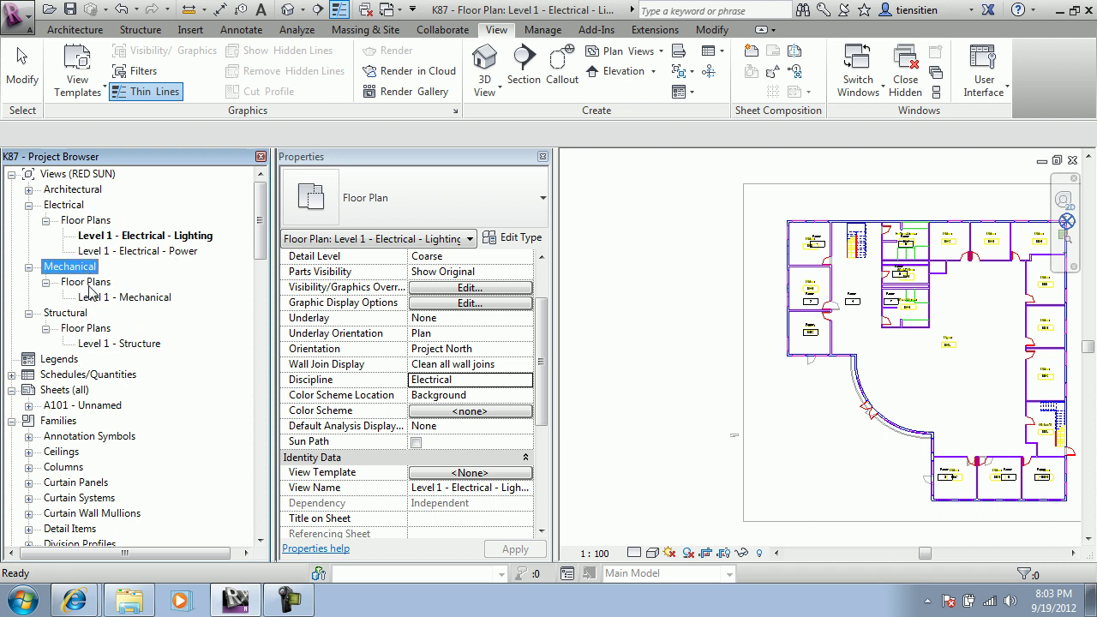
{"action": "left_click", "coordinate": [91, 302]}
{"action": "right_click", "coordinate": [91, 300]}
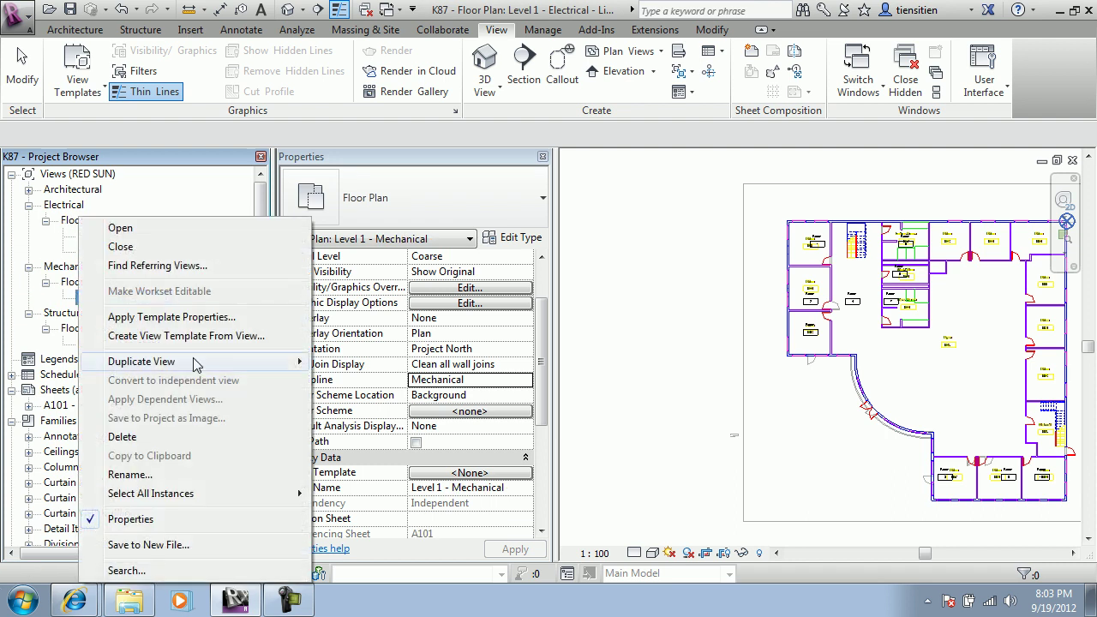
Rename the Level 1 - Mechanical plan to 'Level 1 - Mechanical - HVAC' and open it
{"action": "left_click", "coordinate": [167, 478]}
{"action": "left_click", "coordinate": [628, 284]}
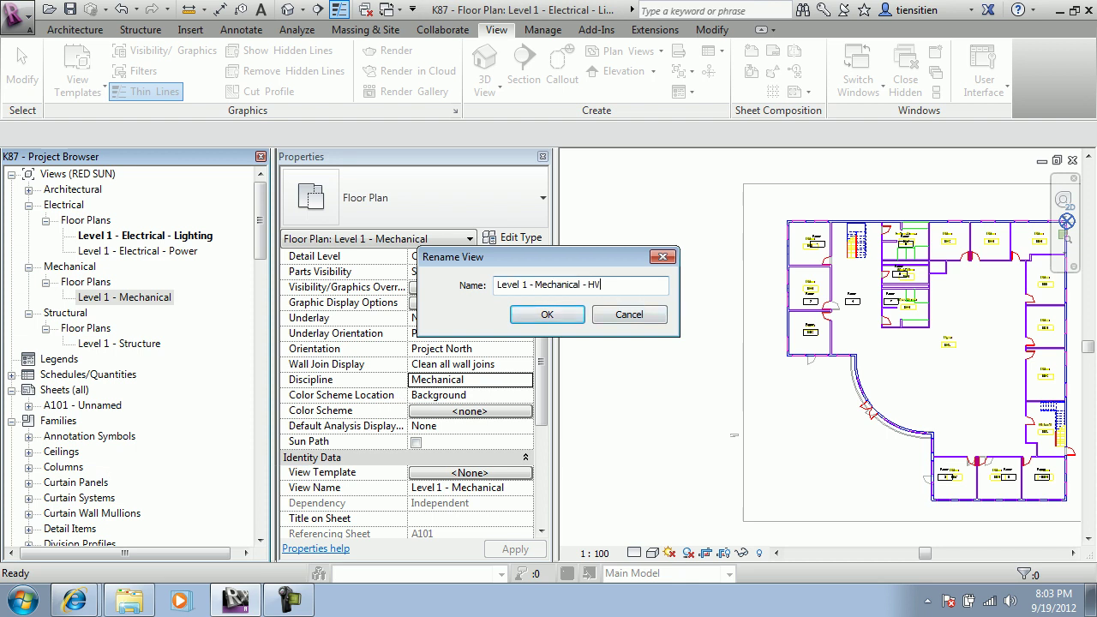
{"action": "type", "text": "C"}
{"action": "key", "text": "Return"}
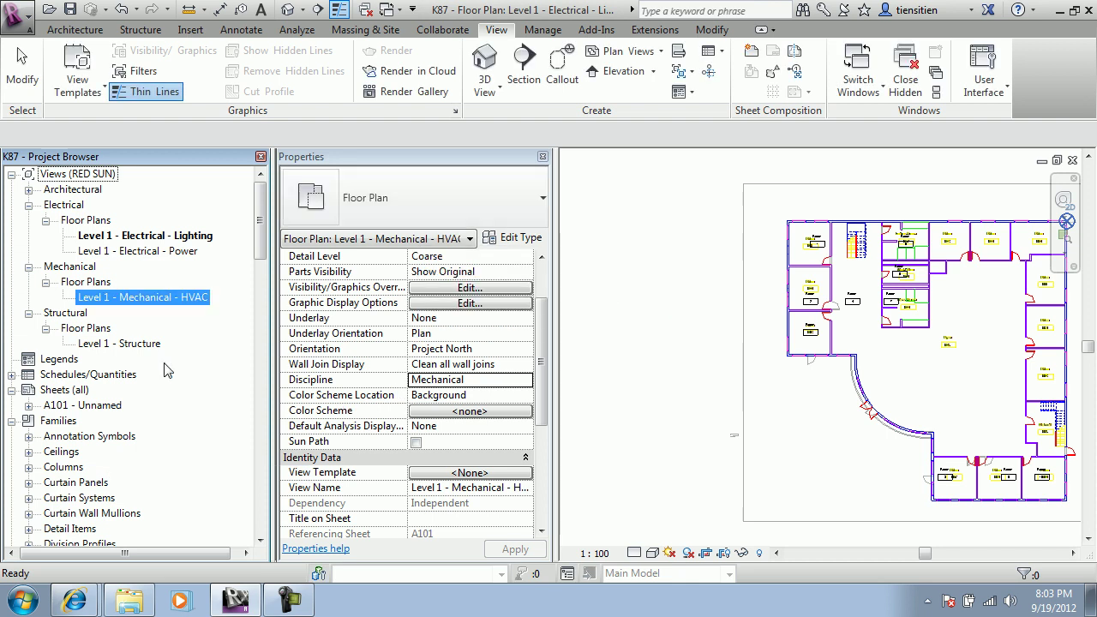
{"action": "double_click", "coordinate": [137, 298]}
Duplicate the Level 1 - Mechanical - HVAC floor plan with detailing
{"action": "right_click", "coordinate": [137, 299]}
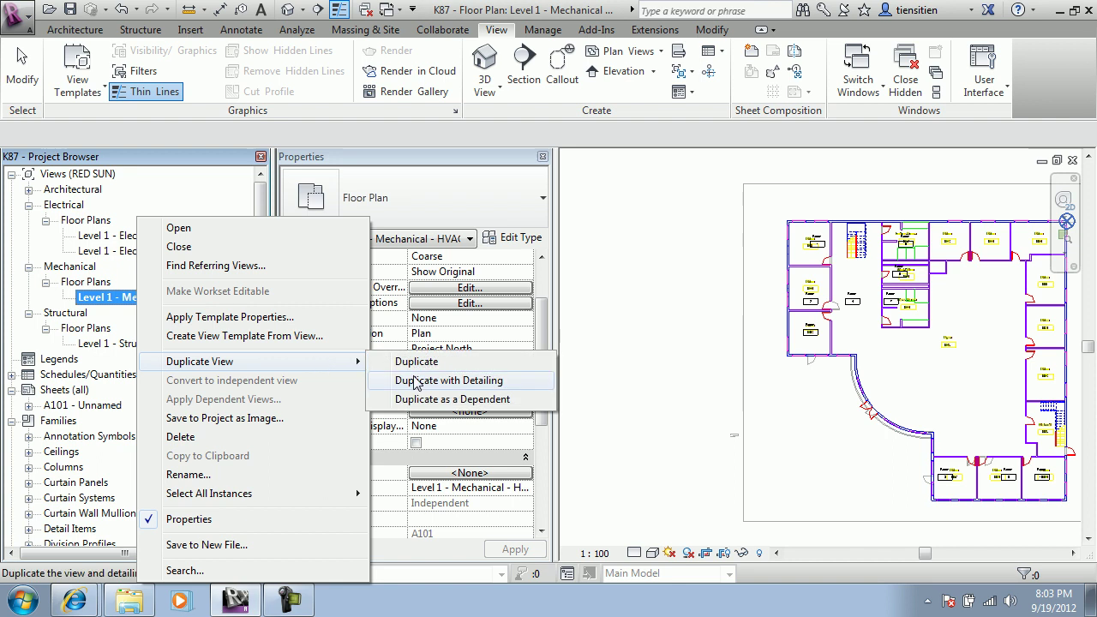
{"action": "mouse_move", "coordinate": [199, 362]}
{"action": "left_click", "coordinate": [428, 381]}
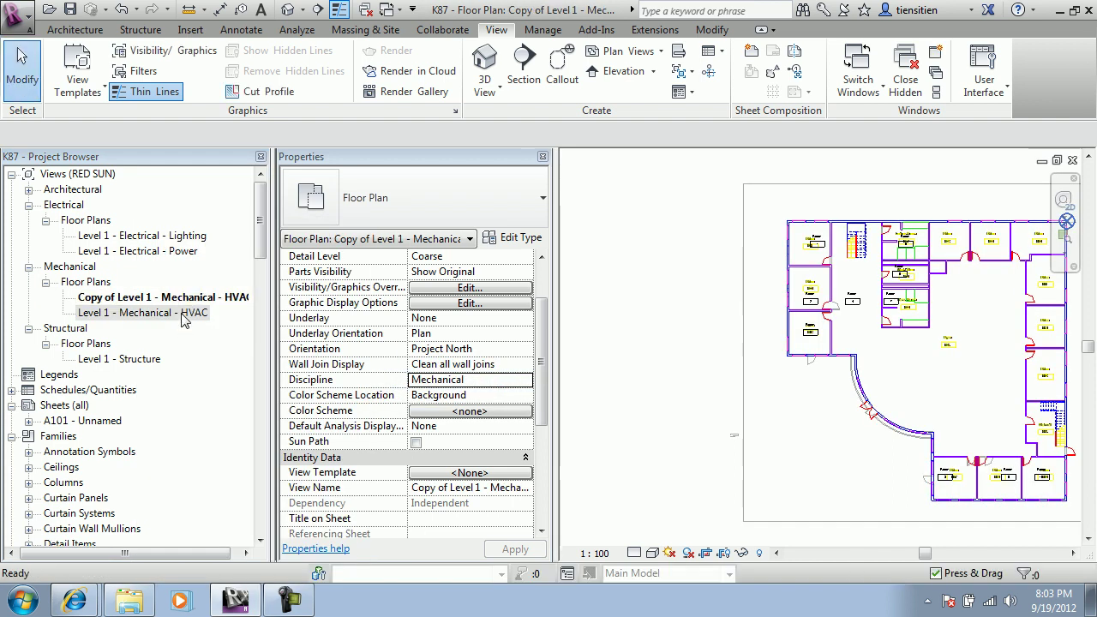
{"action": "right_click", "coordinate": [191, 301]}
{"action": "left_click", "coordinate": [253, 474]}
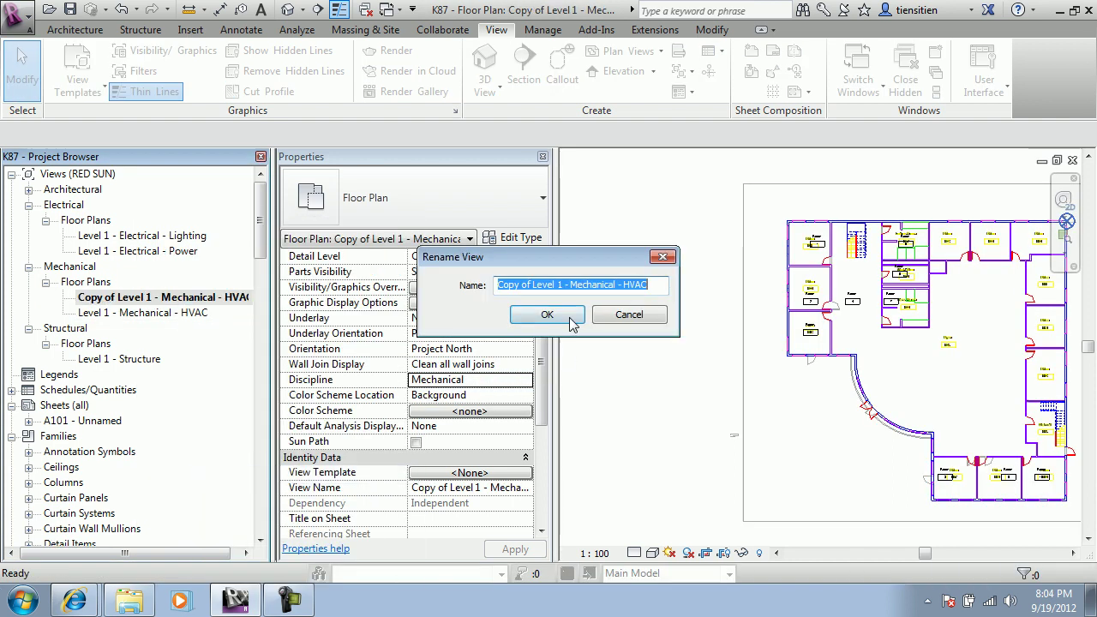
Rename the copy to 'Level 1 - Mechanical - Plumbing' and nudge the plan slightly left
{"action": "left_click", "coordinate": [532, 285]}
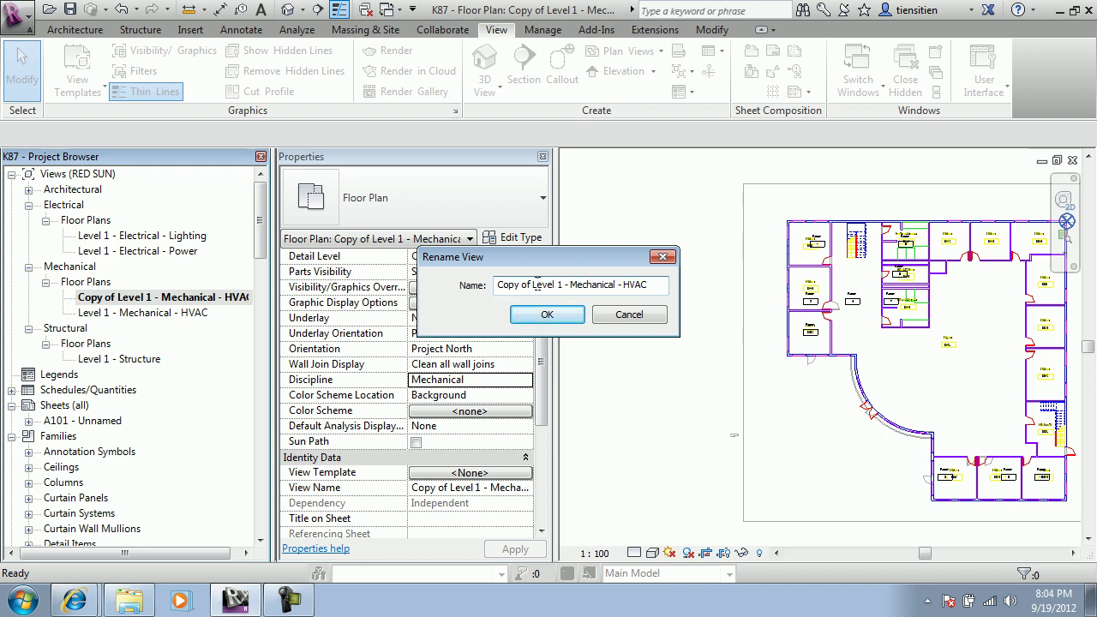
{"action": "key", "text": "BackSpace"}
{"action": "key", "text": "BackSpace"}
{"action": "key", "text": "BackSpace"}
{"action": "key", "text": "BackSpace"}
{"action": "key", "text": "BackSpace"}
{"action": "key", "text": "BackSpace"}
{"action": "key", "text": "BackSpace"}
{"action": "key", "text": "BackSpace"}
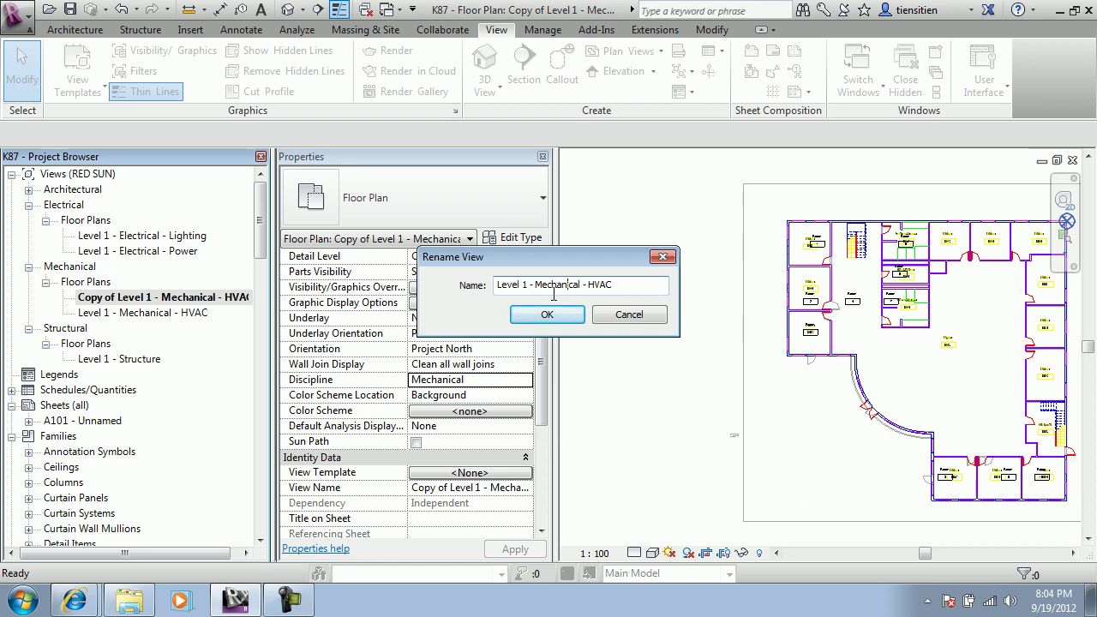
{"action": "key", "text": "Delete"}
{"action": "key", "text": "Delete"}
{"action": "key", "text": "Delete"}
{"action": "type", "text": "C"}
{"action": "left_click", "coordinate": [552, 286]}
{"action": "key", "text": "BackSpace"}
{"action": "key", "text": "BackSpace"}
{"action": "key", "text": "ctrl+z"}
{"action": "left_click", "coordinate": [552, 291]}
{"action": "key", "text": "BackSpace"}
{"action": "key", "text": "BackSpace"}
{"action": "key", "text": "Return"}
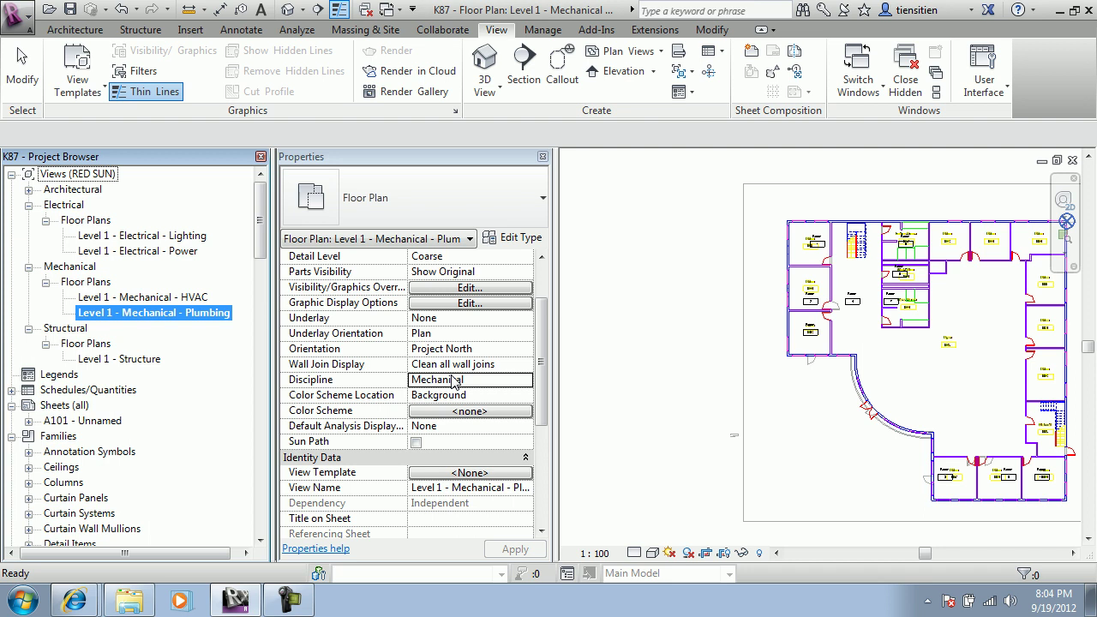
{"action": "left_click", "coordinate": [647, 302]}
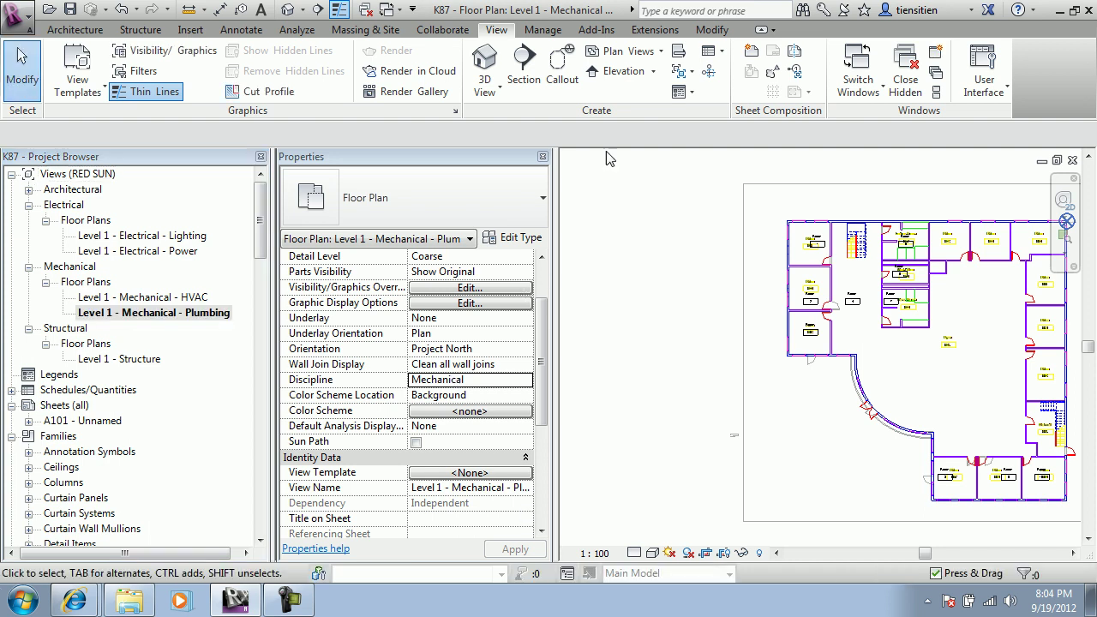
{"action": "middle_click_drag", "start_coordinate": [666, 264], "coordinate": [598, 256]}
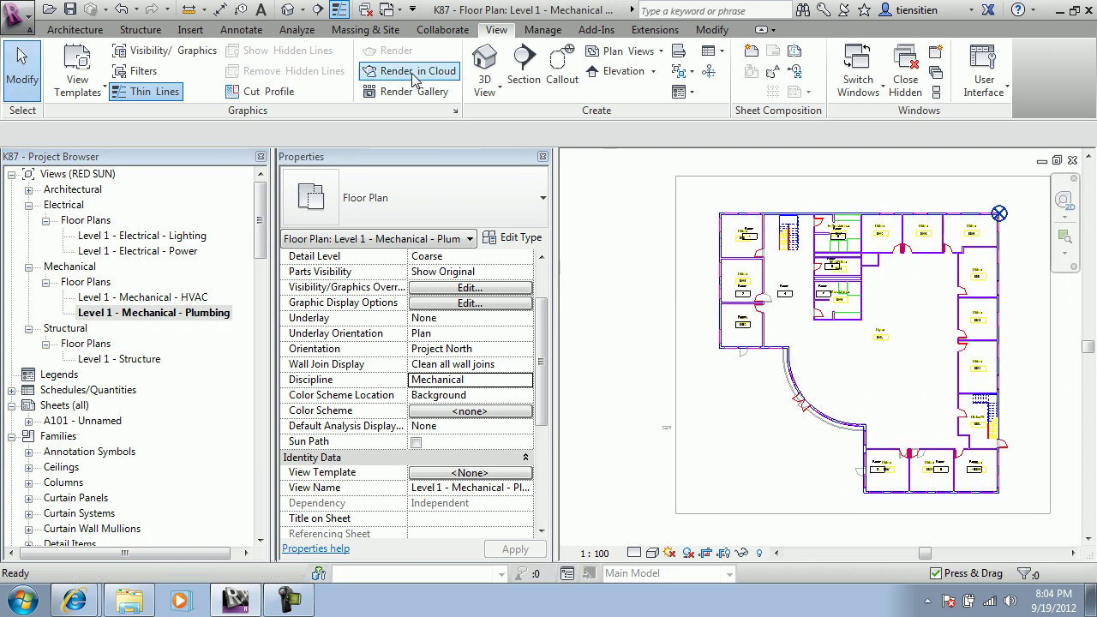
Add a project parameter named Sub Discipline, of type Text, grouped under Graphics
{"action": "left_click", "coordinate": [562, 32]}
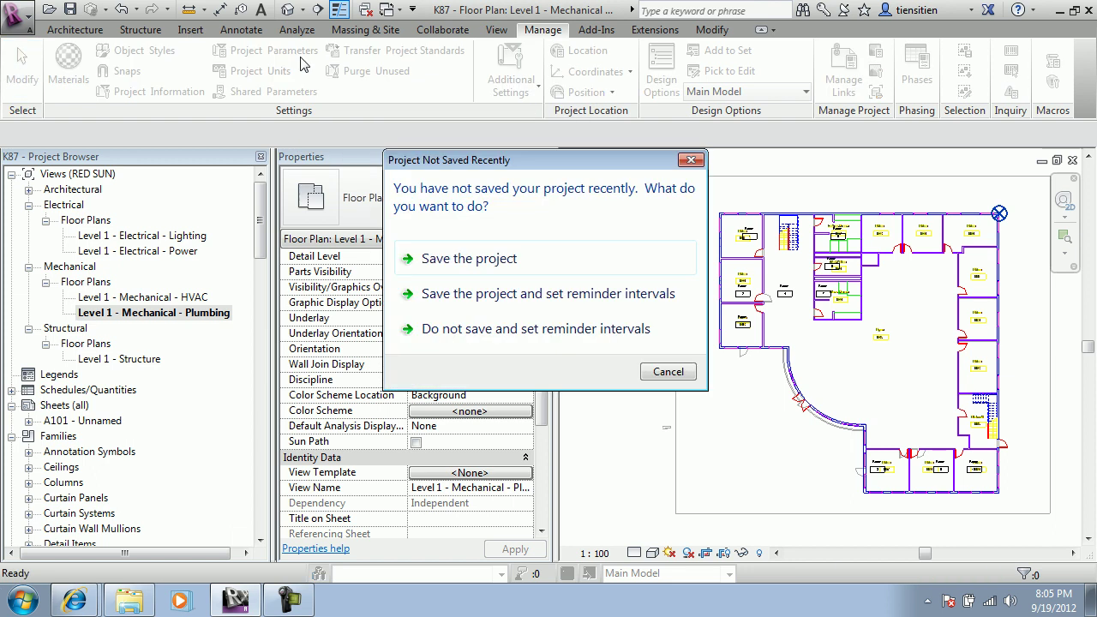
{"action": "left_click", "coordinate": [677, 378]}
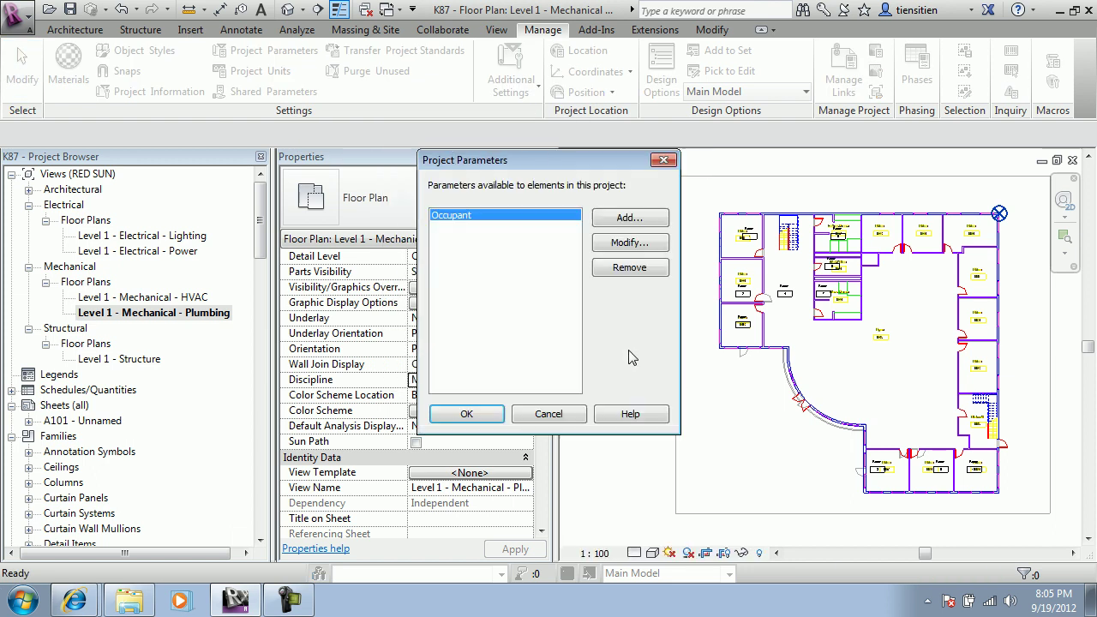
{"action": "left_click", "coordinate": [630, 225]}
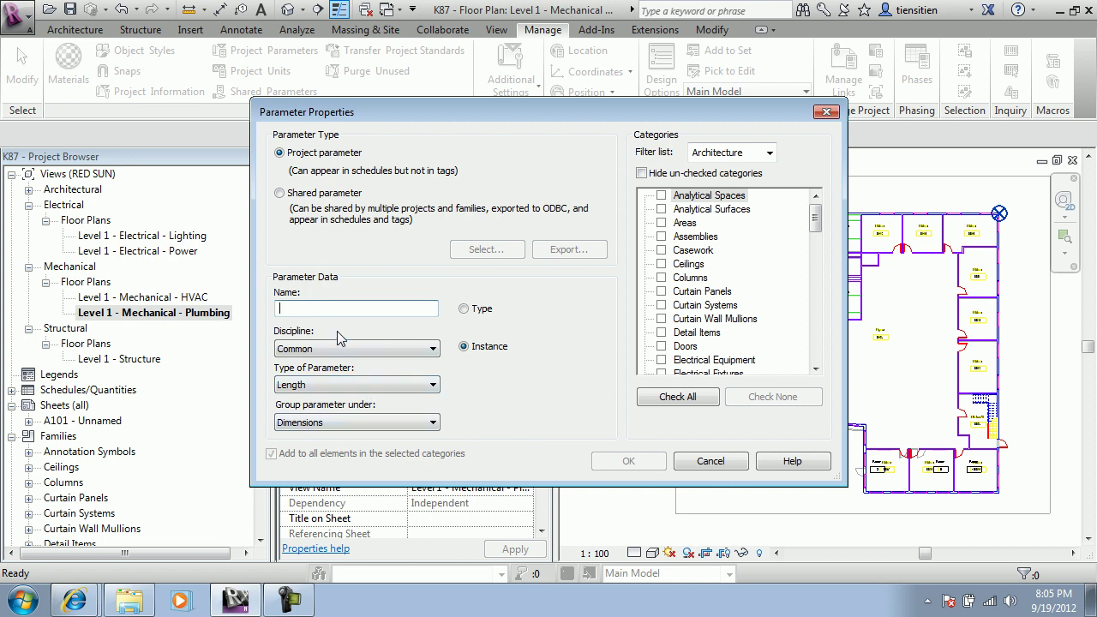
{"action": "type", "text": "Sun"}
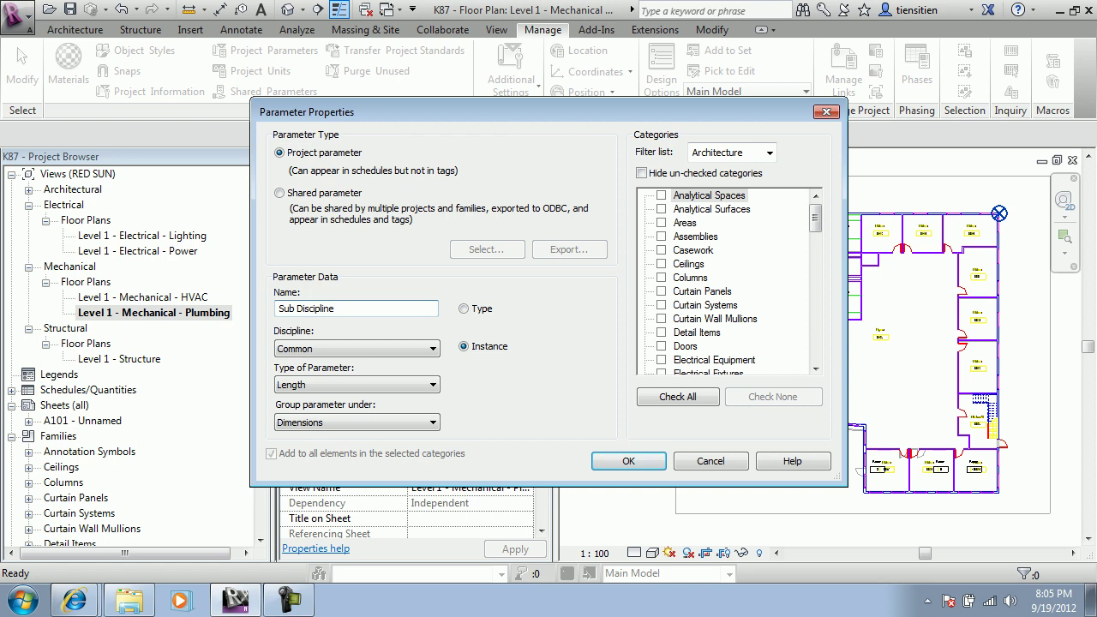
{"action": "left_click", "coordinate": [394, 385]}
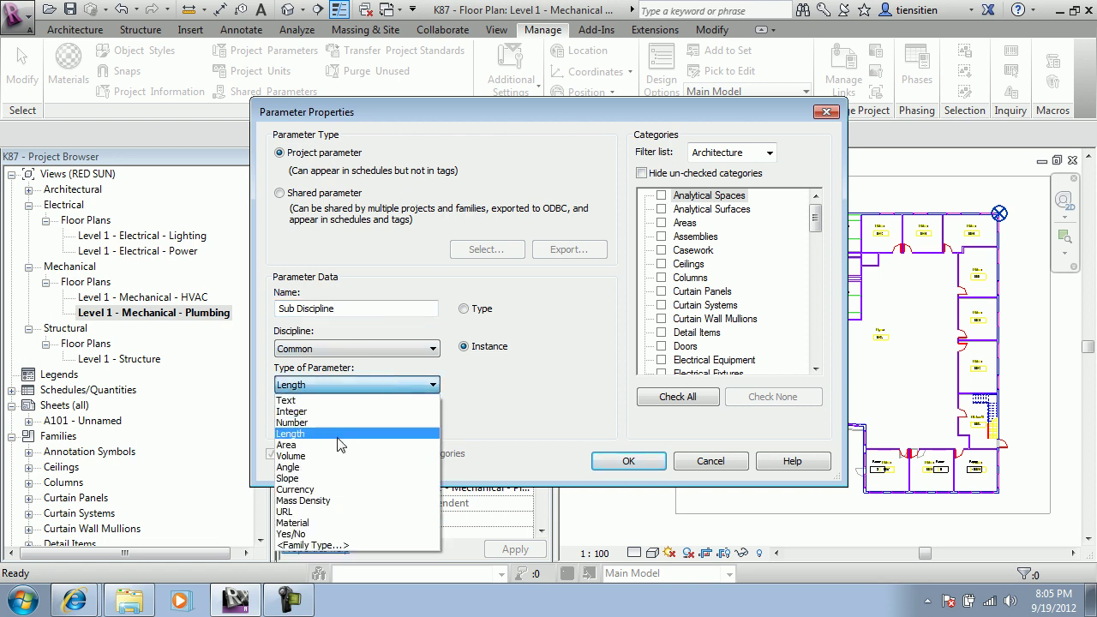
{"action": "left_click", "coordinate": [344, 401]}
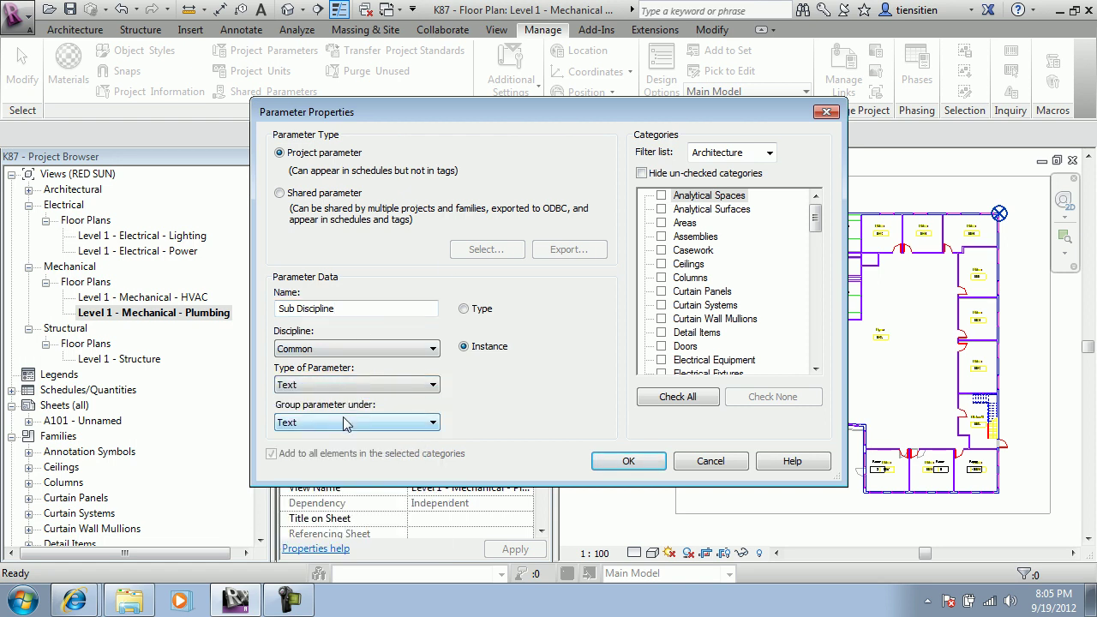
{"action": "left_click", "coordinate": [343, 418]}
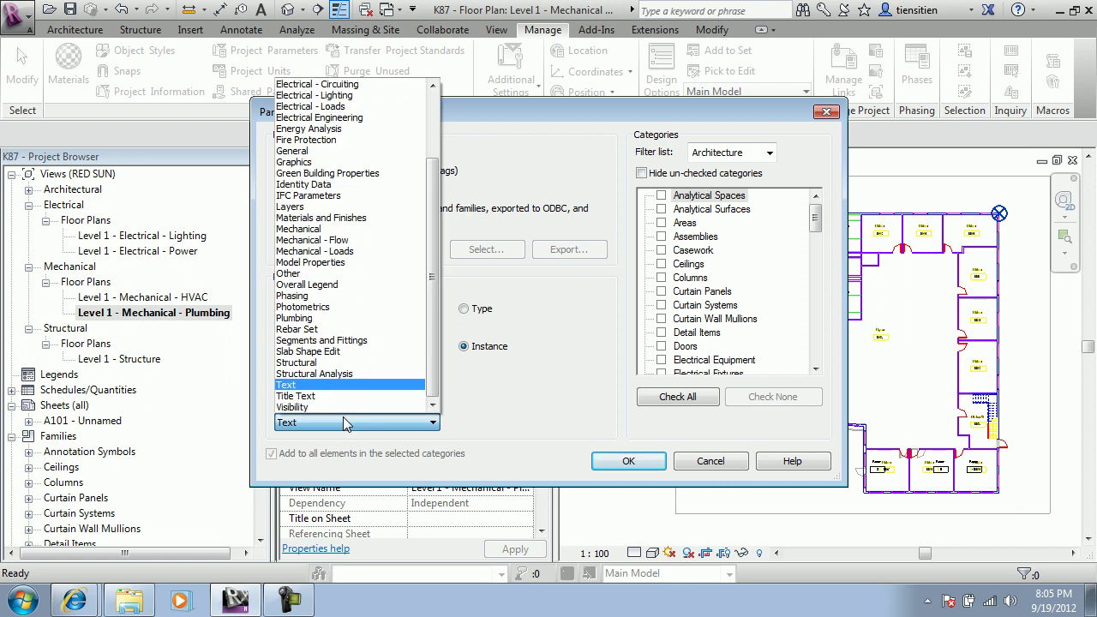
{"action": "left_click", "coordinate": [316, 163]}
Apply the Sub Discipline parameter to the Views category, confirm it, and close Project Parameters
{"action": "left_click_drag", "start_coordinate": [378, 114], "coordinate": [615, 112]}
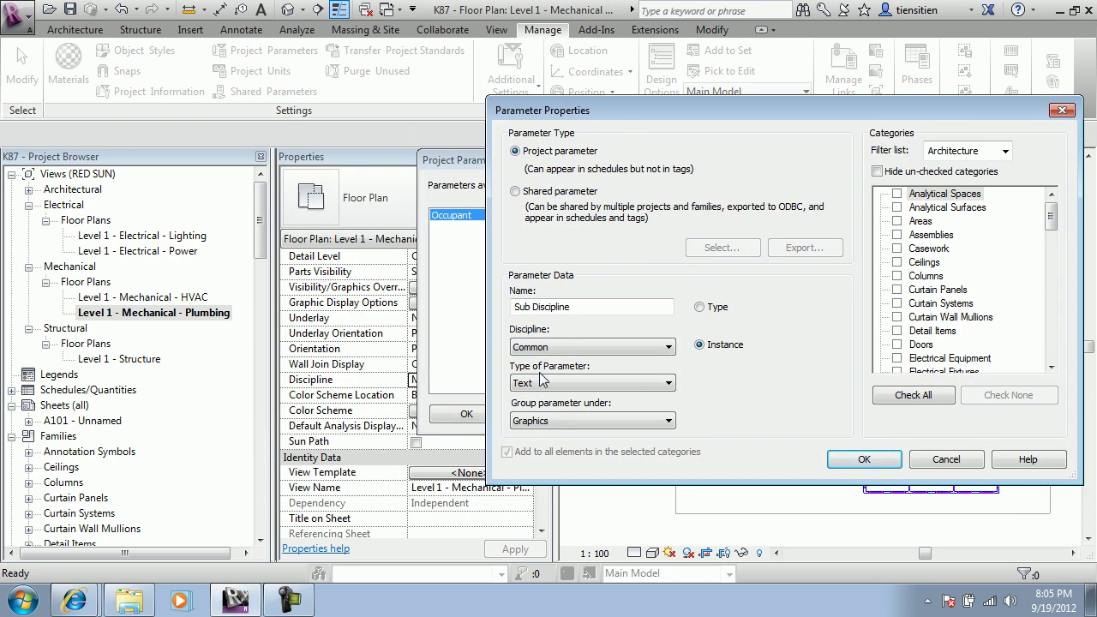
{"action": "left_click_drag", "start_coordinate": [740, 115], "coordinate": [431, 102]}
{"action": "left_click_drag", "start_coordinate": [355, 293], "coordinate": [202, 293]}
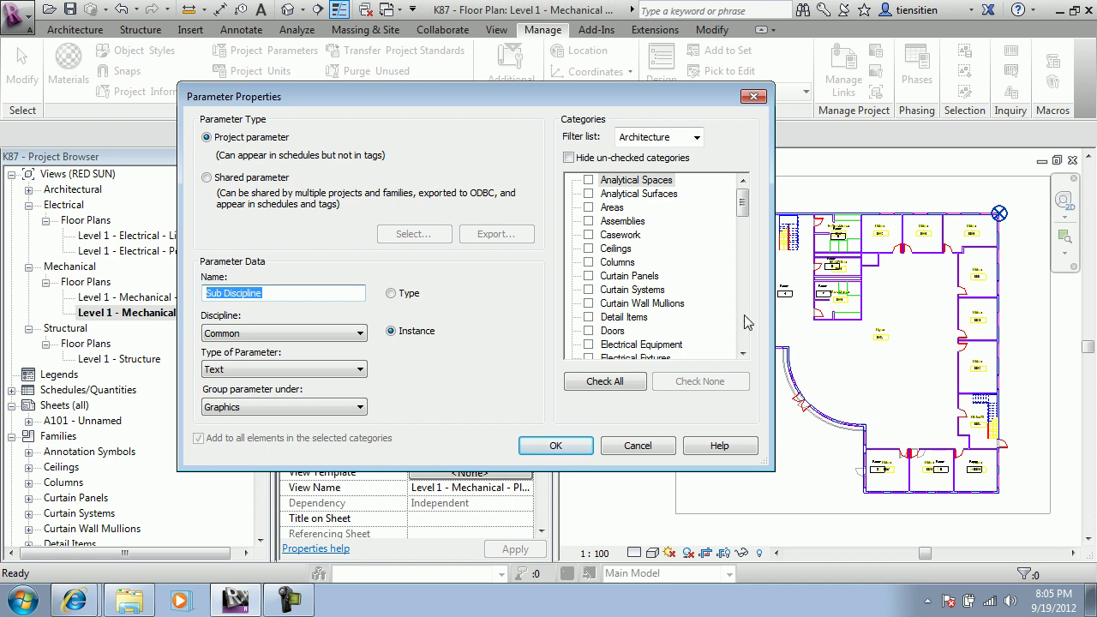
{"action": "left_click_drag", "start_coordinate": [747, 209], "coordinate": [757, 343]}
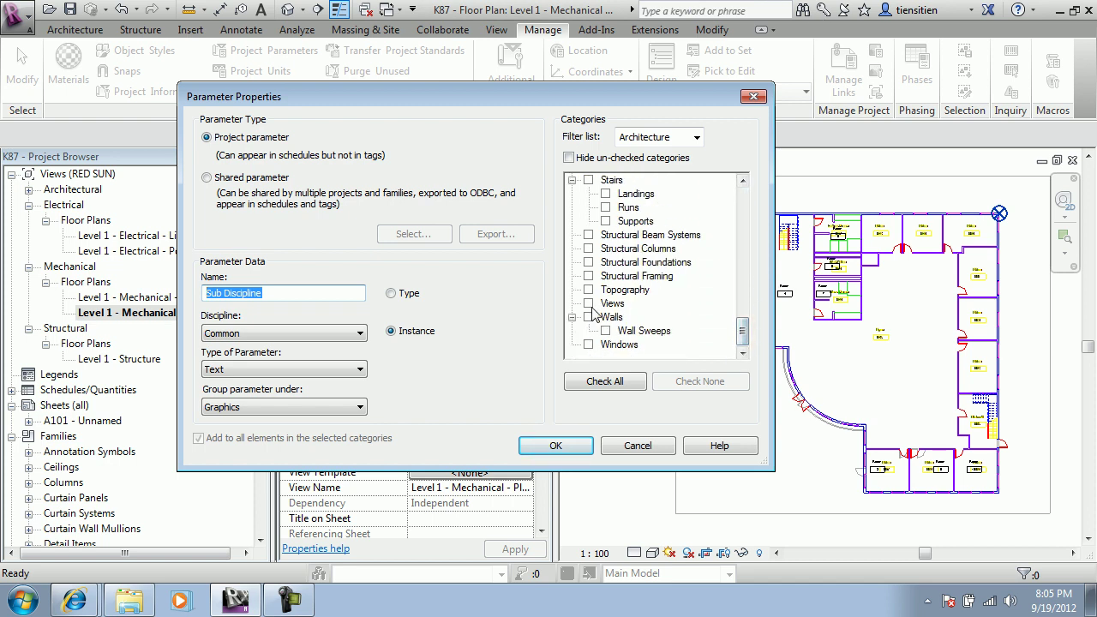
{"action": "left_click", "coordinate": [589, 303]}
{"action": "left_click_drag", "start_coordinate": [491, 98], "coordinate": [709, 86]}
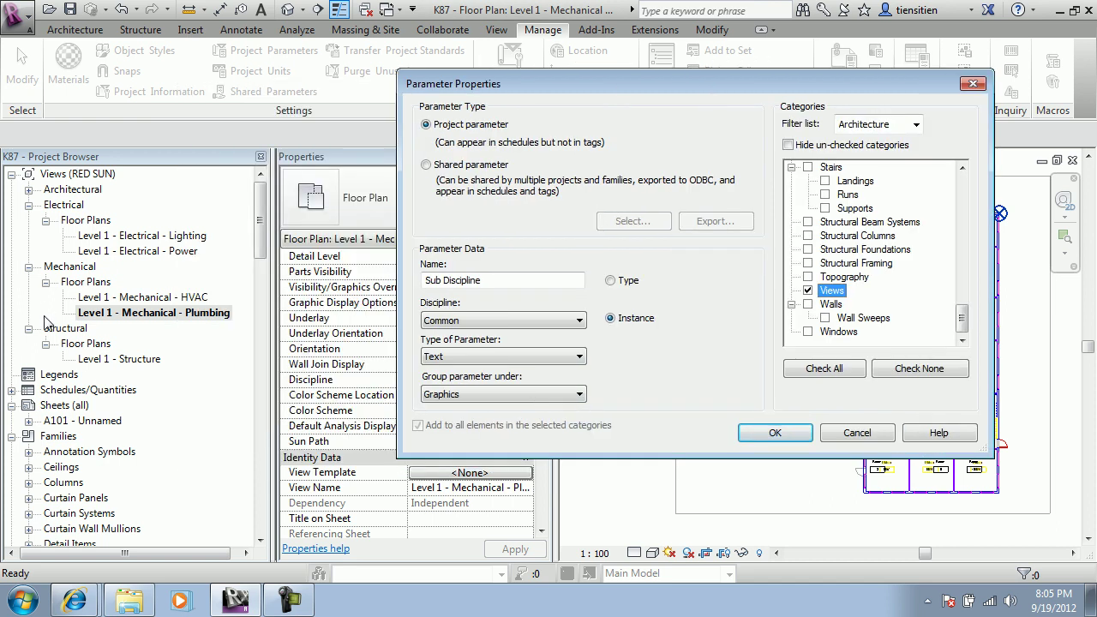
{"action": "left_click", "coordinate": [778, 435]}
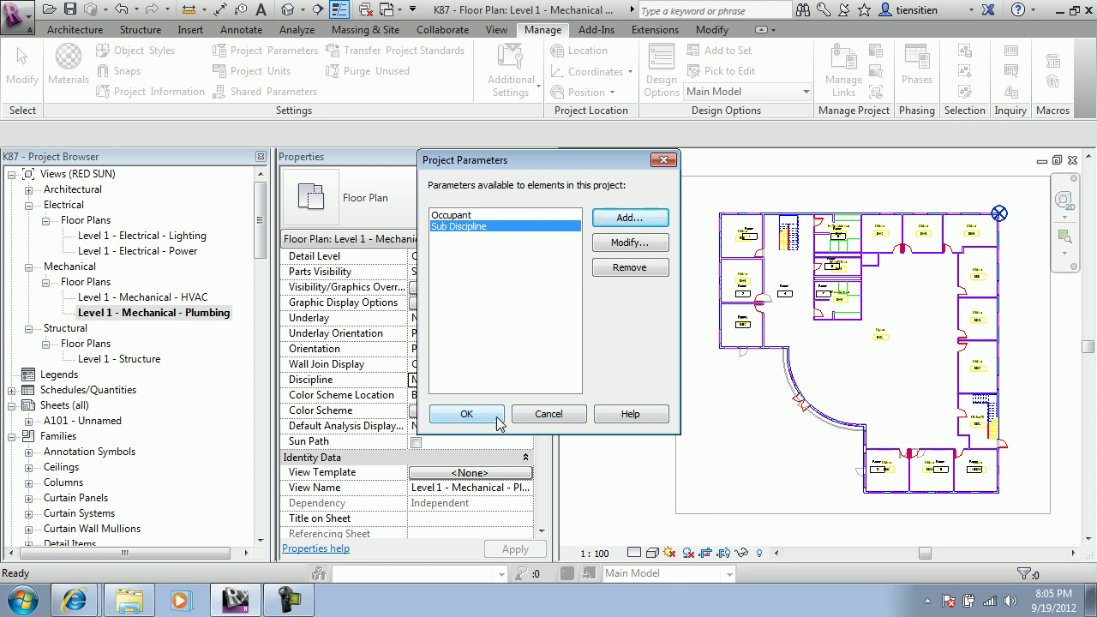
{"action": "left_click", "coordinate": [466, 414]}
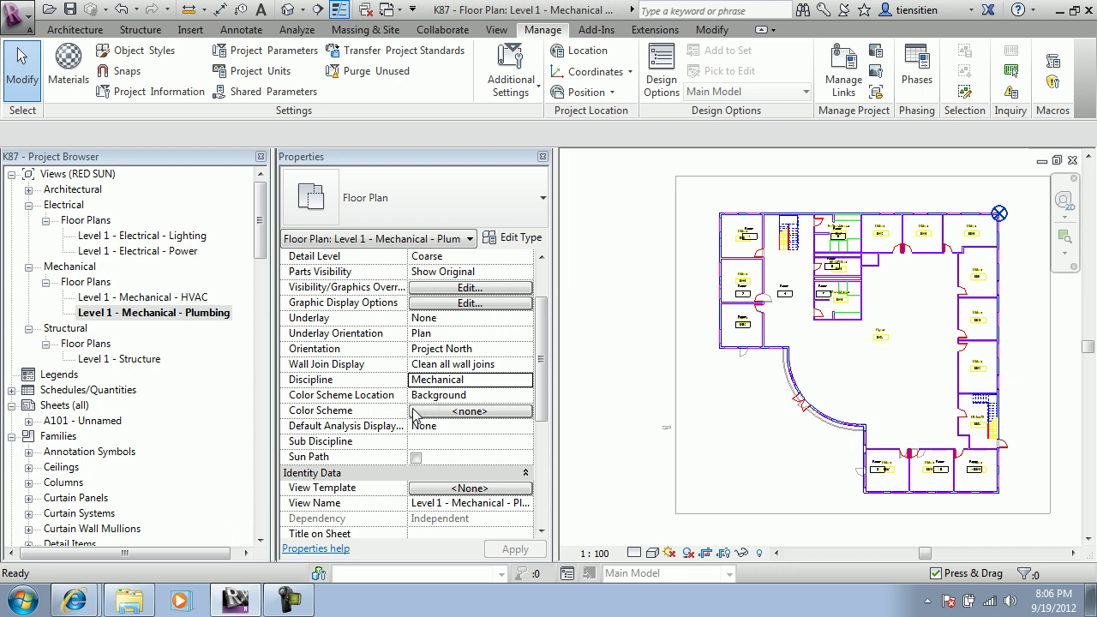
Enter Plumbing as the Sub Discipline of the Level 1 - Mechanical - Plumbing view
{"action": "left_click", "coordinate": [483, 442]}
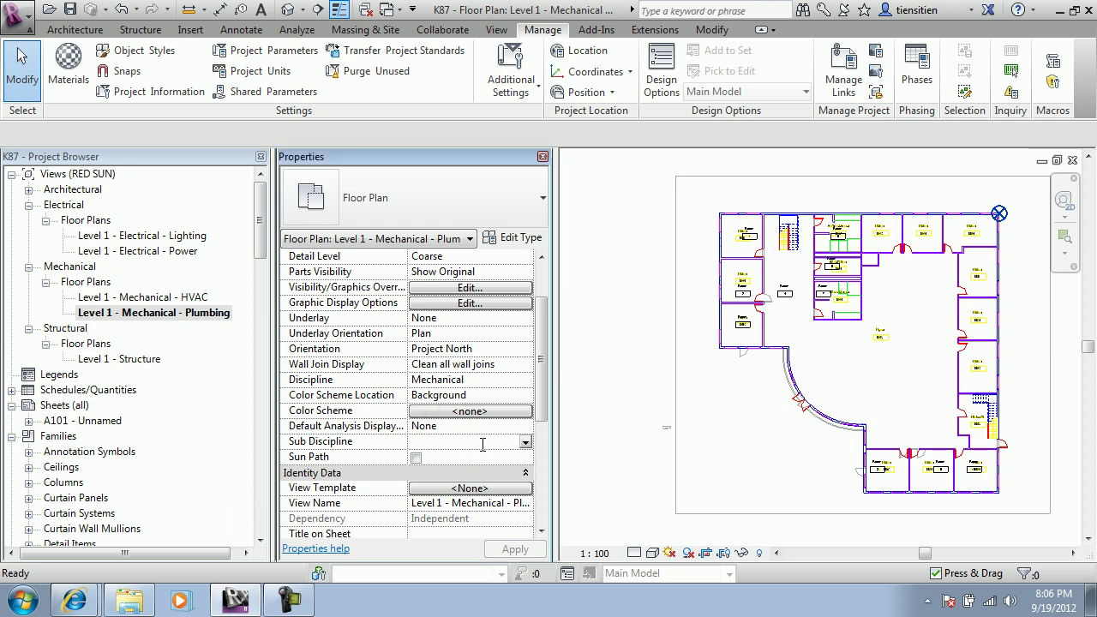
{"action": "type", "text": "Plumbing"}
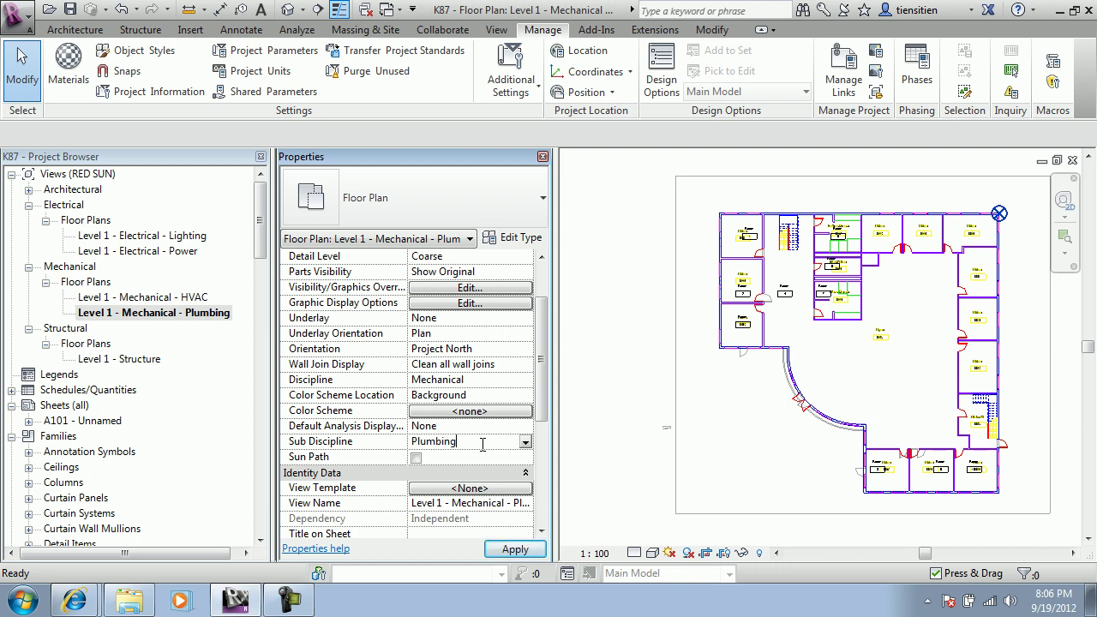
{"action": "left_click", "coordinate": [515, 549]}
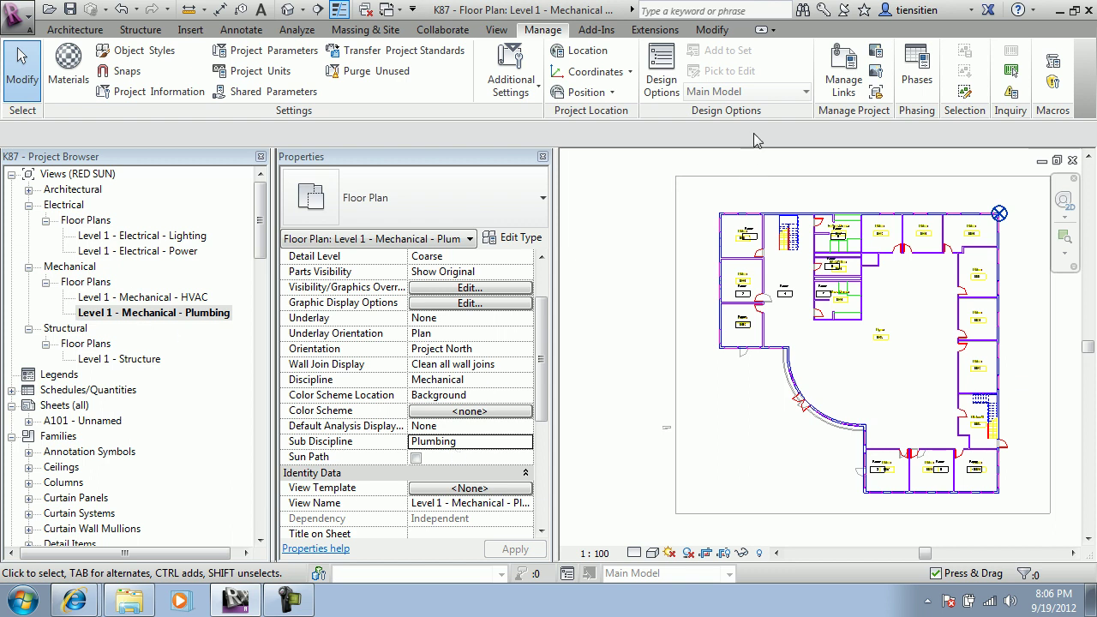
Open the RED SUN scheme for editing in Browser Organization
{"action": "left_click", "coordinate": [496, 29]}
{"action": "left_click", "coordinate": [983, 77]}
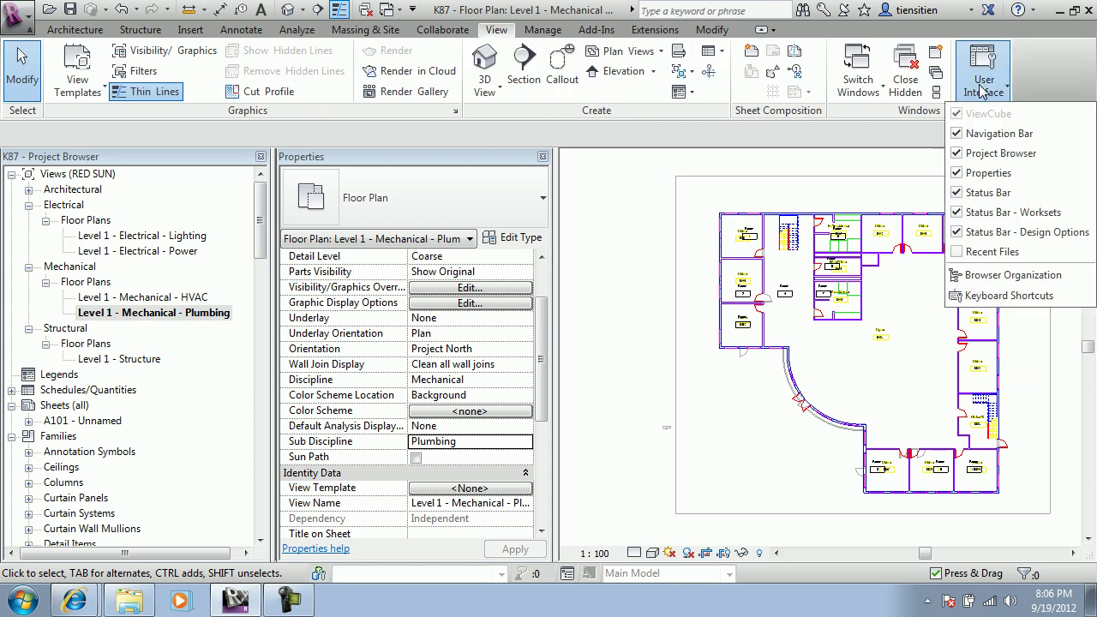
{"action": "left_click", "coordinate": [1011, 275]}
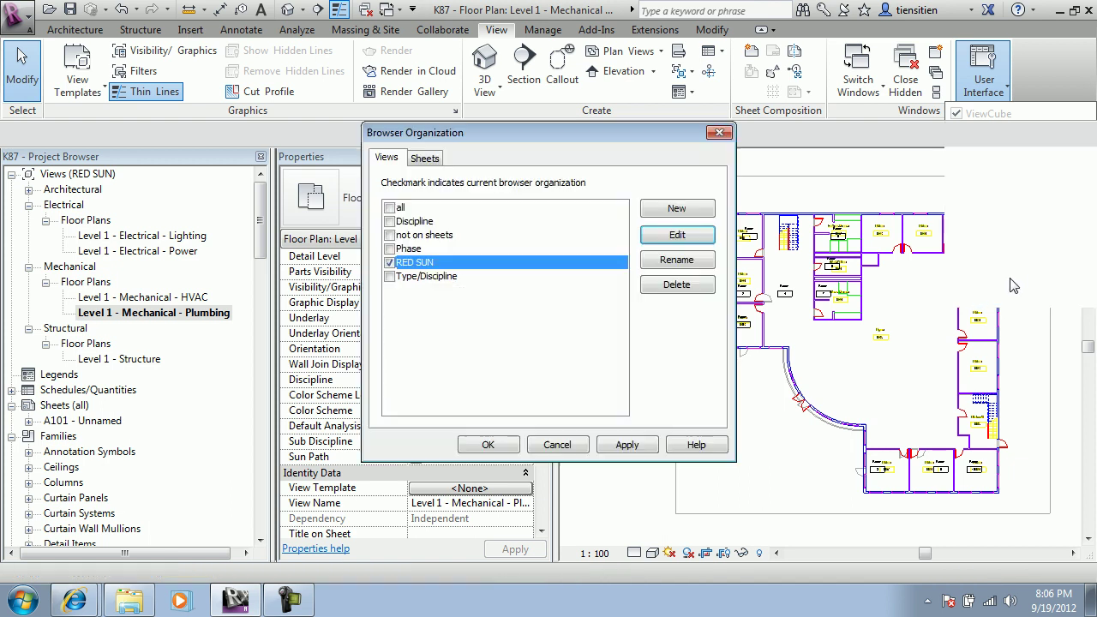
{"action": "left_click", "coordinate": [677, 235]}
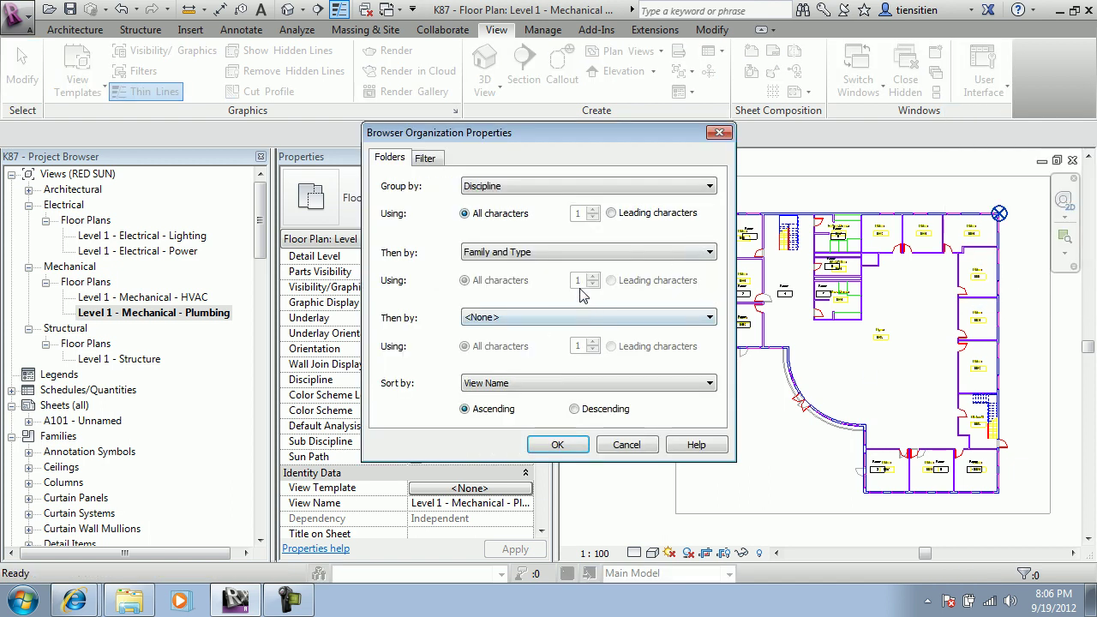
Set RED SUN's next groupings to Sub Discipline then Family and Type, and confirm both dialogs
{"action": "left_click", "coordinate": [572, 252]}
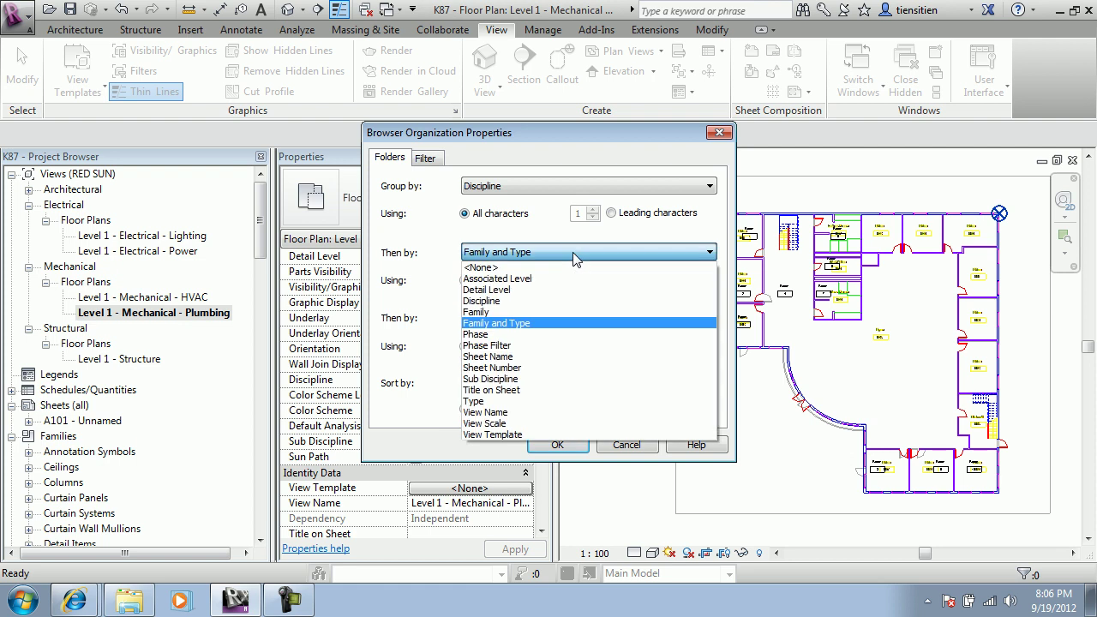
{"action": "left_click", "coordinate": [520, 379]}
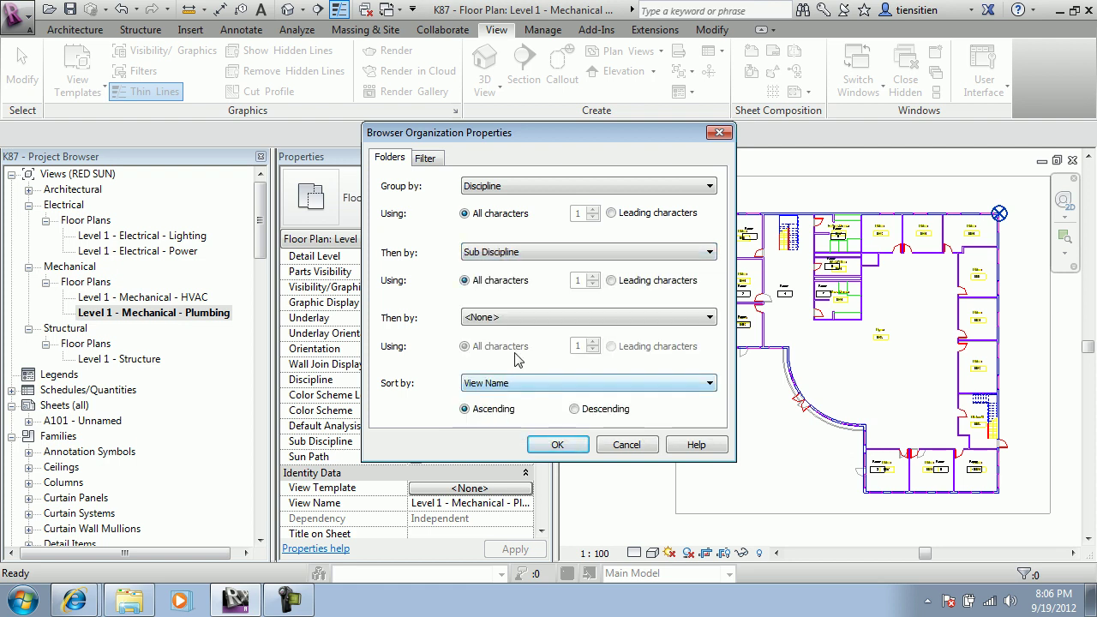
{"action": "left_click", "coordinate": [517, 317]}
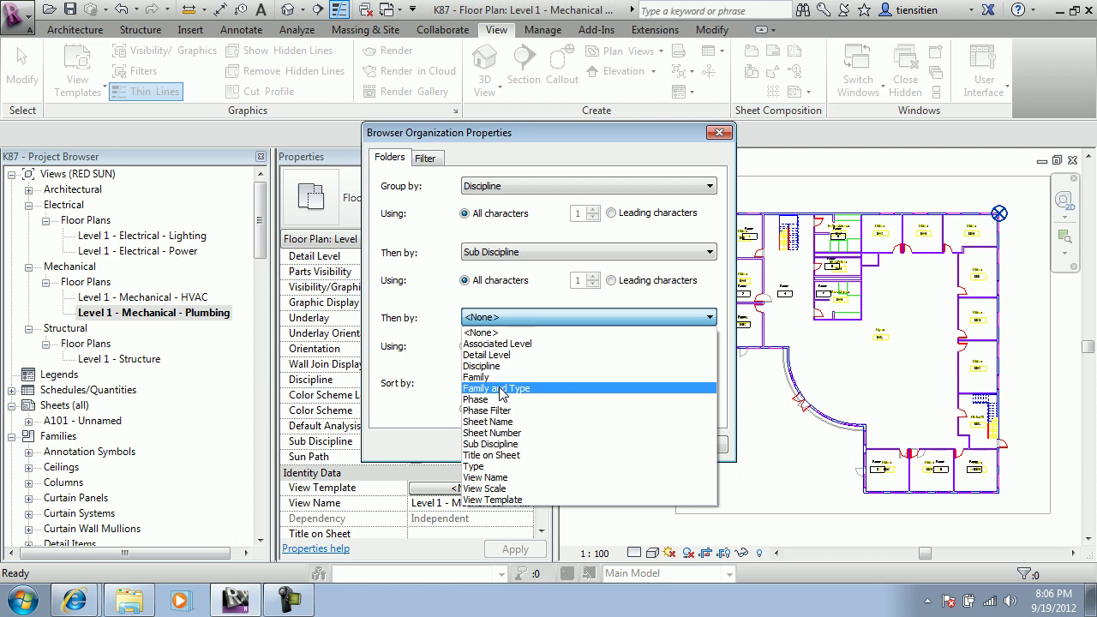
{"action": "left_click", "coordinate": [533, 253]}
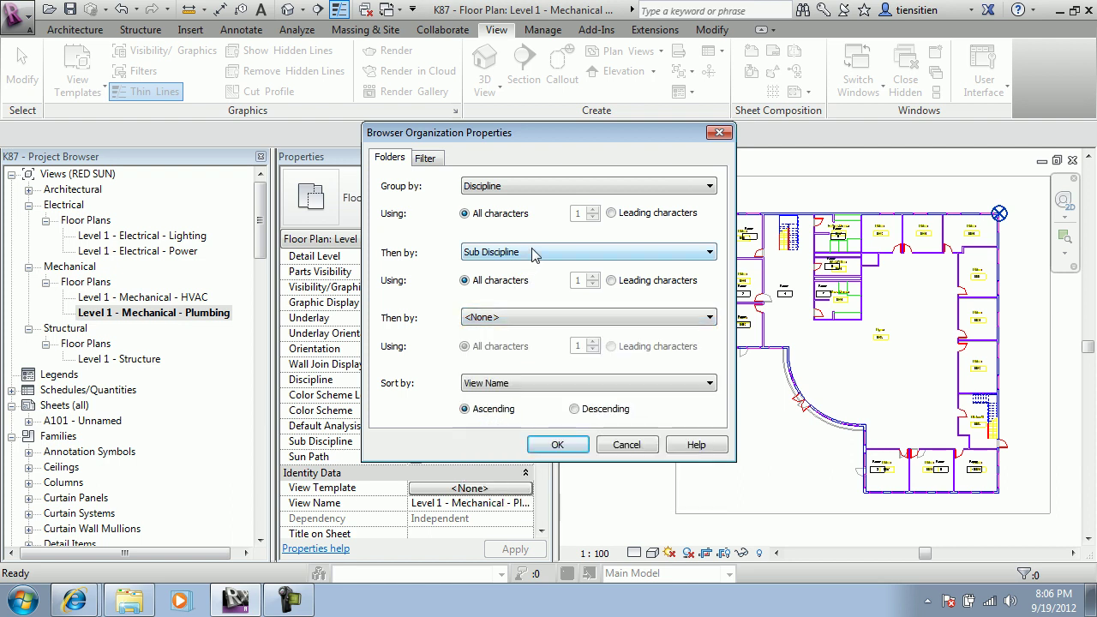
{"action": "left_click", "coordinate": [532, 253]}
{"action": "left_click", "coordinate": [528, 324]}
{"action": "left_click", "coordinate": [537, 318]}
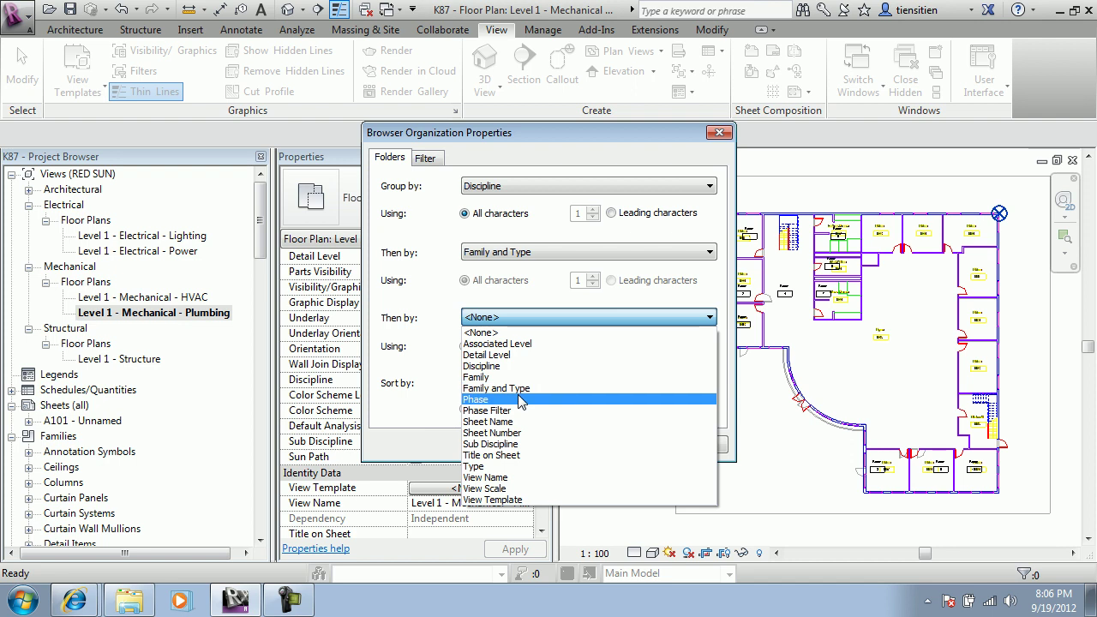
{"action": "left_click", "coordinate": [571, 254]}
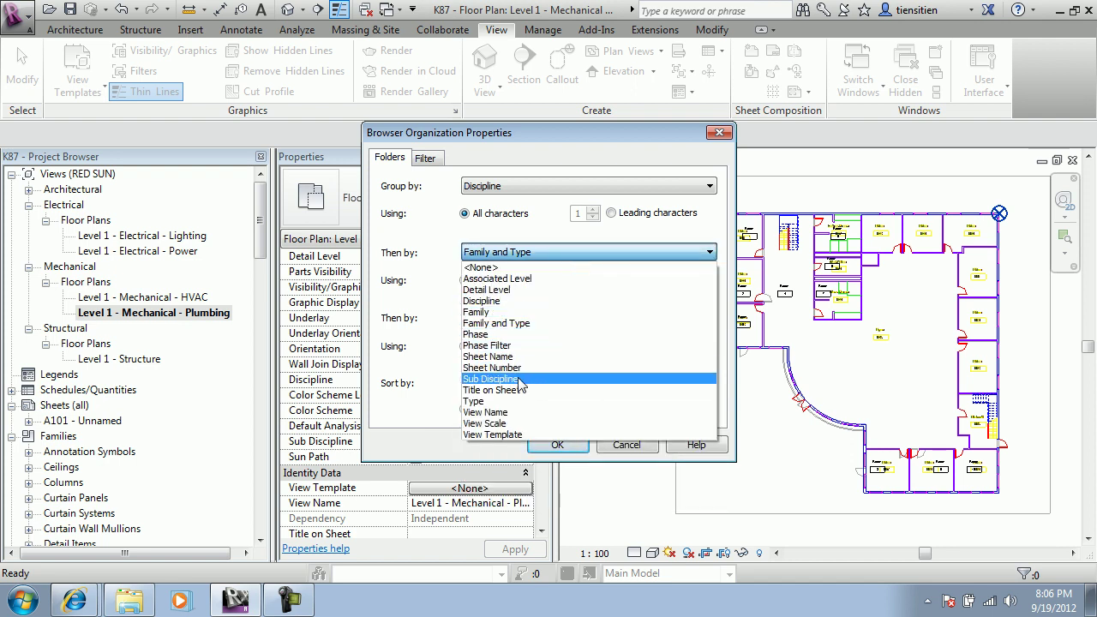
{"action": "left_click", "coordinate": [527, 379]}
{"action": "left_click", "coordinate": [548, 318]}
{"action": "left_click", "coordinate": [525, 388]}
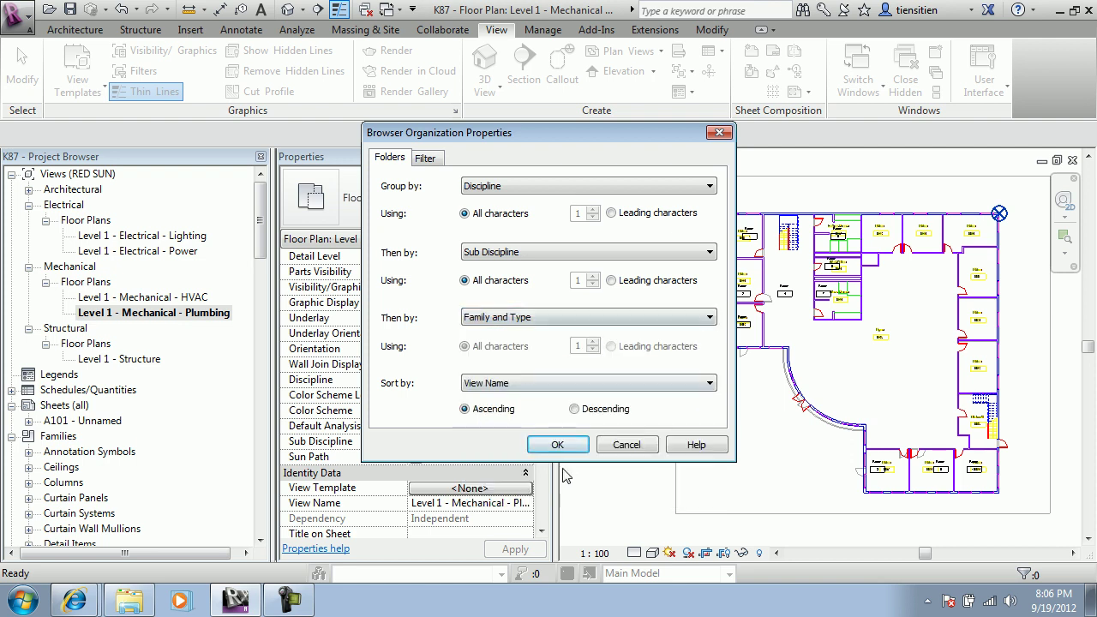
{"action": "left_click", "coordinate": [557, 445]}
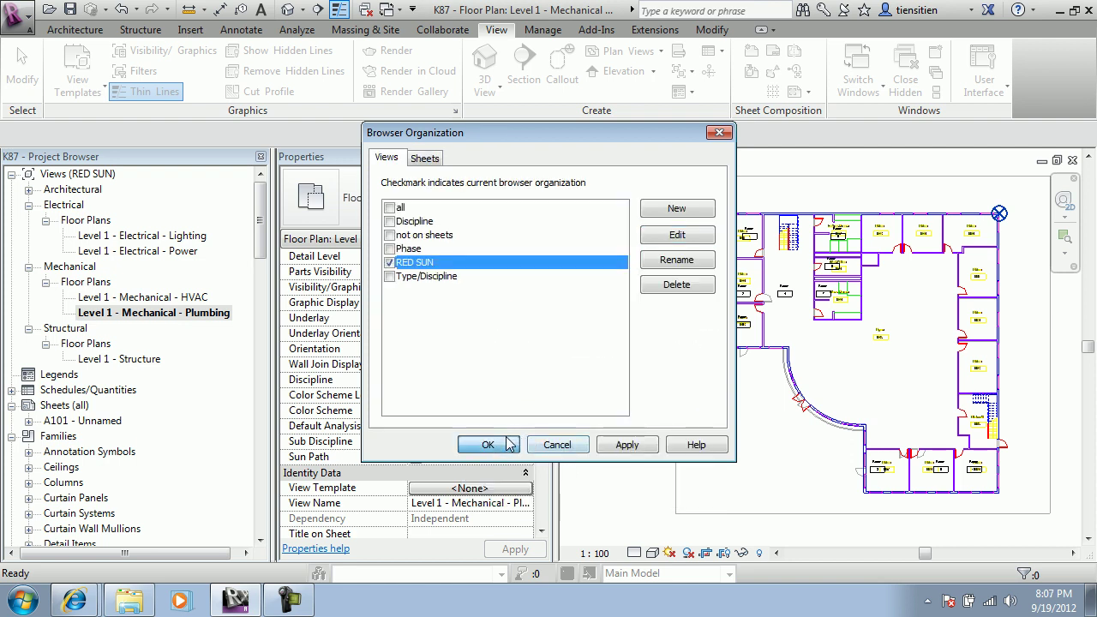
{"action": "left_click", "coordinate": [495, 444]}
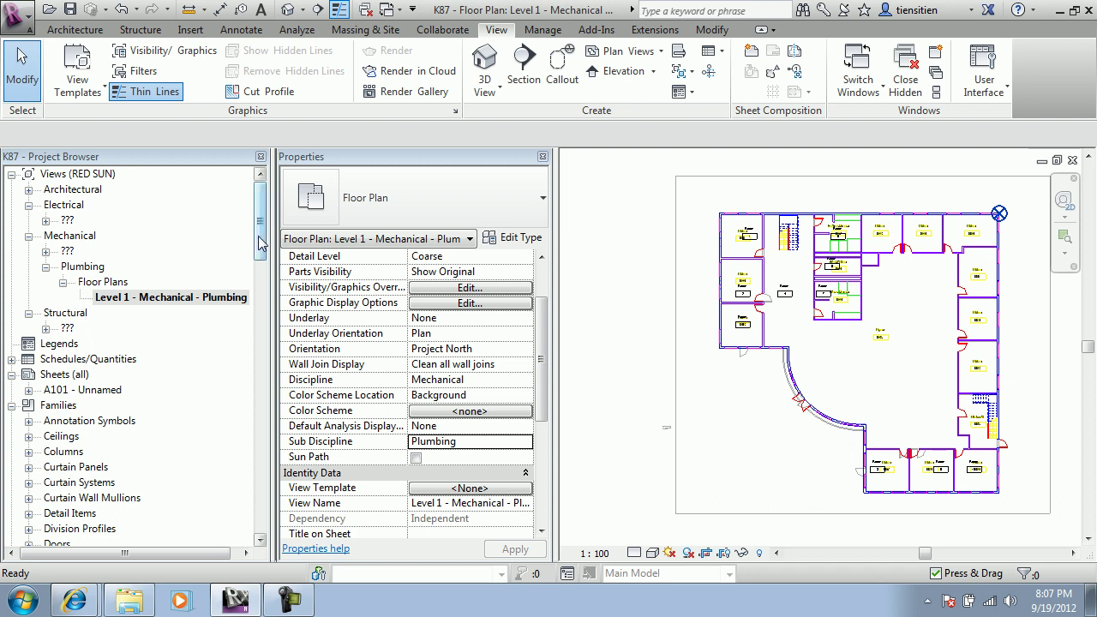
Widen the Project Browser and expand the untagged '???' node under Mechanical
{"action": "left_click_drag", "start_coordinate": [271, 240], "coordinate": [469, 271]}
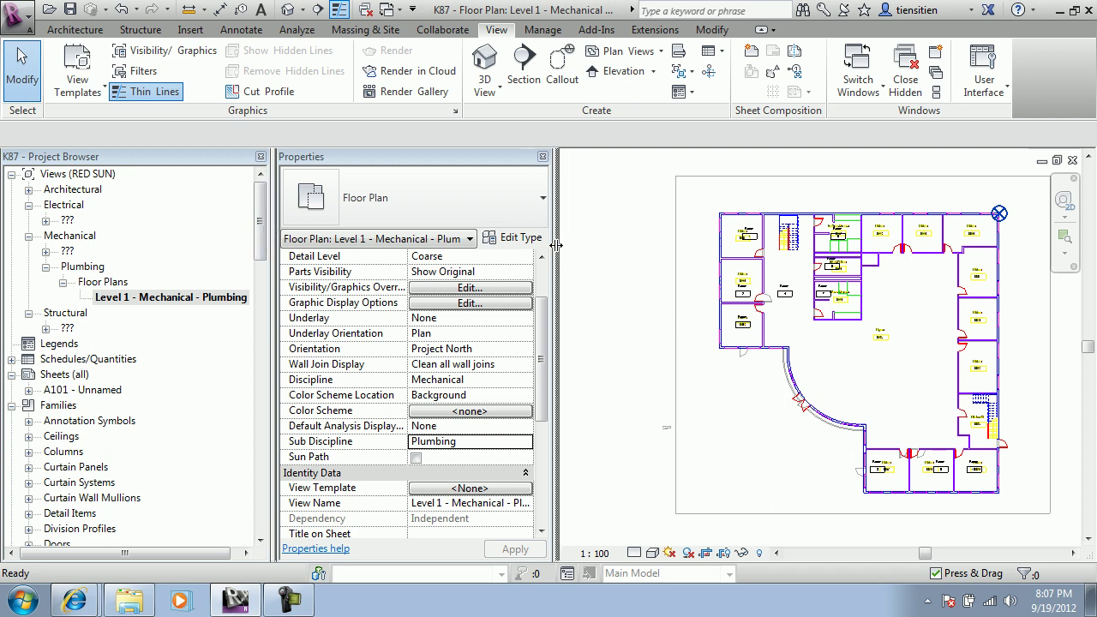
{"action": "left_click", "coordinate": [94, 238]}
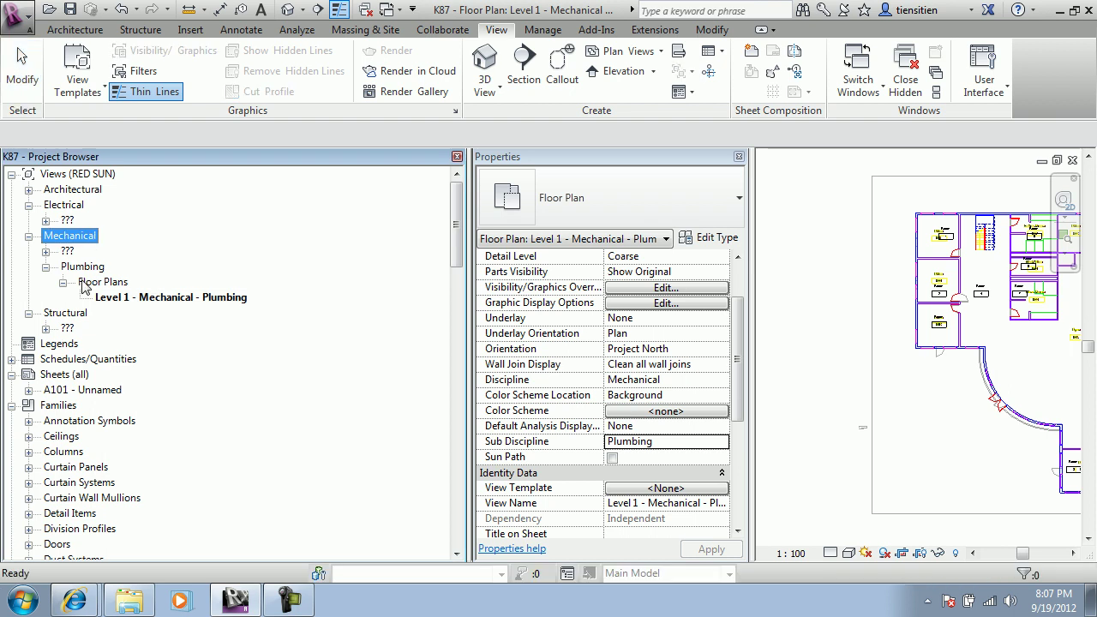
{"action": "left_click", "coordinate": [87, 270]}
{"action": "left_click", "coordinate": [101, 284]}
{"action": "left_click", "coordinate": [120, 297]}
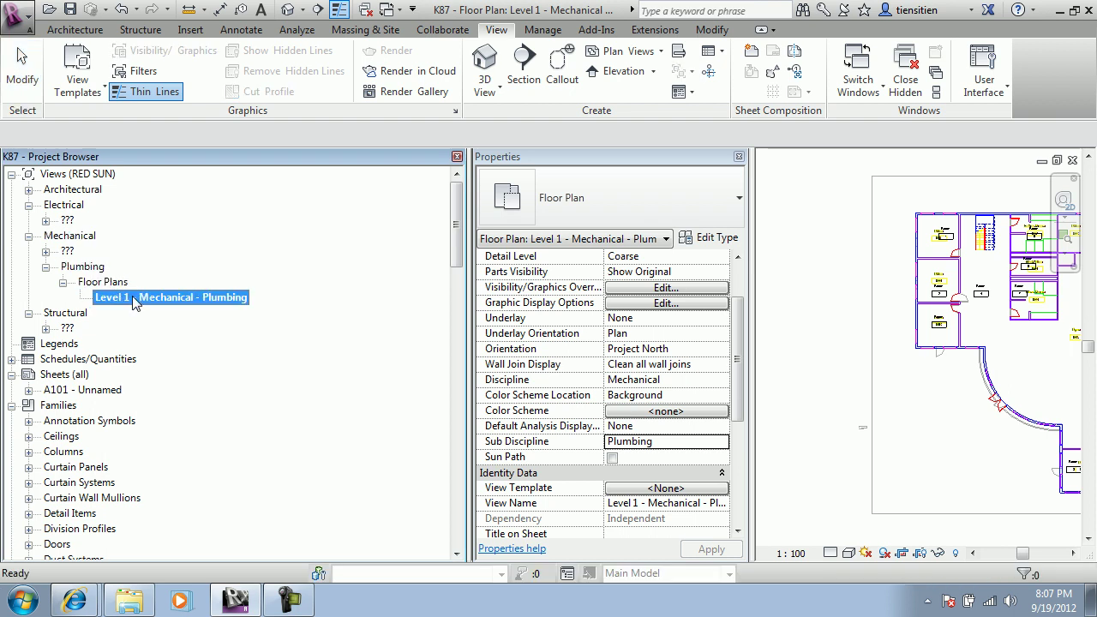
{"action": "left_click", "coordinate": [46, 254]}
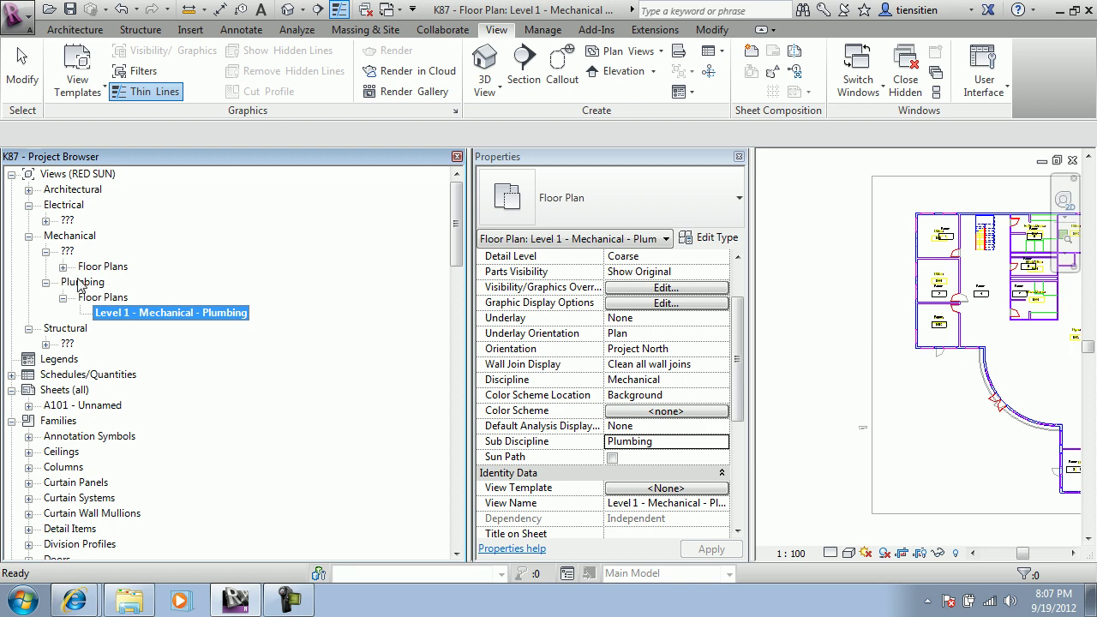
Set the Level 1 - Mechanical - HVAC plan's Sub Discipline to HVAC and apply it
{"action": "left_click", "coordinate": [63, 268]}
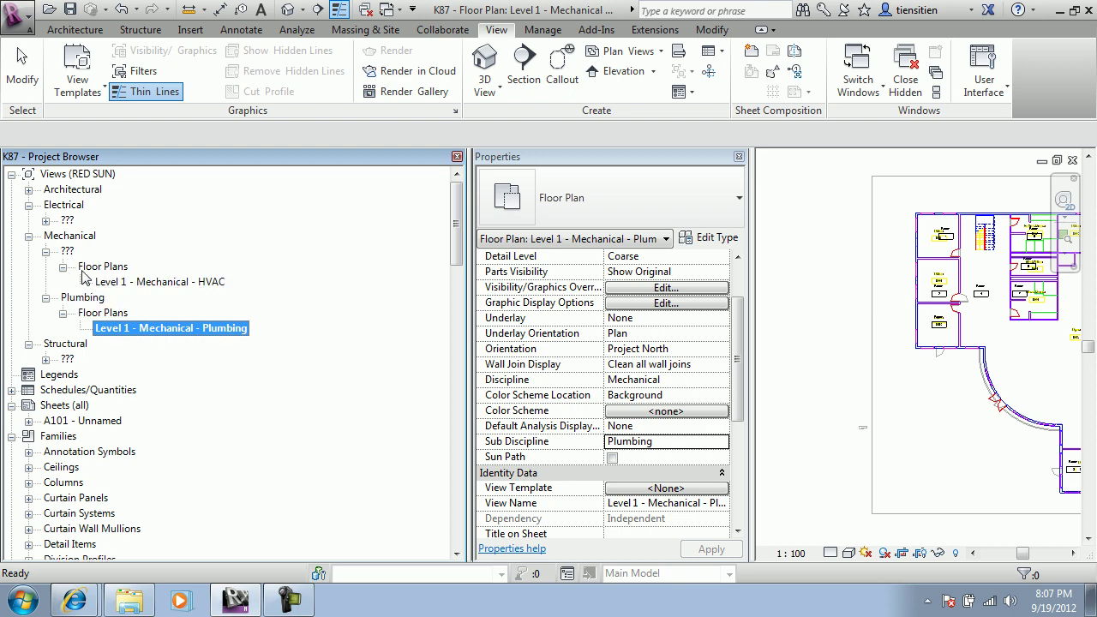
{"action": "double_click", "coordinate": [133, 283]}
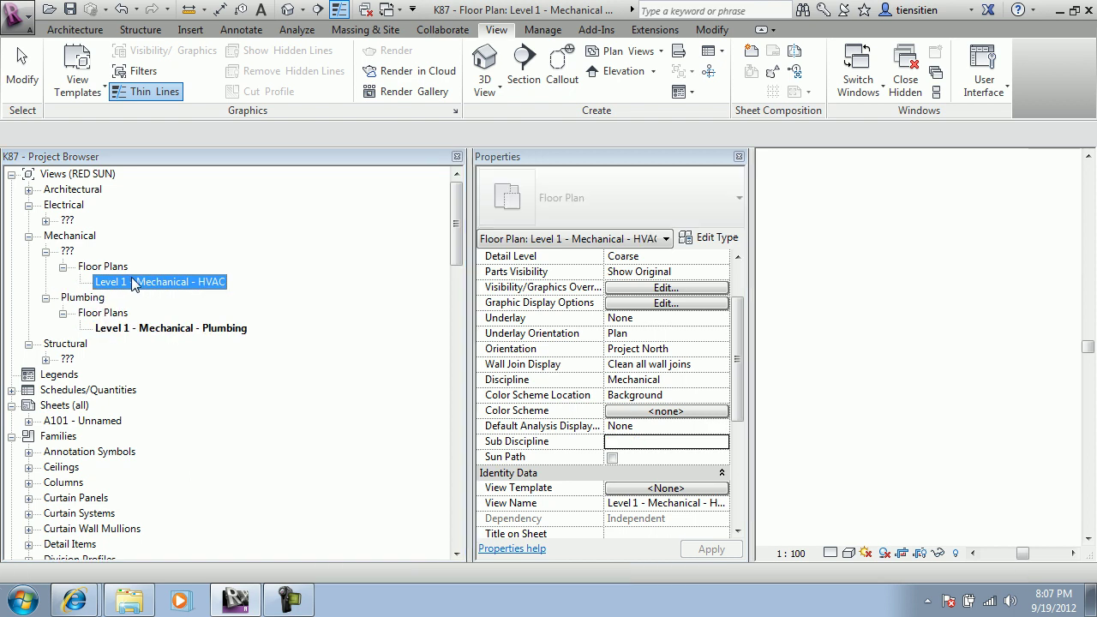
{"action": "left_click", "coordinate": [615, 441]}
{"action": "type", "text": "HV"}
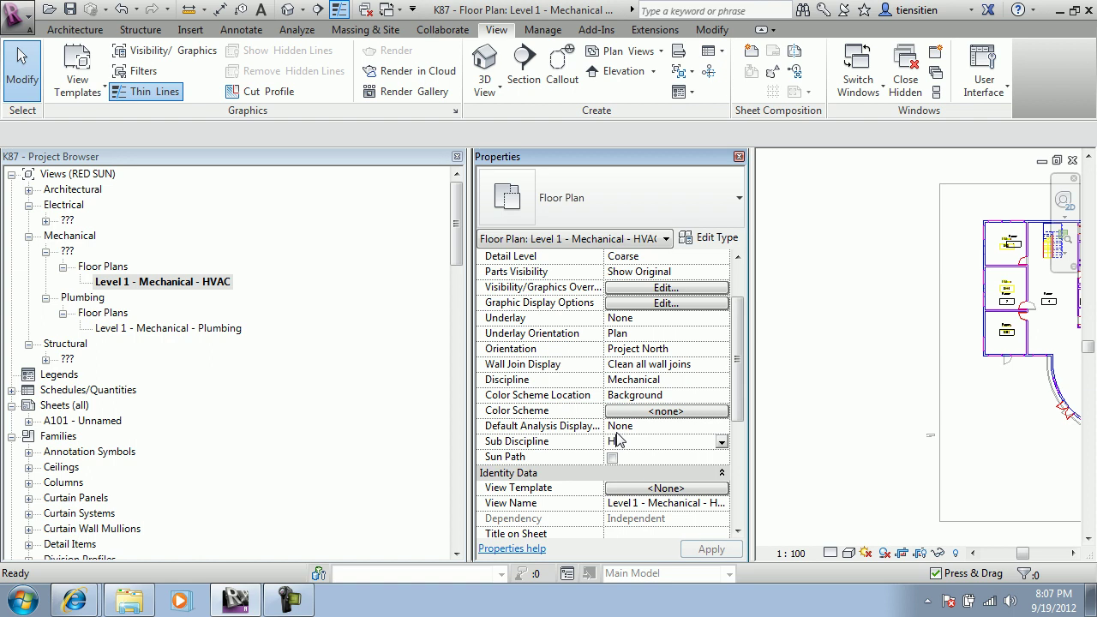
{"action": "type", "text": "AC"}
{"action": "key", "text": "Return"}
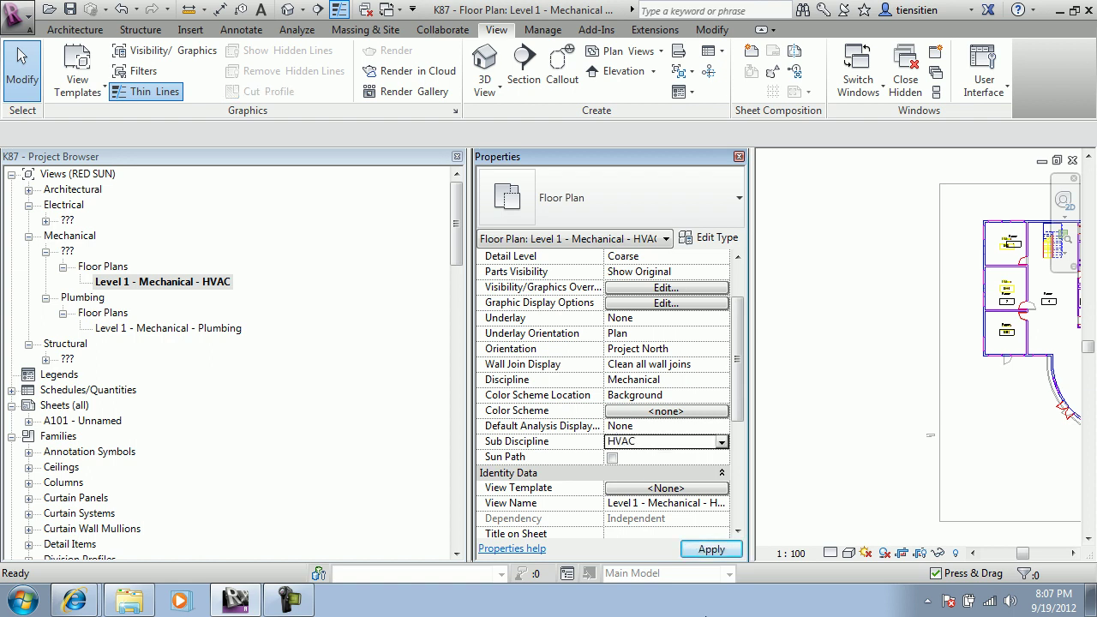
{"action": "left_click", "coordinate": [718, 547]}
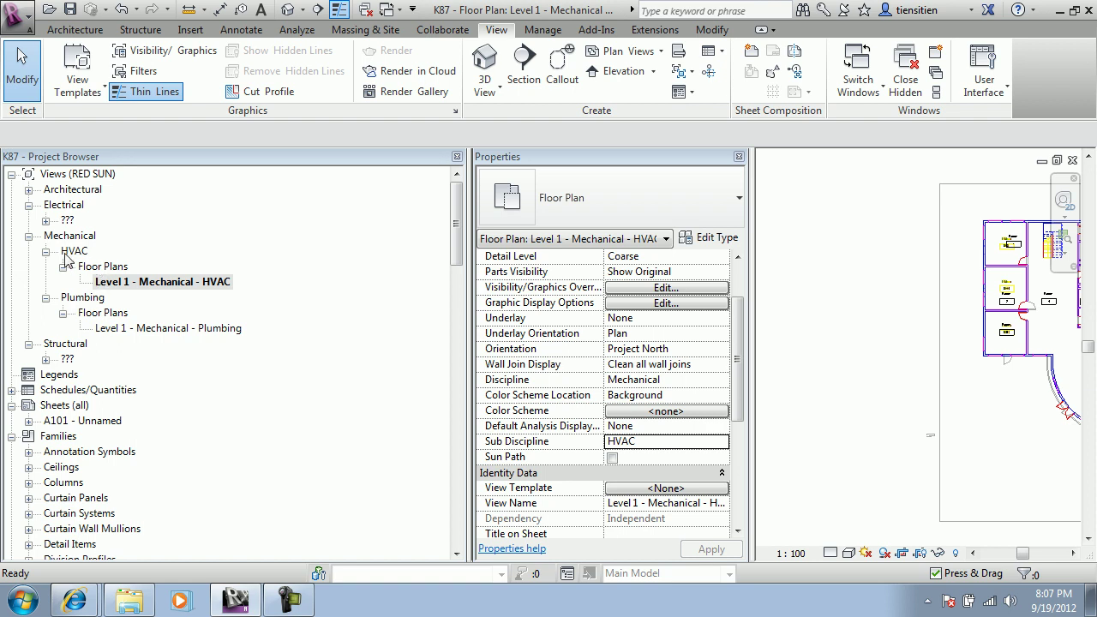
{"action": "left_click", "coordinate": [46, 221]}
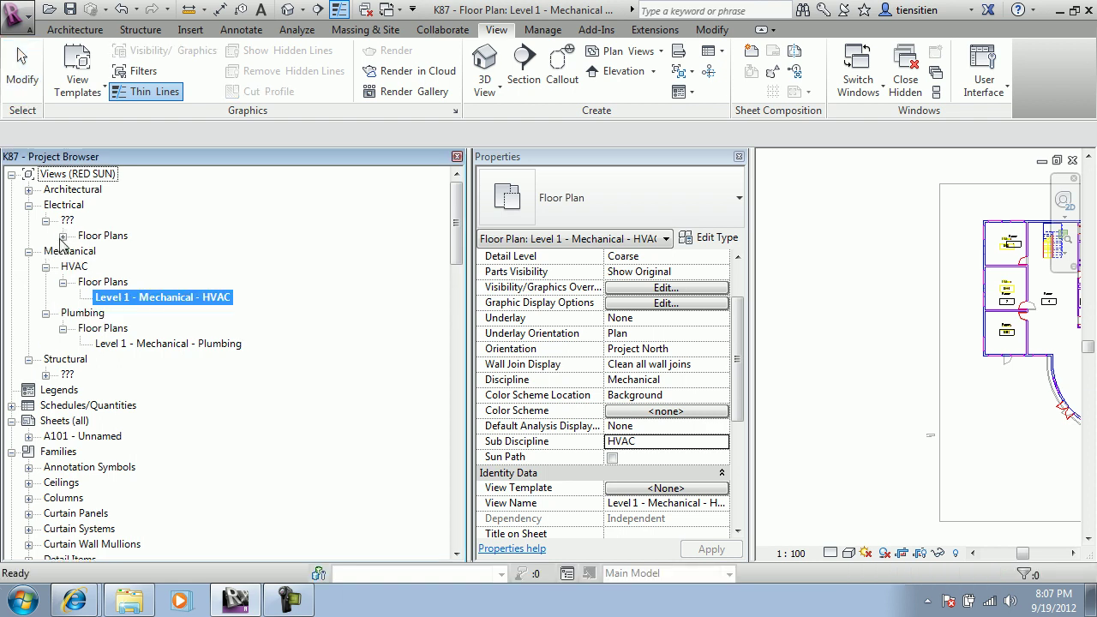
Set the Level 1 - Electrical - Lighting plan's Sub Discipline to Lighting and apply it
{"action": "left_click", "coordinate": [63, 236]}
{"action": "double_click", "coordinate": [114, 252]}
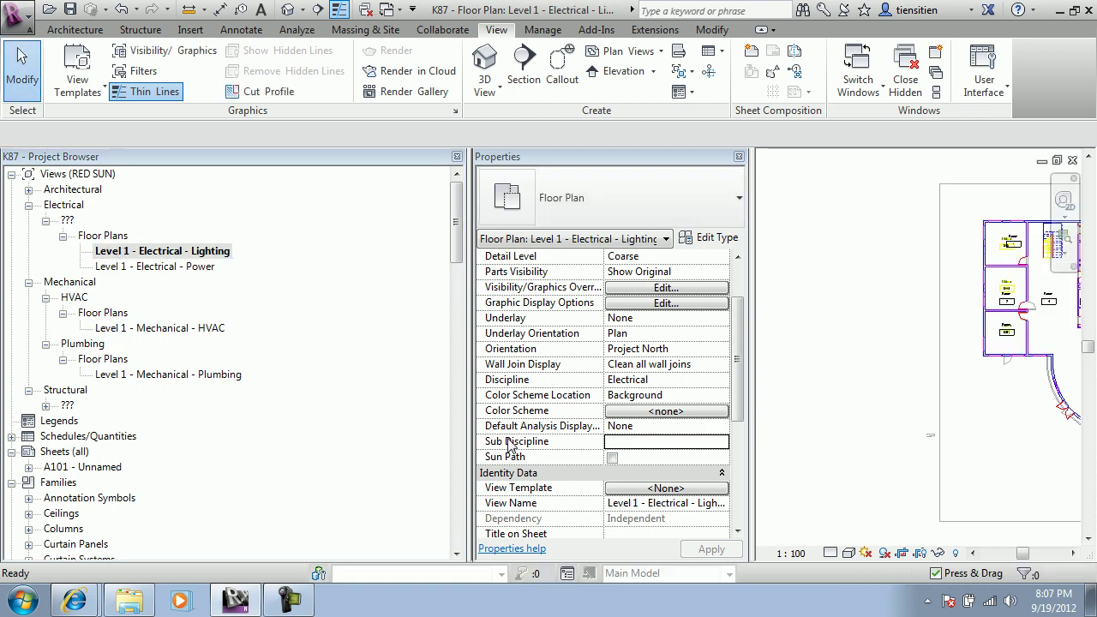
{"action": "left_click", "coordinate": [622, 431]}
{"action": "left_click", "coordinate": [624, 441]}
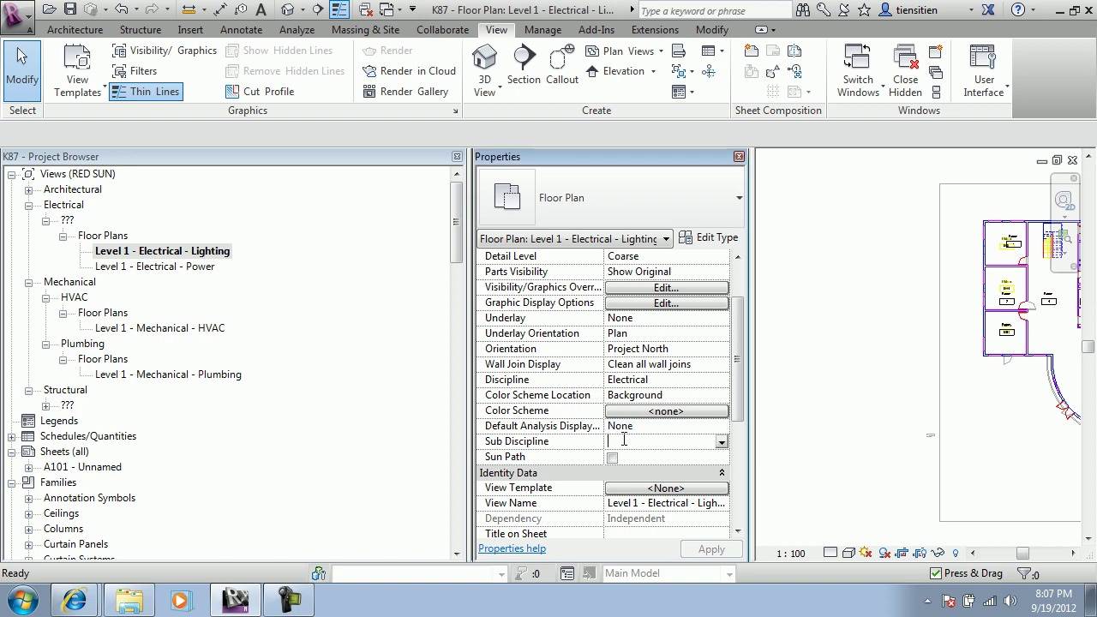
{"action": "type", "text": "Lig"}
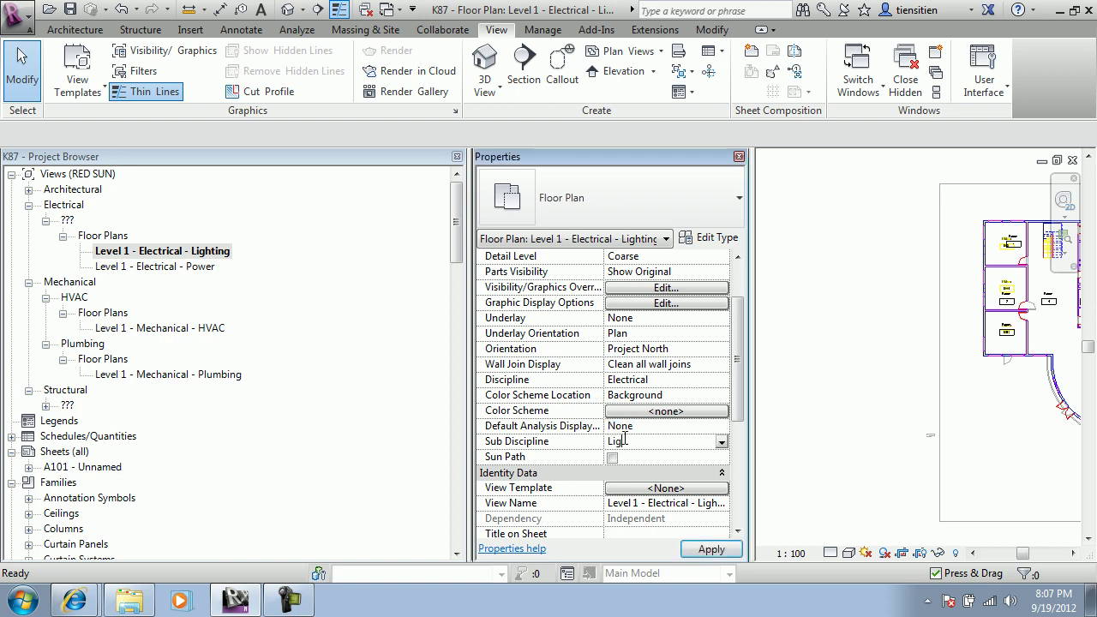
{"action": "key", "text": "BackSpace"}
{"action": "key", "text": "BackSpace"}
{"action": "key", "text": "Return"}
{"action": "left_click", "coordinate": [719, 551]}
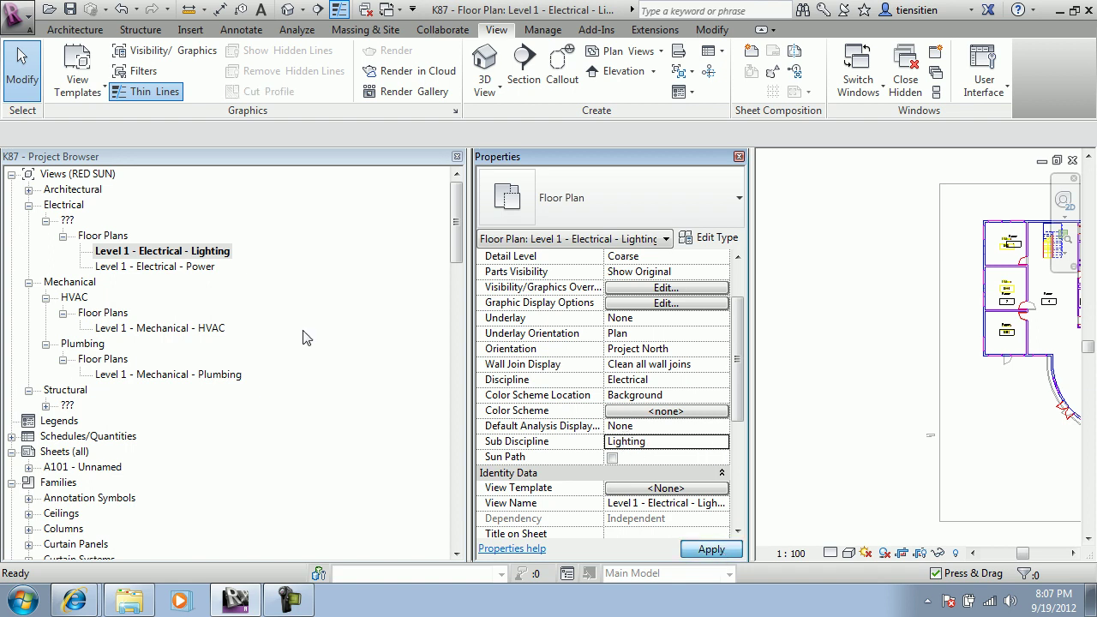
Set the Level 1 - Electrical - Power plan's Sub Discipline to Power and apply it
{"action": "double_click", "coordinate": [154, 252]}
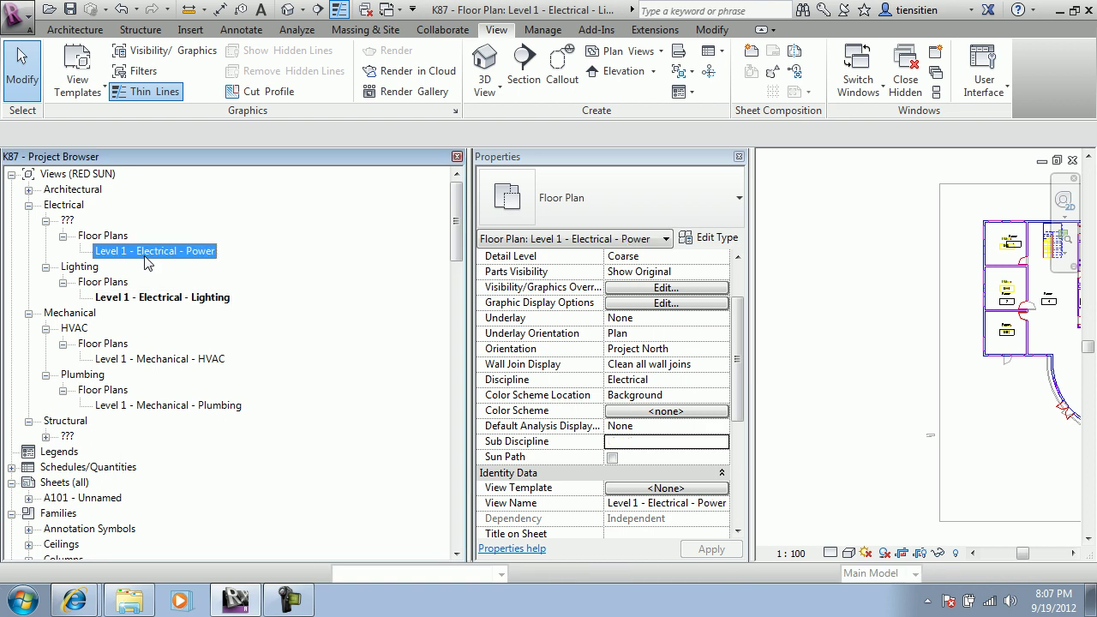
{"action": "left_click", "coordinate": [642, 441]}
{"action": "type", "text": "Power"}
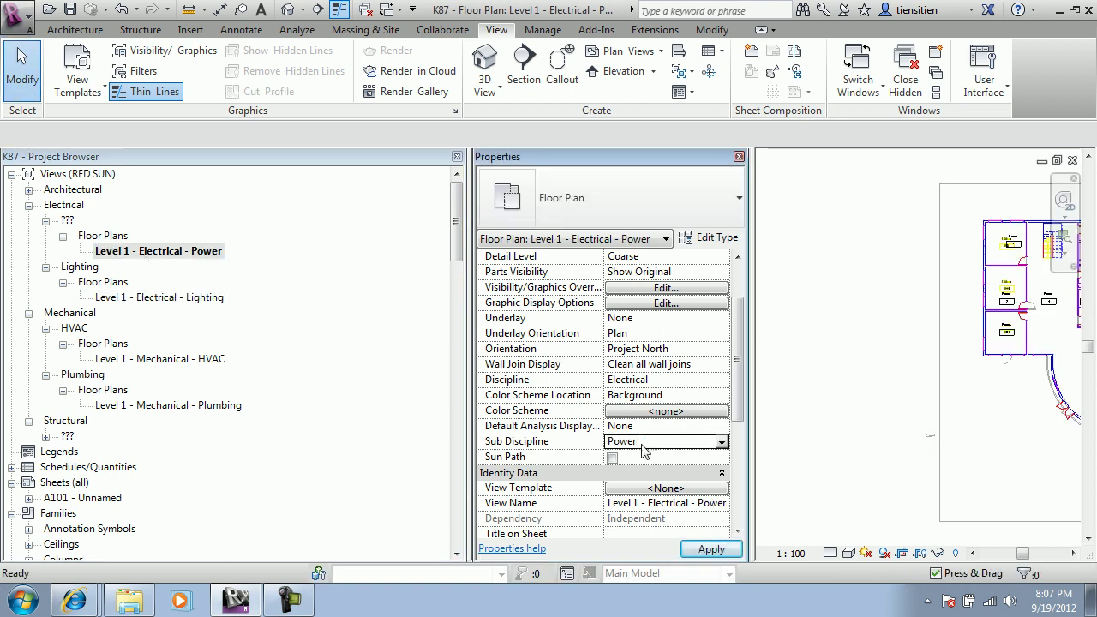
{"action": "left_click", "coordinate": [712, 550]}
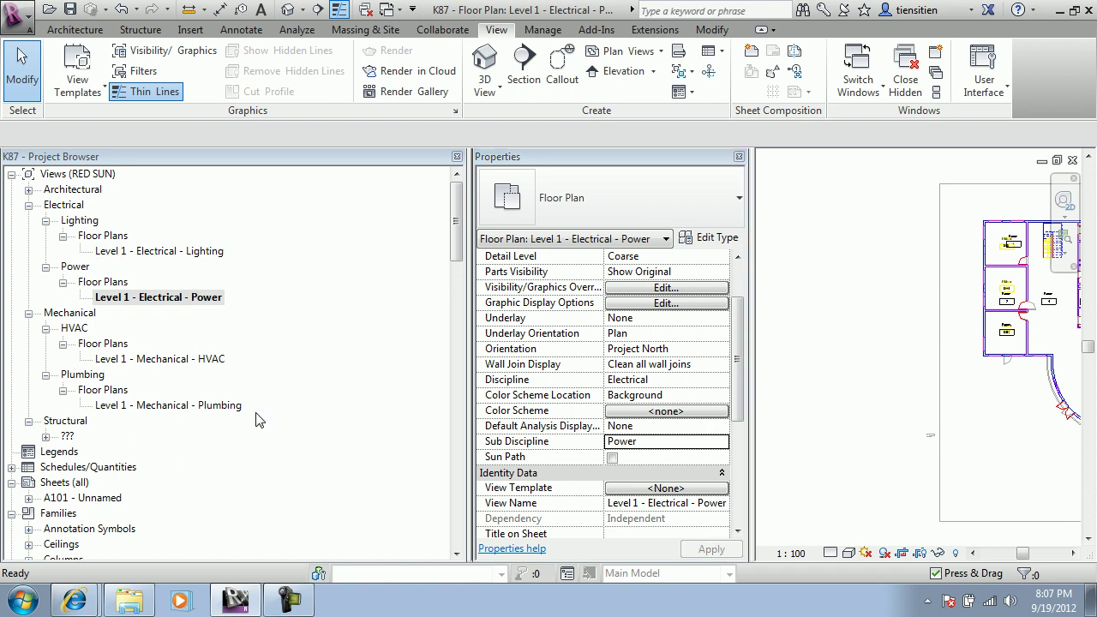
{"action": "left_click", "coordinate": [46, 436]}
Rename the Level 1 - Structure plan to 'Level 1 - Structure - Foundation'
{"action": "left_click", "coordinate": [63, 452]}
{"action": "double_click", "coordinate": [105, 468]}
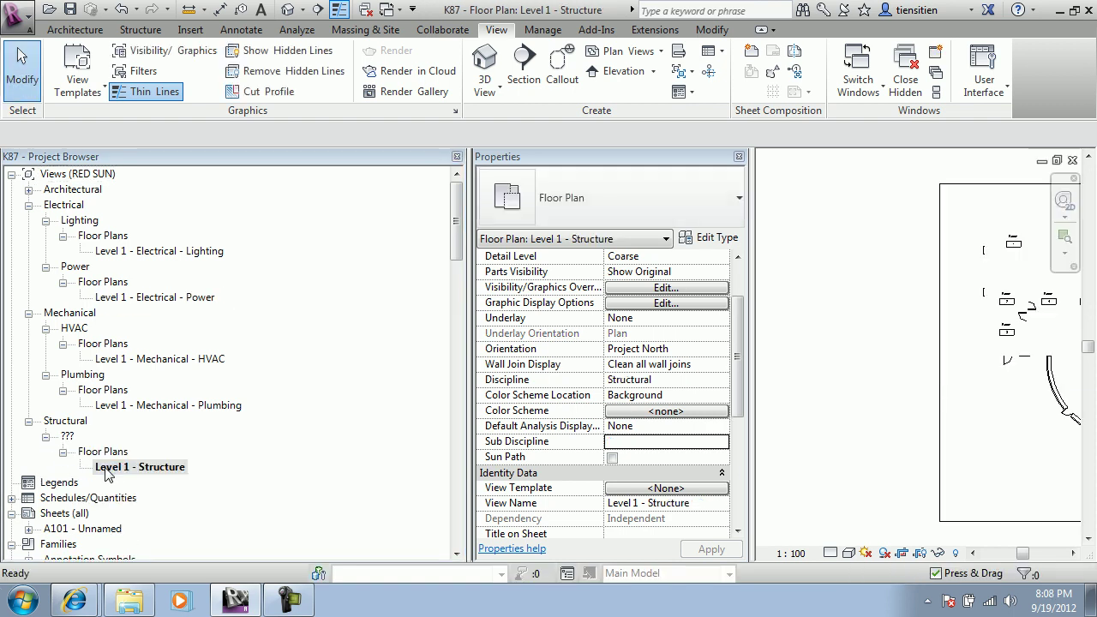
{"action": "right_click", "coordinate": [107, 474]}
{"action": "left_click", "coordinate": [204, 360]}
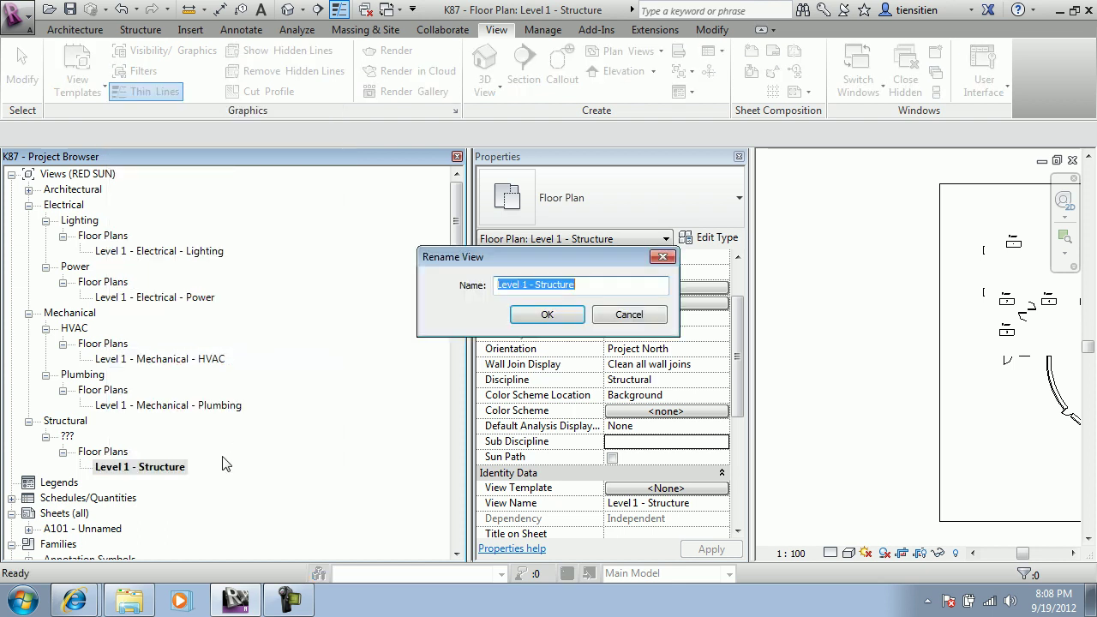
{"action": "left_click", "coordinate": [584, 284]}
{"action": "type", "text": "-"}
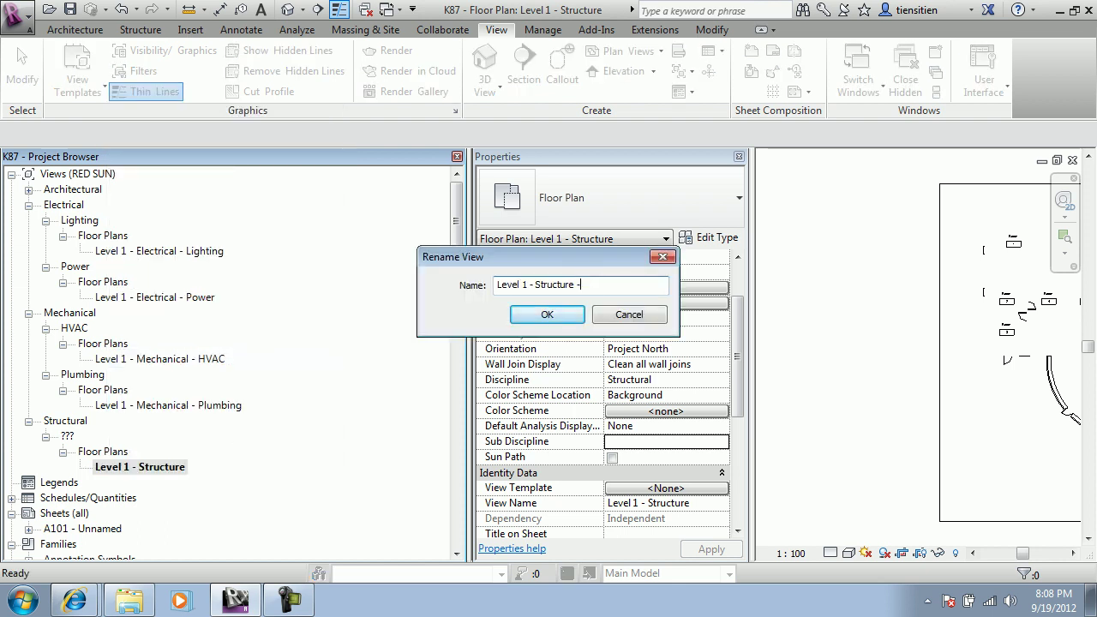
{"action": "type", "text": "Foundation"}
{"action": "key", "text": "Return"}
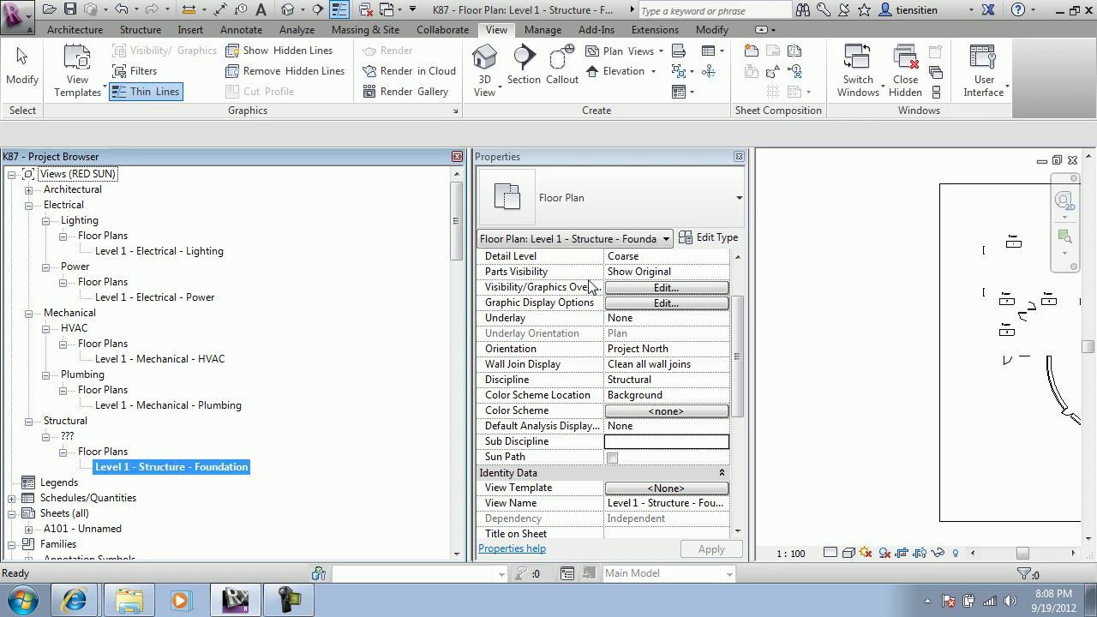
Set the plan's Sub Discipline to Foundation and apply it
{"action": "left_click", "coordinate": [652, 444]}
{"action": "type", "text": "Foundation"}
{"action": "key", "text": "Return"}
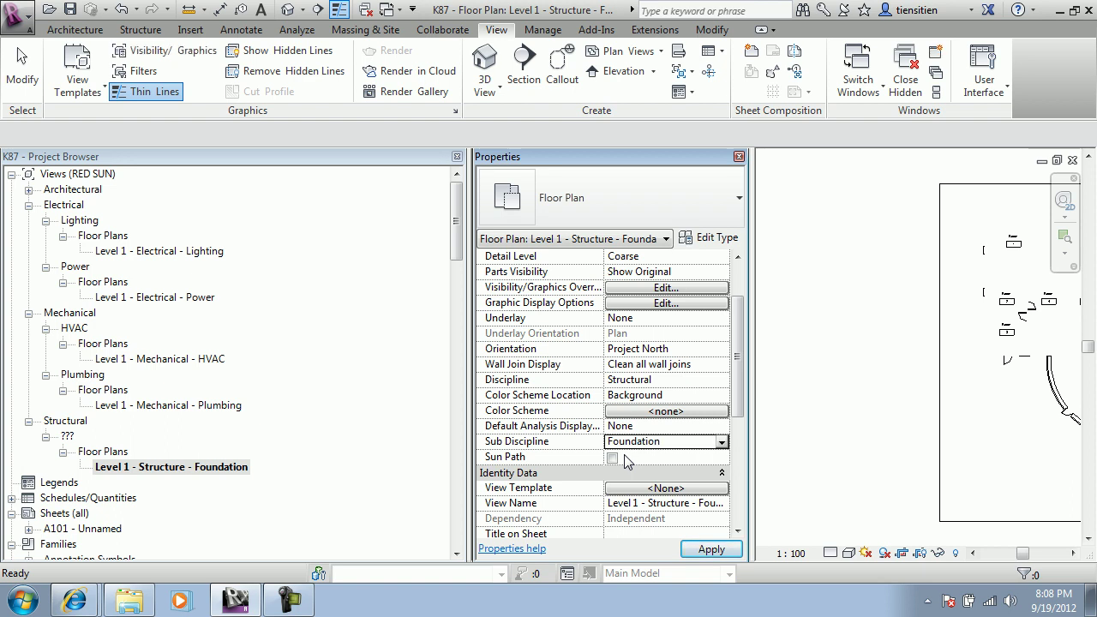
{"action": "left_click", "coordinate": [711, 549]}
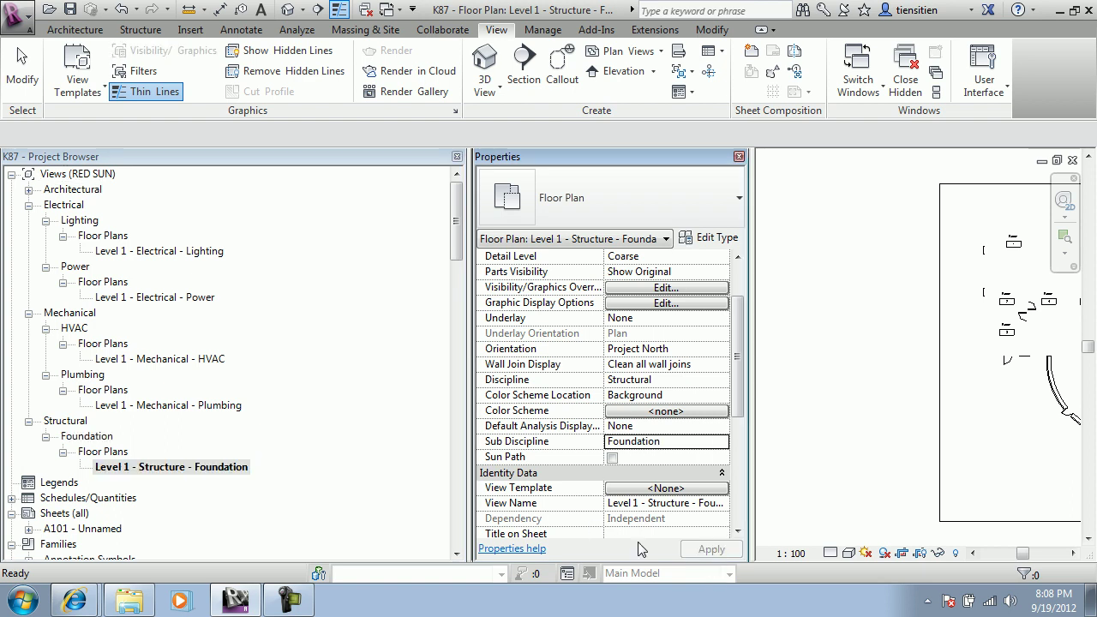
Open the Level 1 -Arch floor plan from Architectural > ??? > Floor Plans
{"action": "left_click", "coordinate": [28, 190]}
{"action": "left_click", "coordinate": [45, 206]}
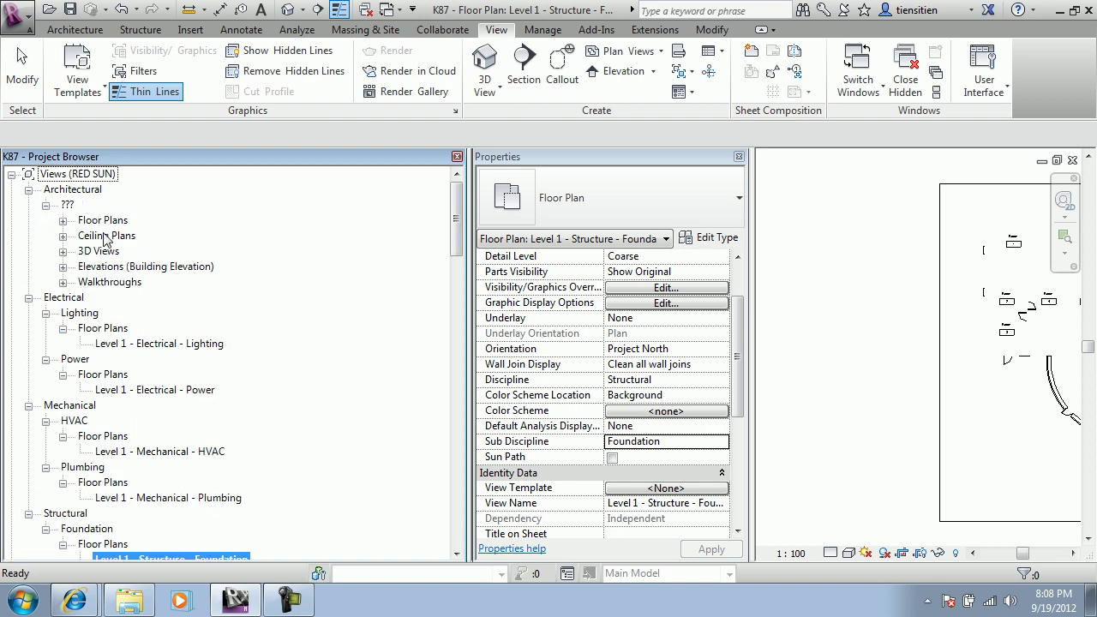
{"action": "left_click", "coordinate": [62, 221]}
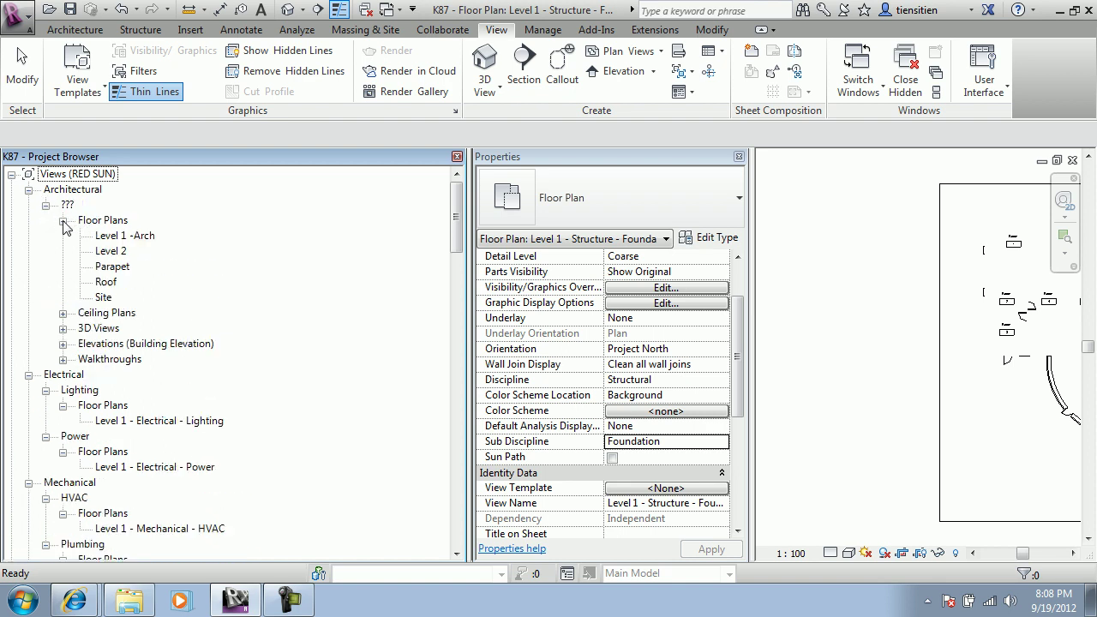
{"action": "double_click", "coordinate": [129, 236]}
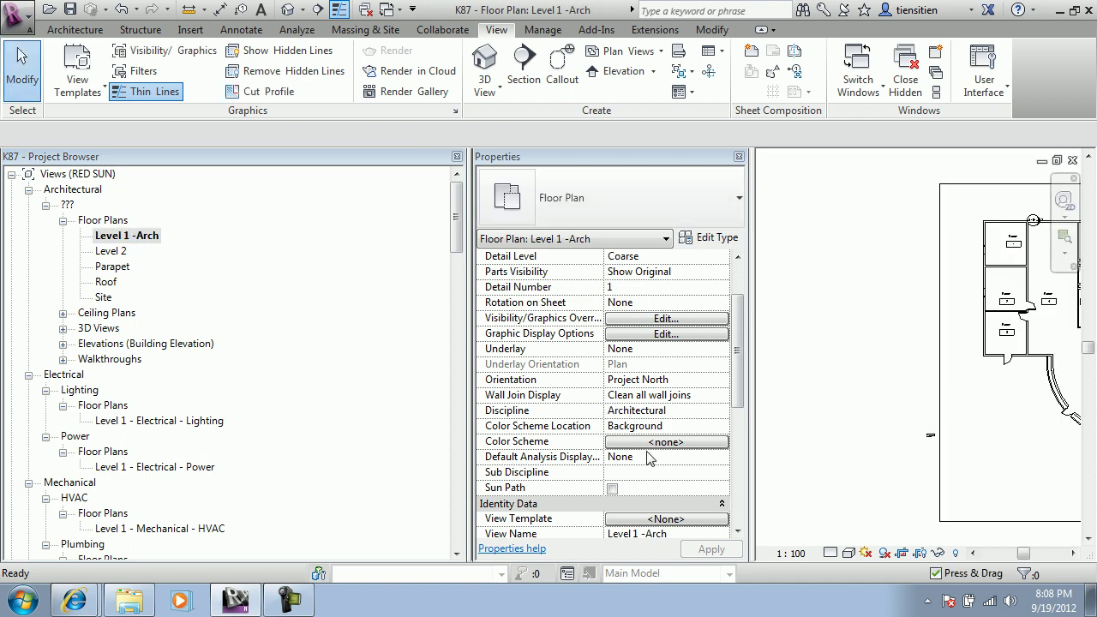
Check Level 1 -Arch's sub discipline, select the Level 1 - Electrical - Power view, then start a new project
{"action": "left_click", "coordinate": [662, 473]}
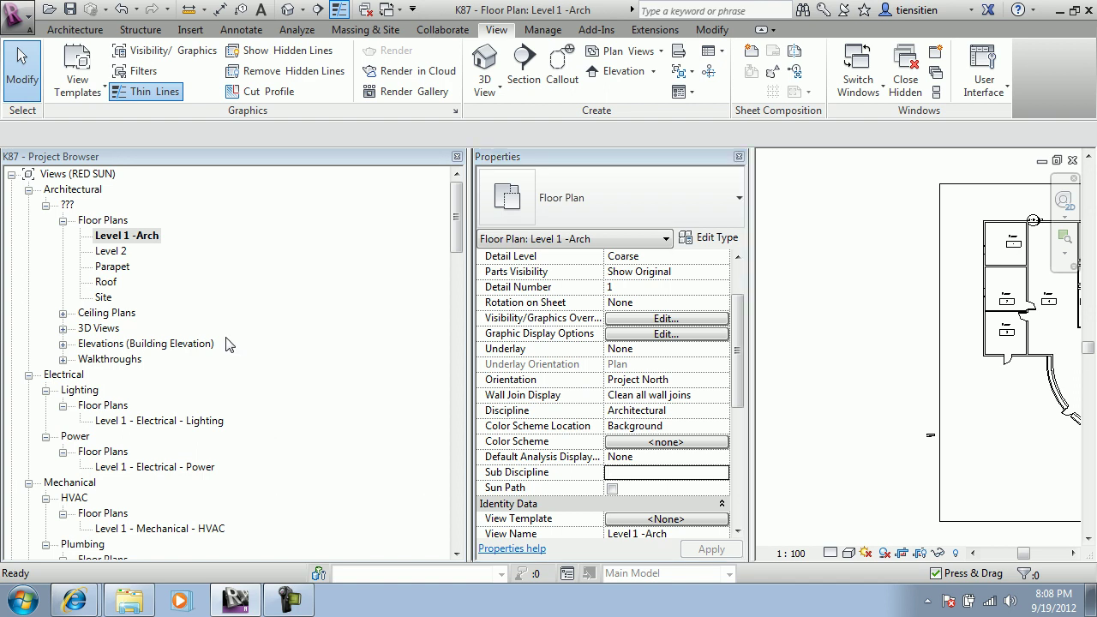
{"action": "left_click", "coordinate": [176, 469]}
{"action": "scroll", "coordinate": [183, 480], "scroll_direction": "down", "scroll_amount": 1}
{"action": "scroll", "coordinate": [183, 480], "scroll_direction": "down", "scroll_amount": 2}
{"action": "scroll", "coordinate": [182, 480], "scroll_direction": "down", "scroll_amount": 1}
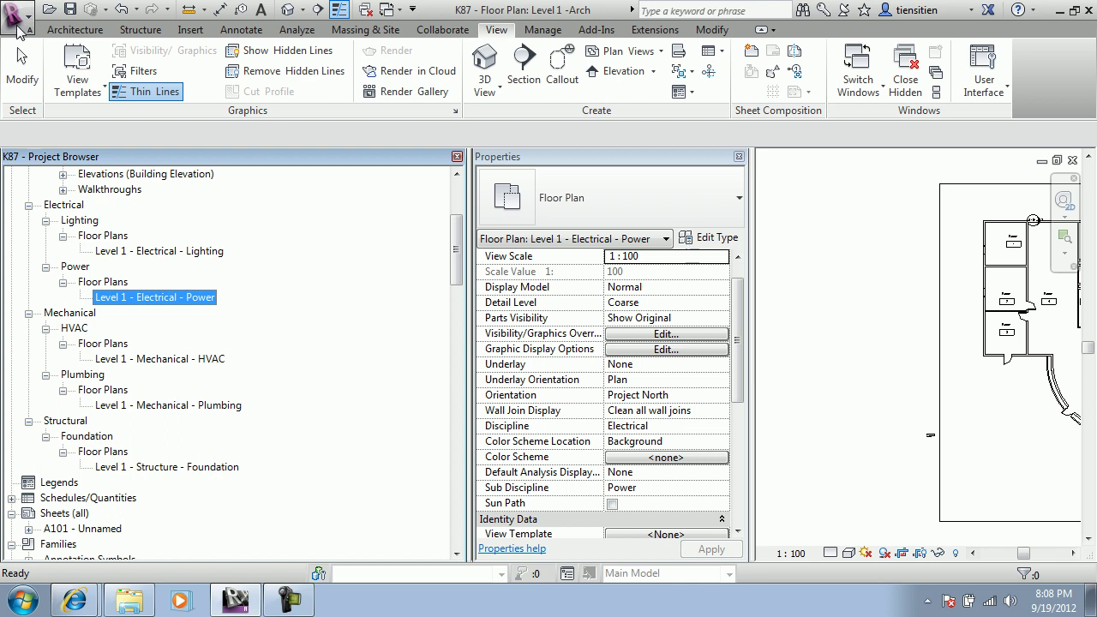
{"action": "left_click", "coordinate": [17, 28]}
{"action": "left_click", "coordinate": [172, 163]}
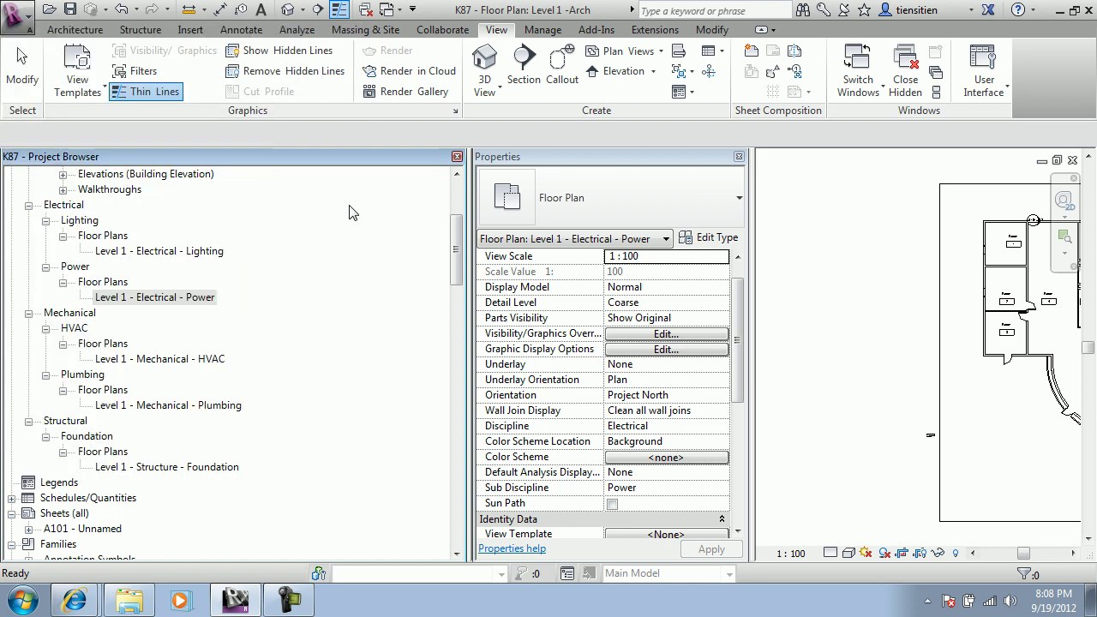
Create the new project Project14 using the Architectural Template
{"action": "left_click", "coordinate": [600, 264]}
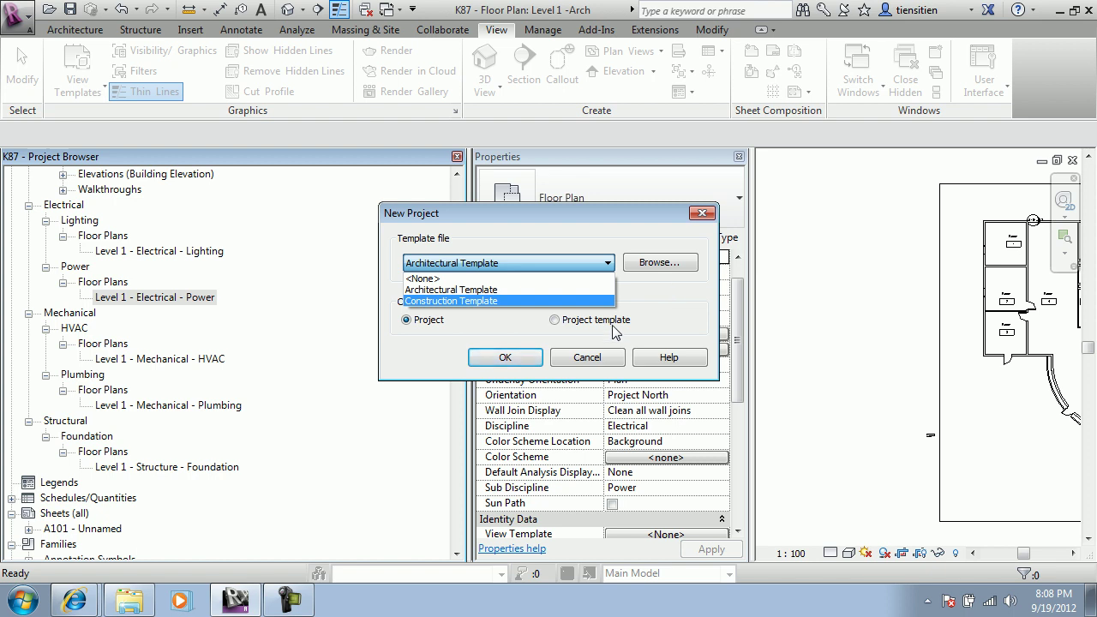
{"action": "left_click", "coordinate": [496, 330]}
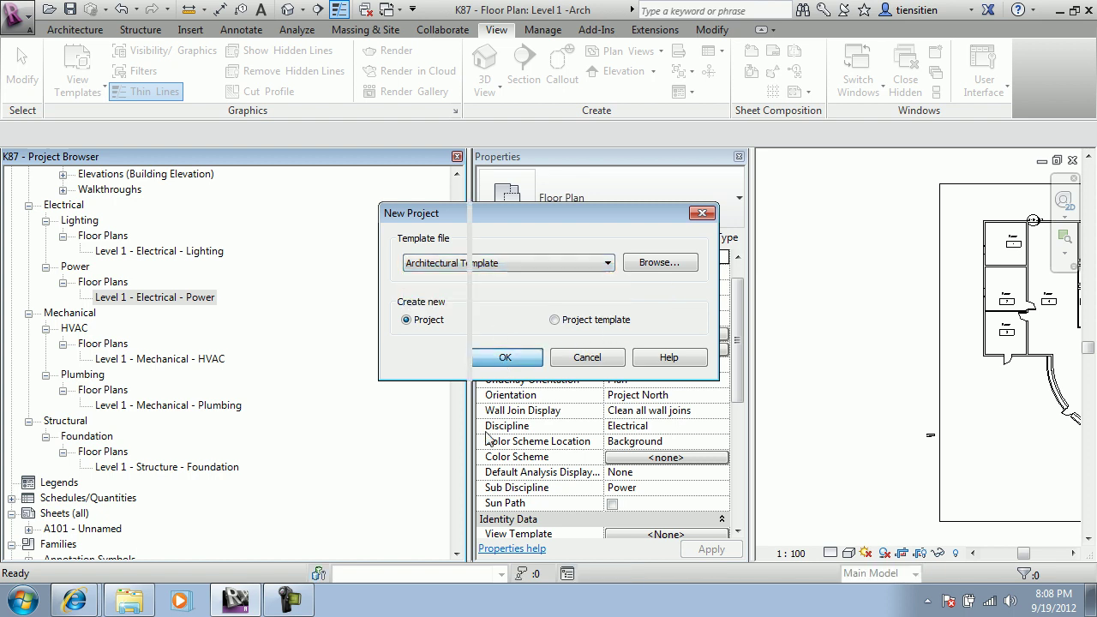
{"action": "left_click", "coordinate": [506, 355]}
Transfer only Browser Organization from K87 into Project14, with all other standards unchecked
{"action": "left_click", "coordinate": [542, 30]}
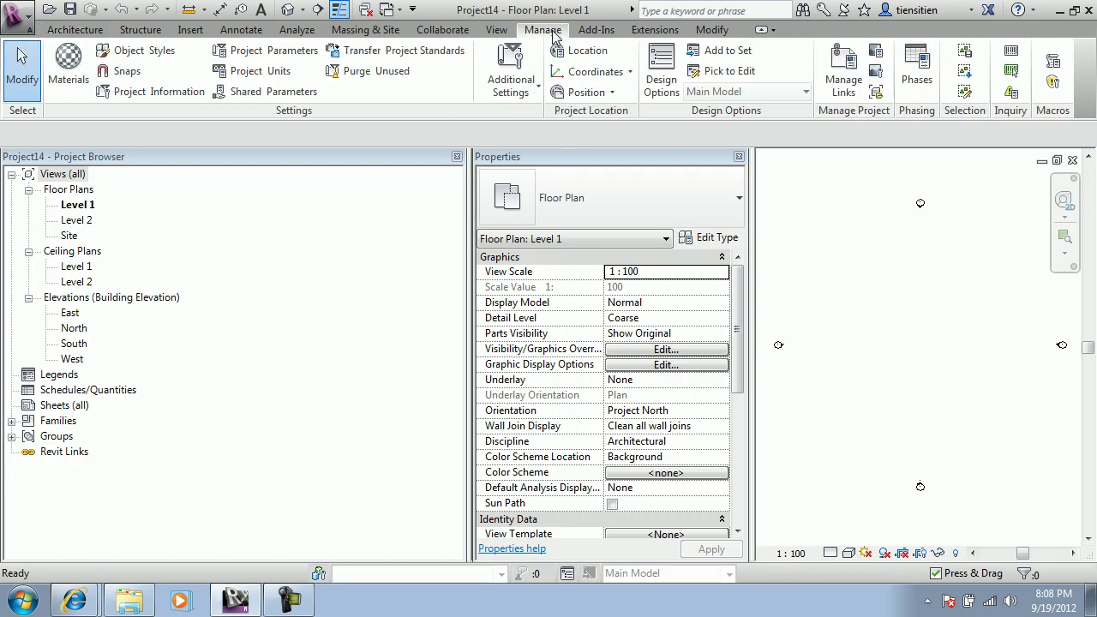
{"action": "left_click", "coordinate": [396, 50]}
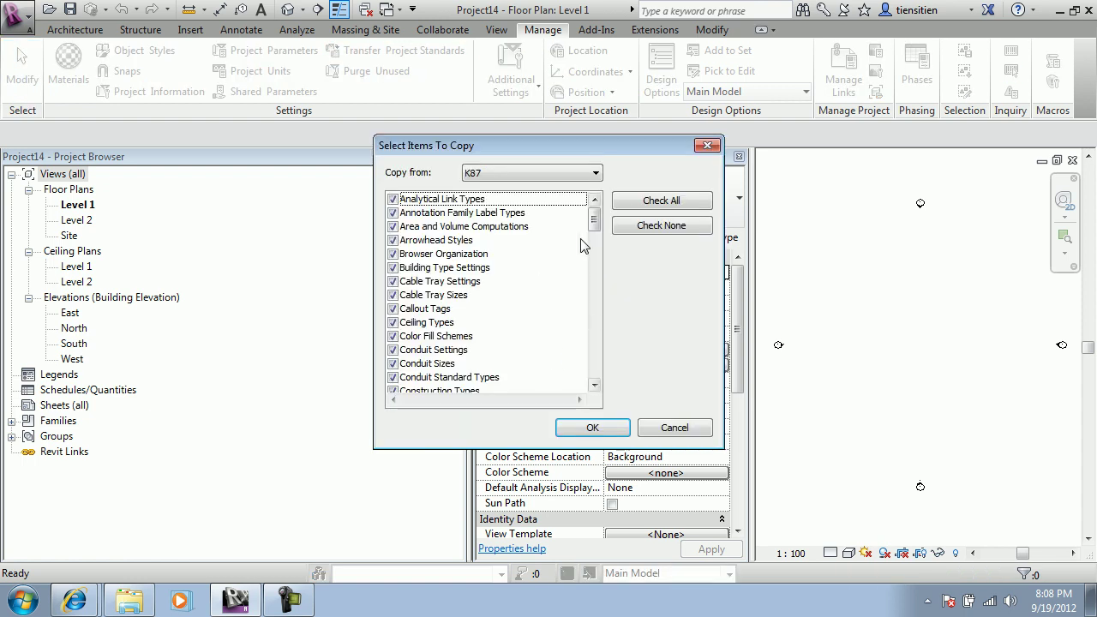
{"action": "left_click", "coordinate": [570, 173]}
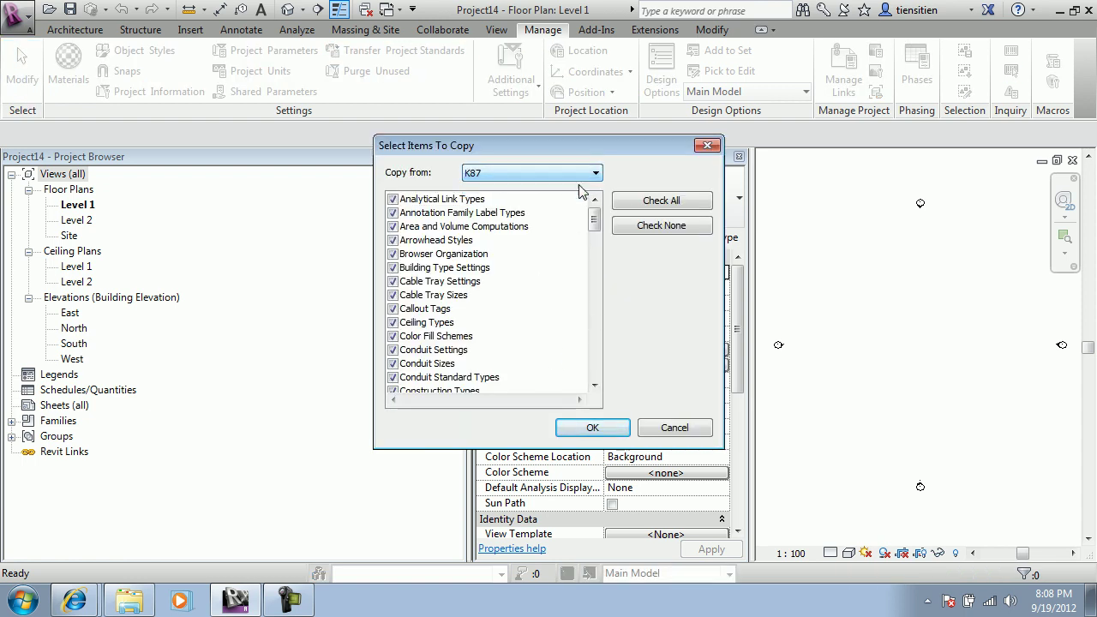
{"action": "left_click", "coordinate": [665, 226]}
{"action": "left_click_drag", "start_coordinate": [595, 218], "coordinate": [604, 257]}
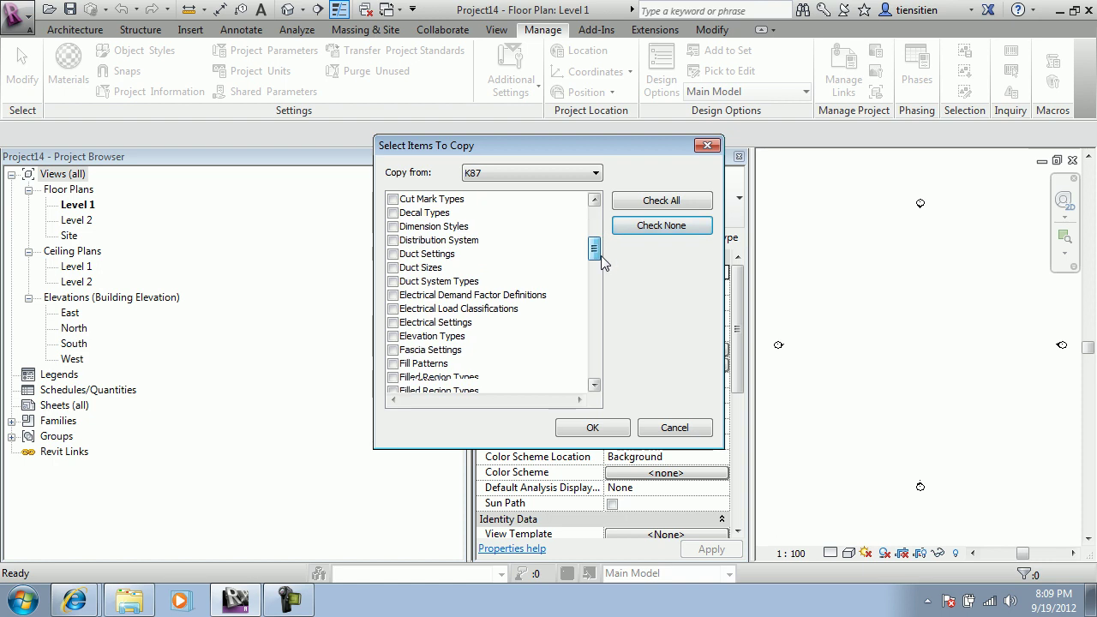
{"action": "scroll", "coordinate": [603, 249], "scroll_direction": "up", "scroll_amount": 1}
{"action": "scroll", "coordinate": [596, 238], "scroll_direction": "up", "scroll_amount": 1}
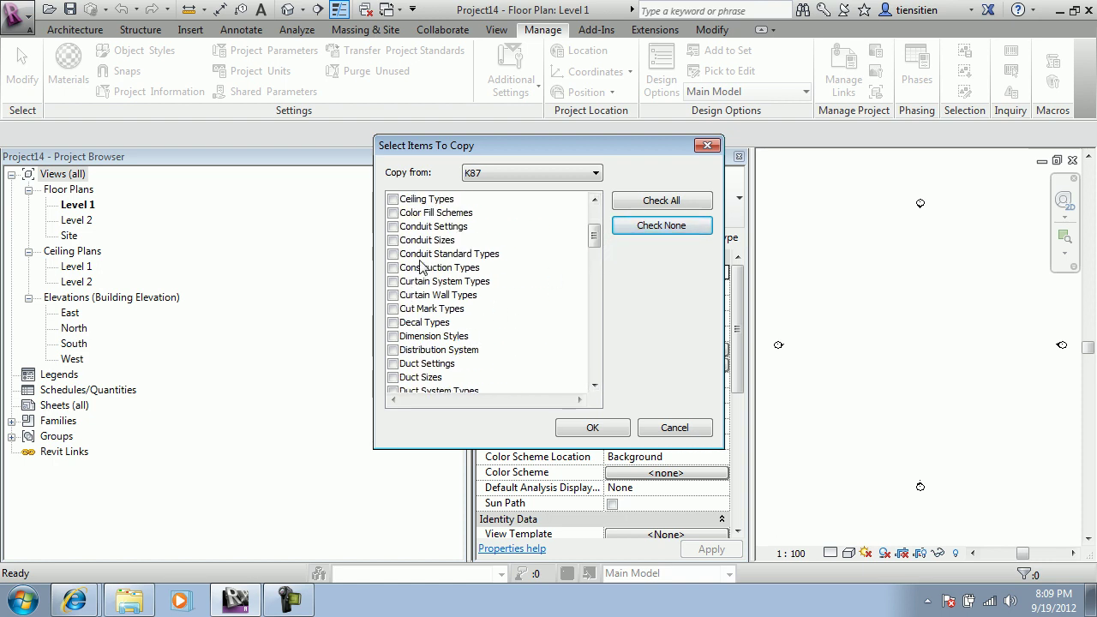
{"action": "left_click", "coordinate": [595, 201]}
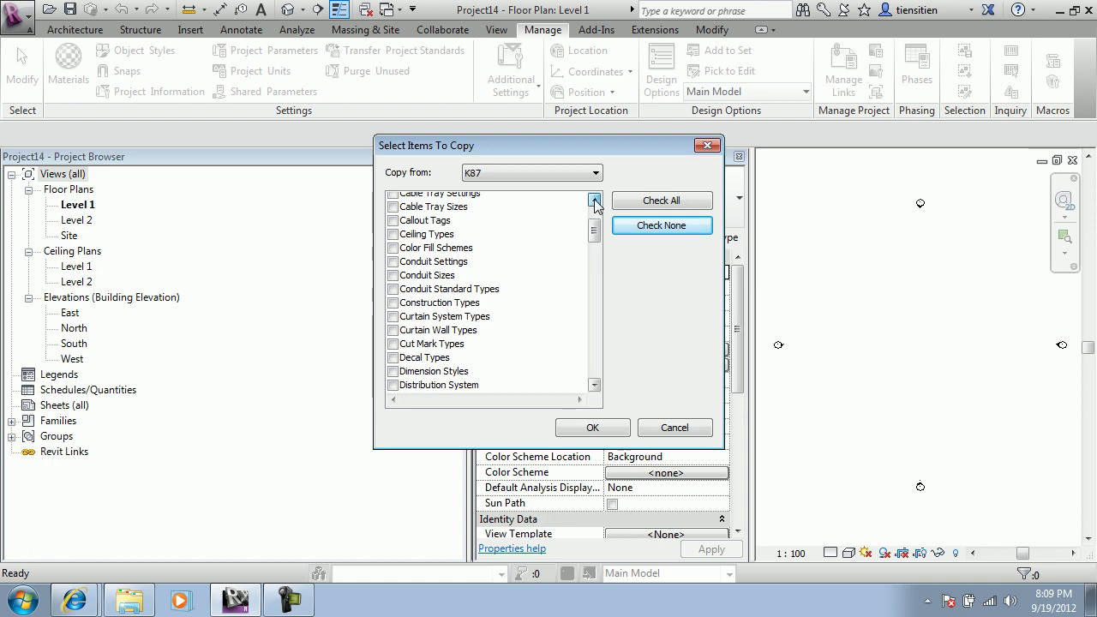
{"action": "left_click", "coordinate": [393, 254]}
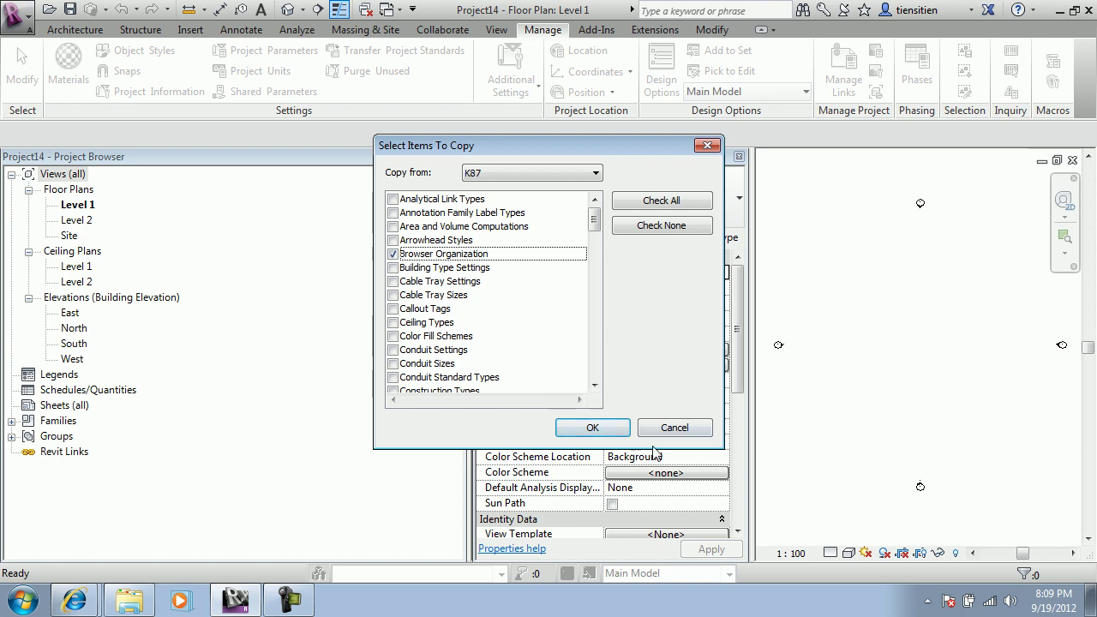
{"action": "left_click", "coordinate": [626, 433]}
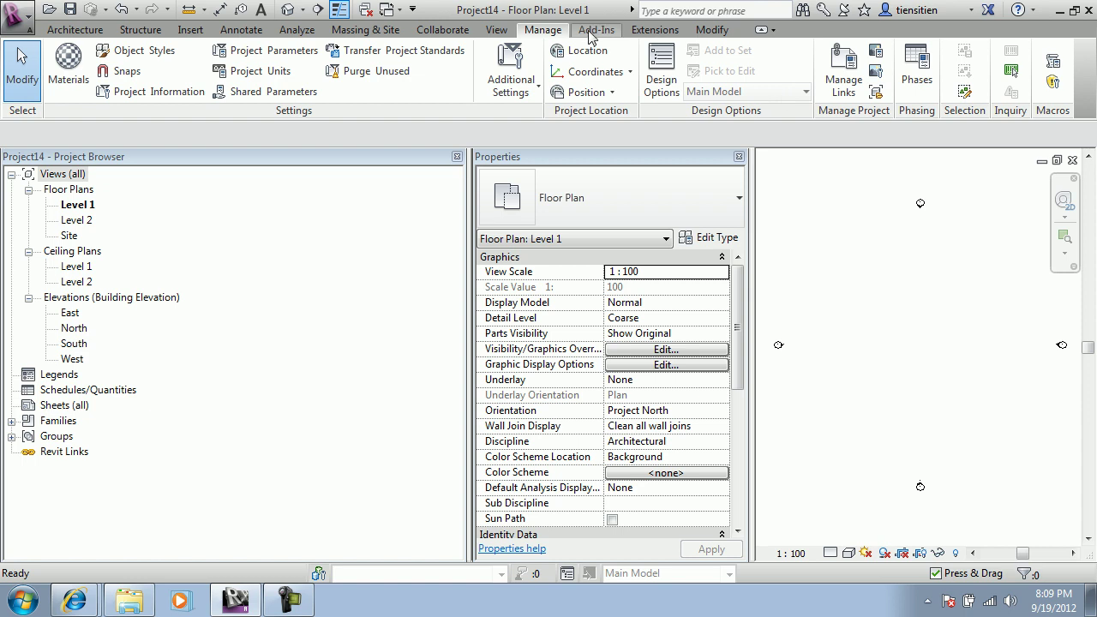
Apply the RED SUN browser organization scheme to Project14
{"action": "left_click", "coordinate": [497, 29]}
{"action": "left_click", "coordinate": [984, 79]}
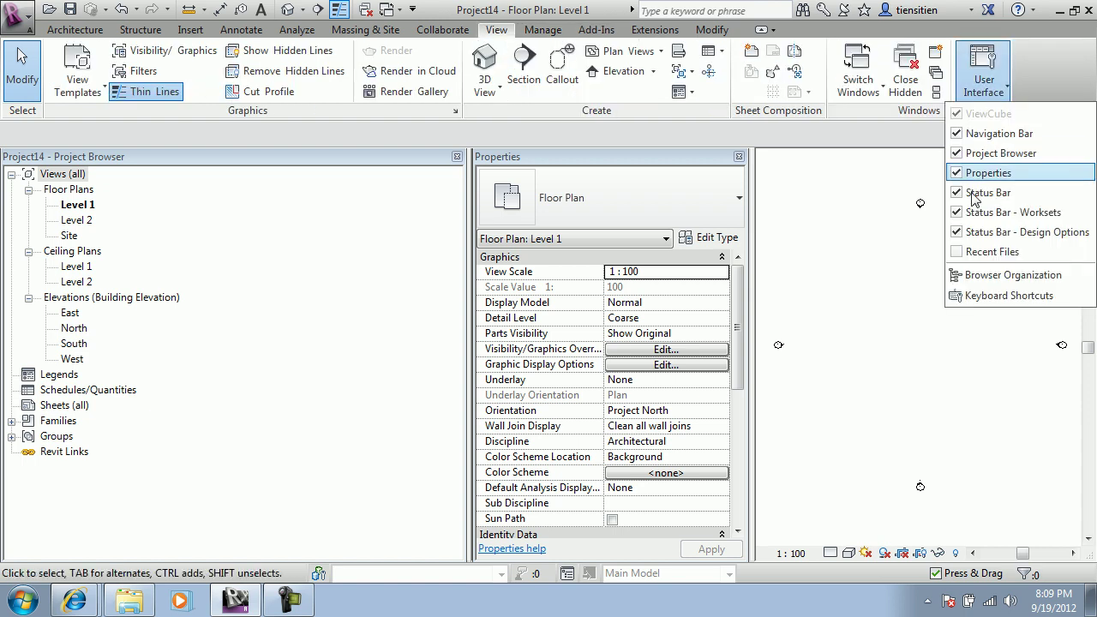
{"action": "left_click", "coordinate": [1011, 274]}
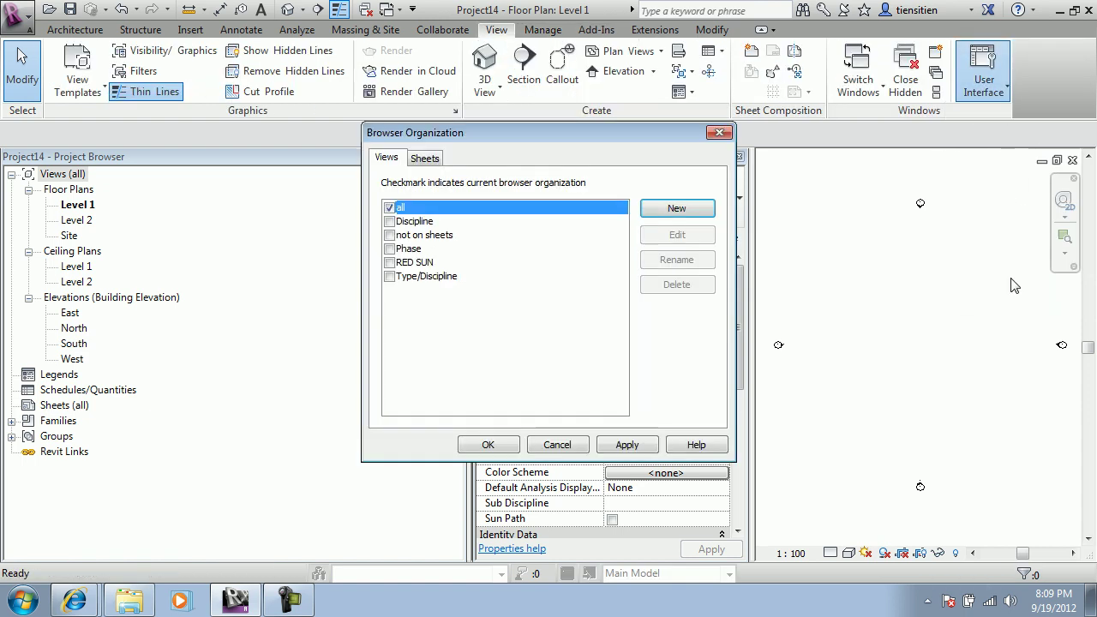
{"action": "left_click", "coordinate": [390, 263]}
{"action": "left_click", "coordinate": [488, 444]}
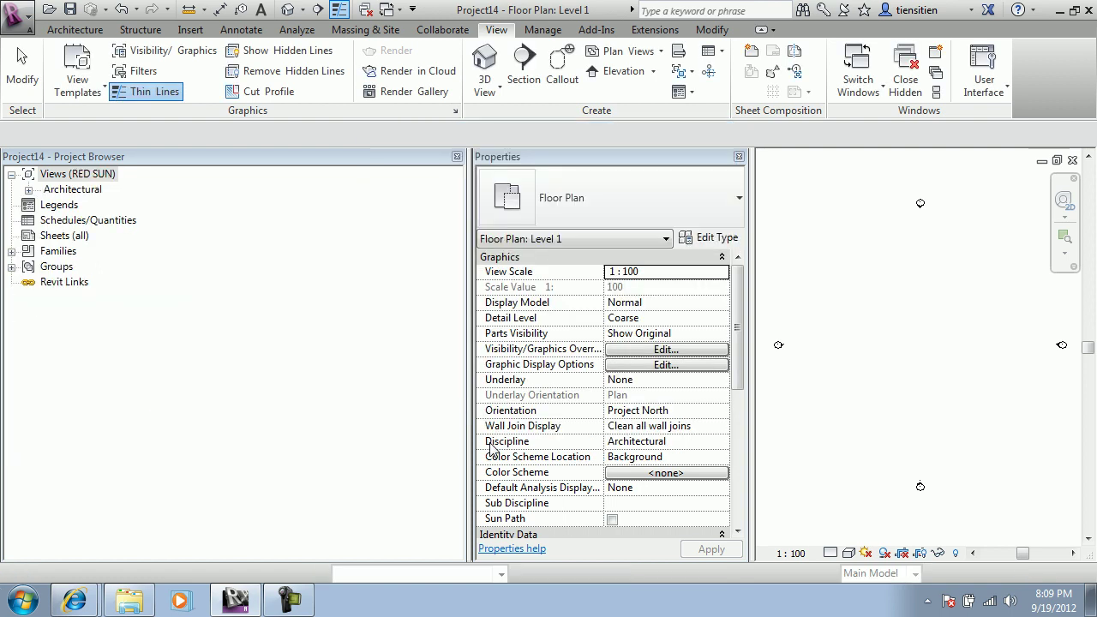
Expand Architectural and its ??? group to show the plans, ceiling plans and elevations
{"action": "left_click", "coordinate": [28, 196]}
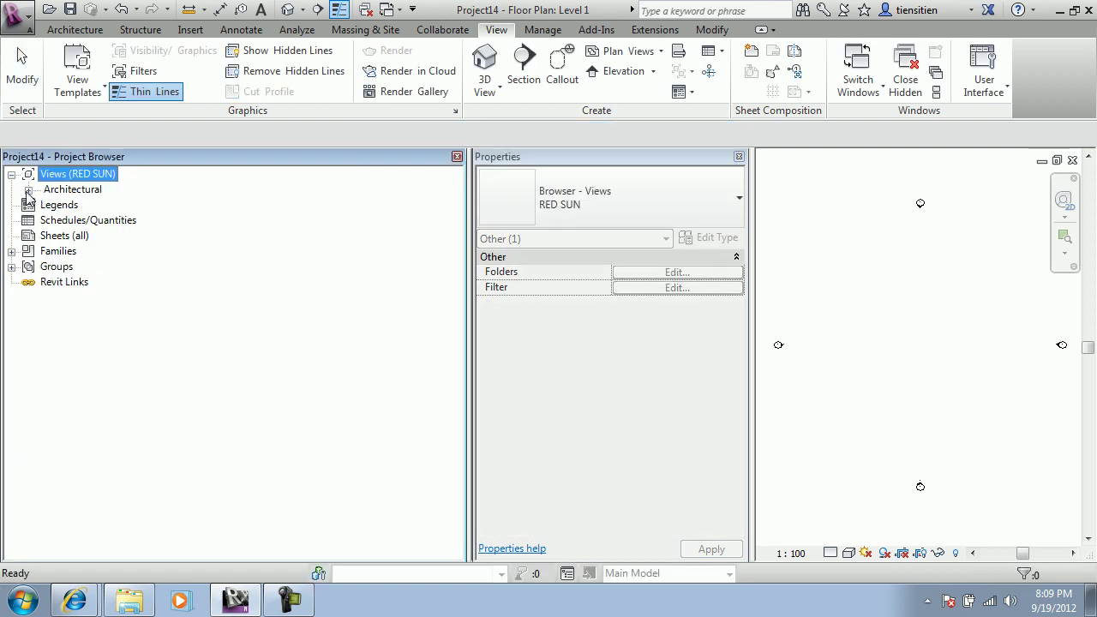
{"action": "left_click", "coordinate": [28, 189]}
{"action": "left_click", "coordinate": [45, 206]}
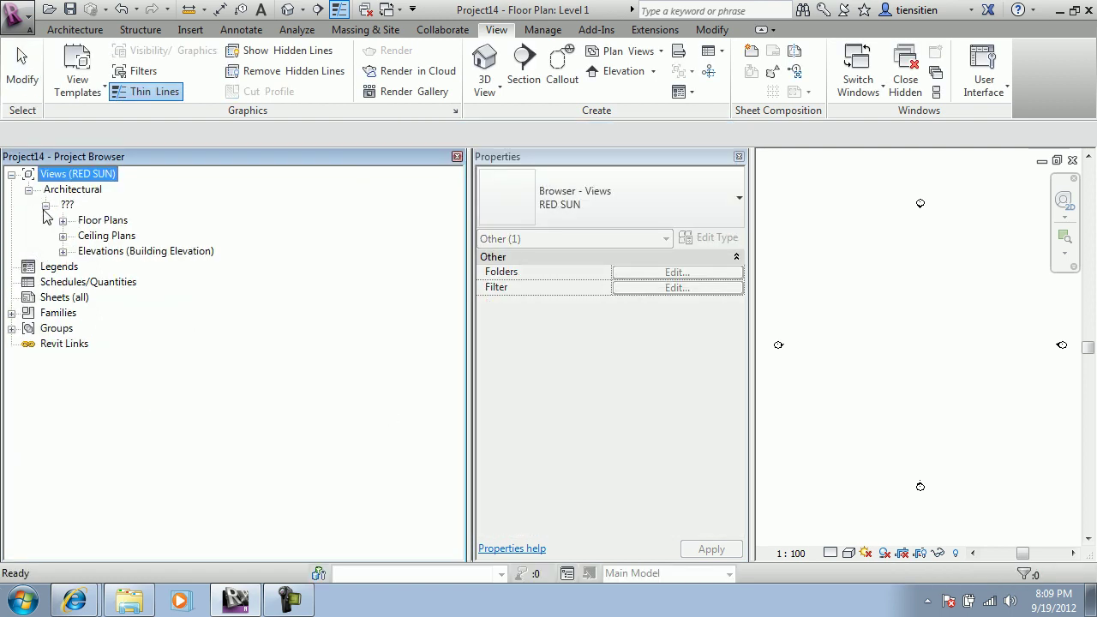